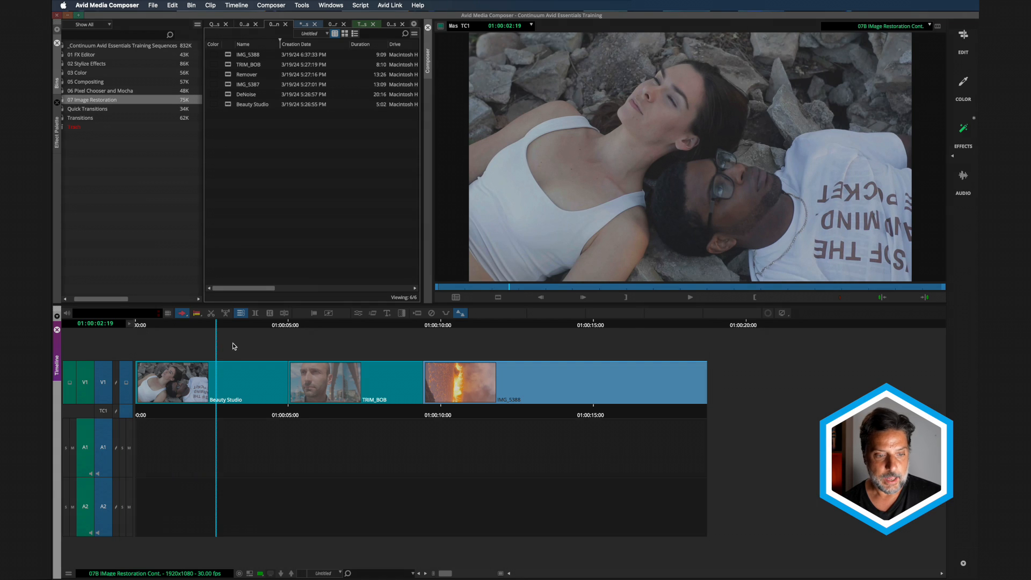
- Apply the BCC+Beauty Studio effect from BCC Image Restoration to the Beauty Studio clip, with the playhead at 01:00:03:12
{"action": "left_click_drag", "start_coordinate": [225, 333], "coordinate": [212, 329]}
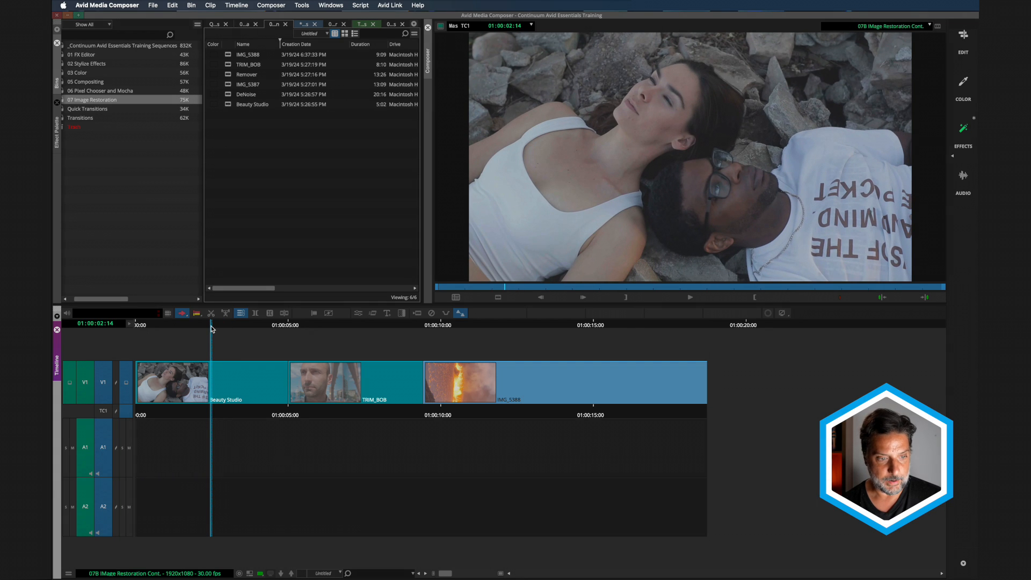
{"action": "left_click", "coordinate": [56, 129]}
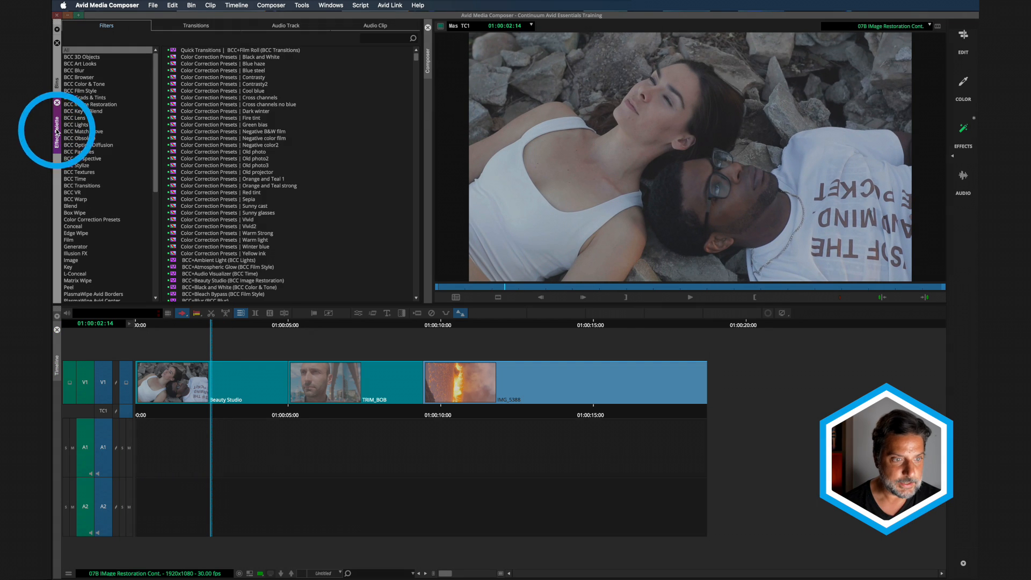
{"action": "left_click", "coordinate": [102, 104]}
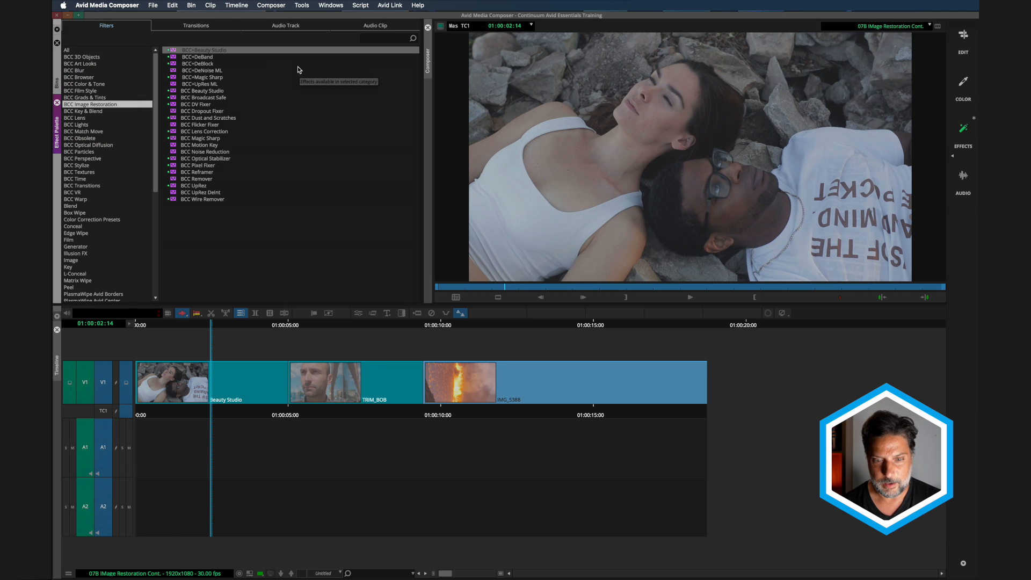
{"action": "left_click_drag", "start_coordinate": [143, 327], "coordinate": [241, 344]}
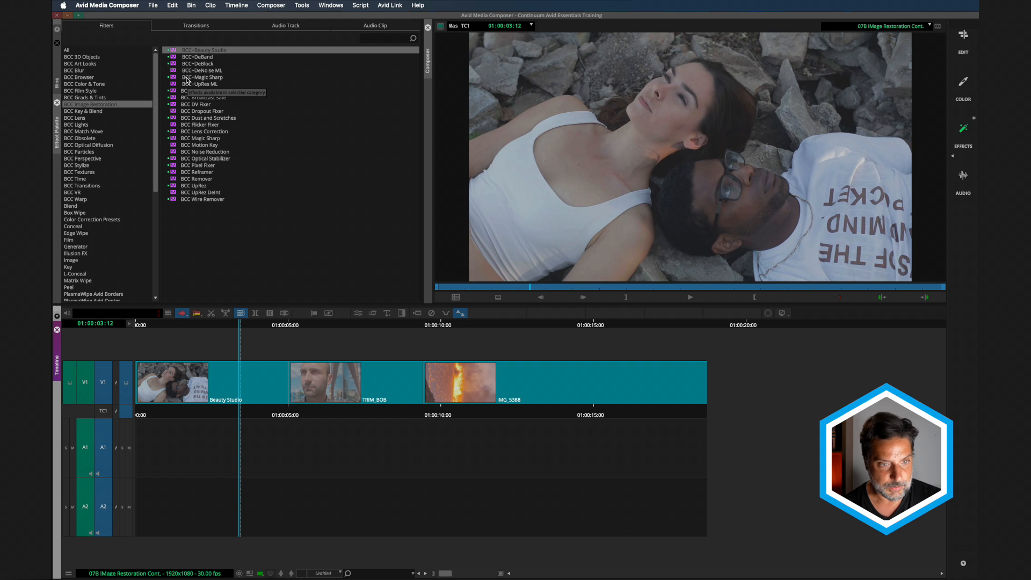
{"action": "left_click", "coordinate": [173, 93]}
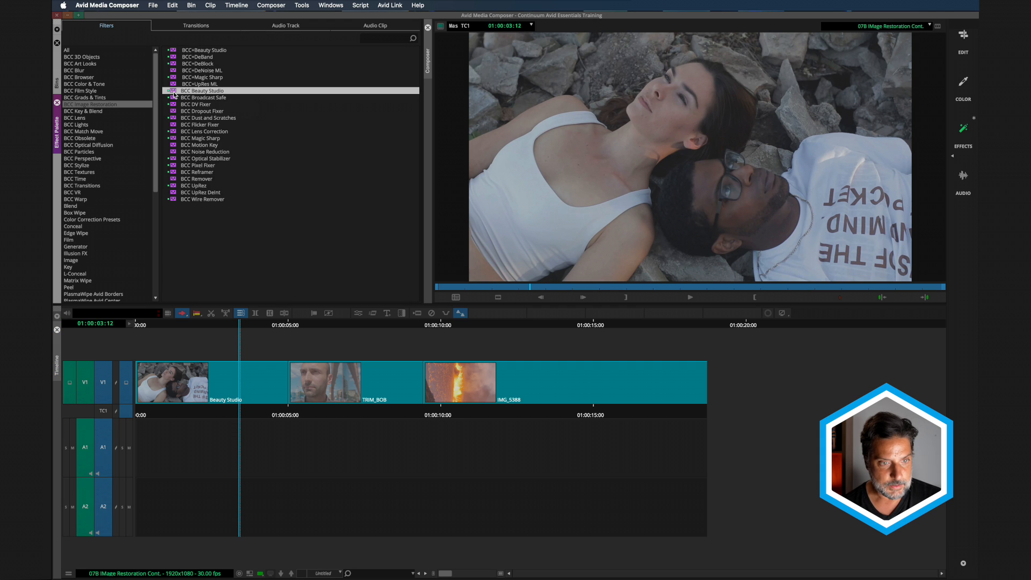
{"action": "left_click", "coordinate": [173, 52]}
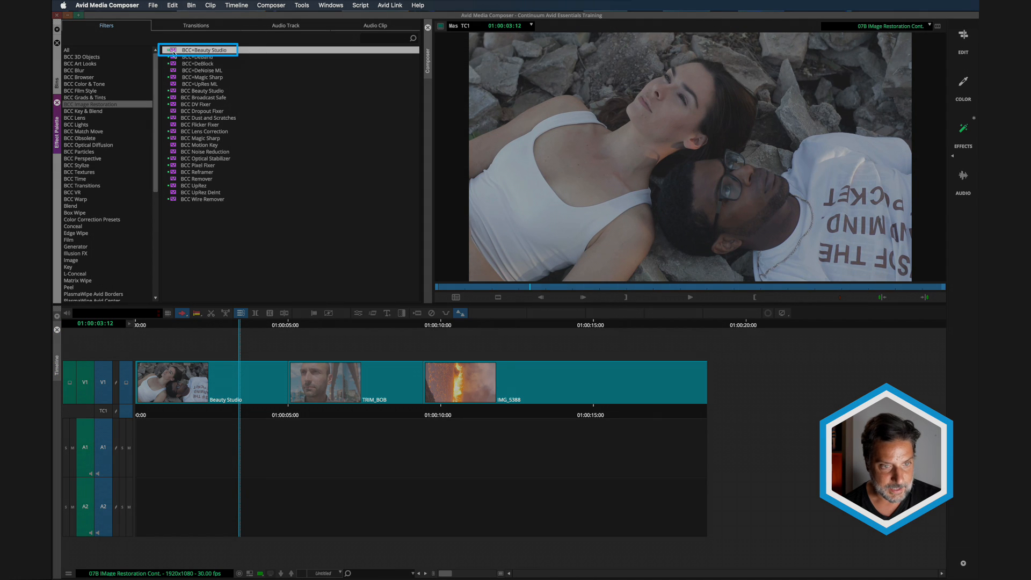
{"action": "left_click_drag", "start_coordinate": [171, 61], "coordinate": [218, 381]}
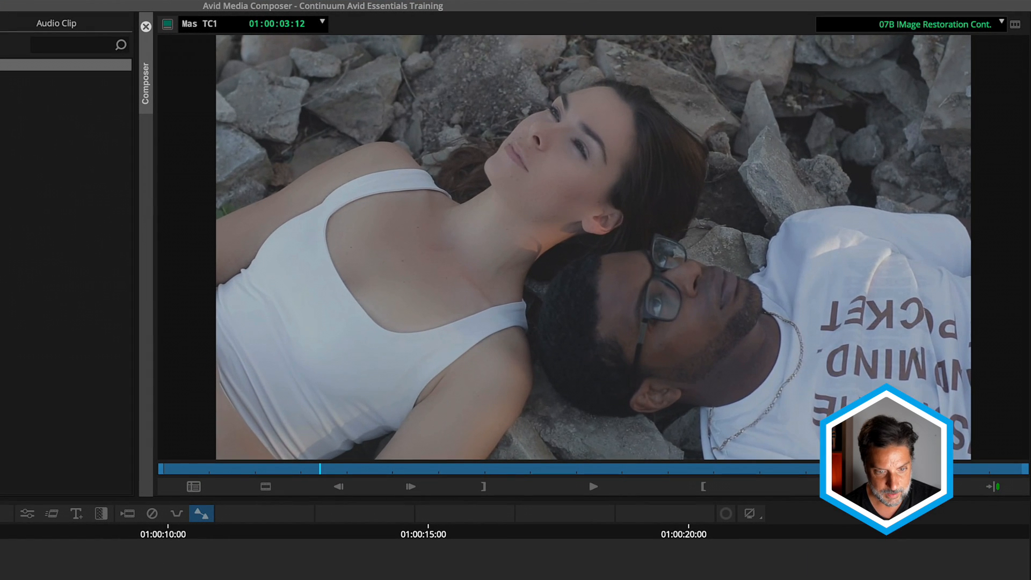
- Open the Beauty Studio effect's parameters for editing and enlarge the preview around the woman's face
{"action": "left_click", "coordinate": [28, 515]}
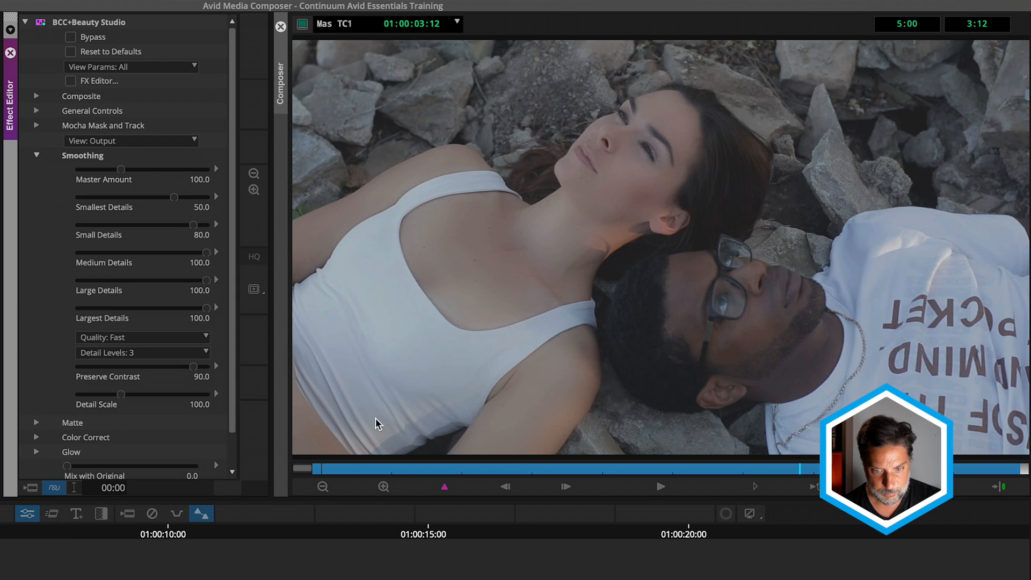
{"action": "left_click", "coordinate": [385, 485]}
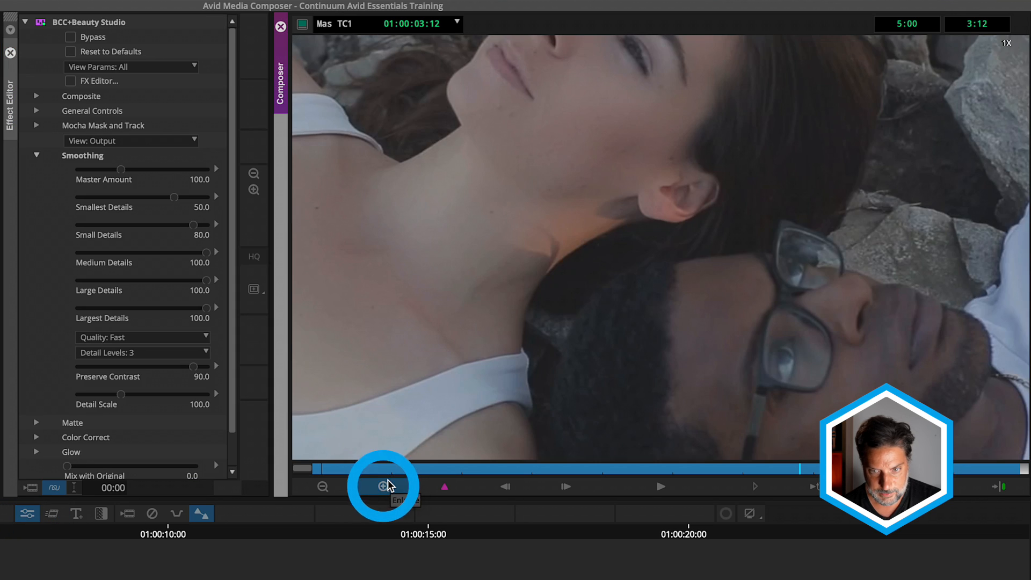
{"action": "left_click", "coordinate": [385, 485]}
{"action": "left_click", "coordinate": [322, 487]}
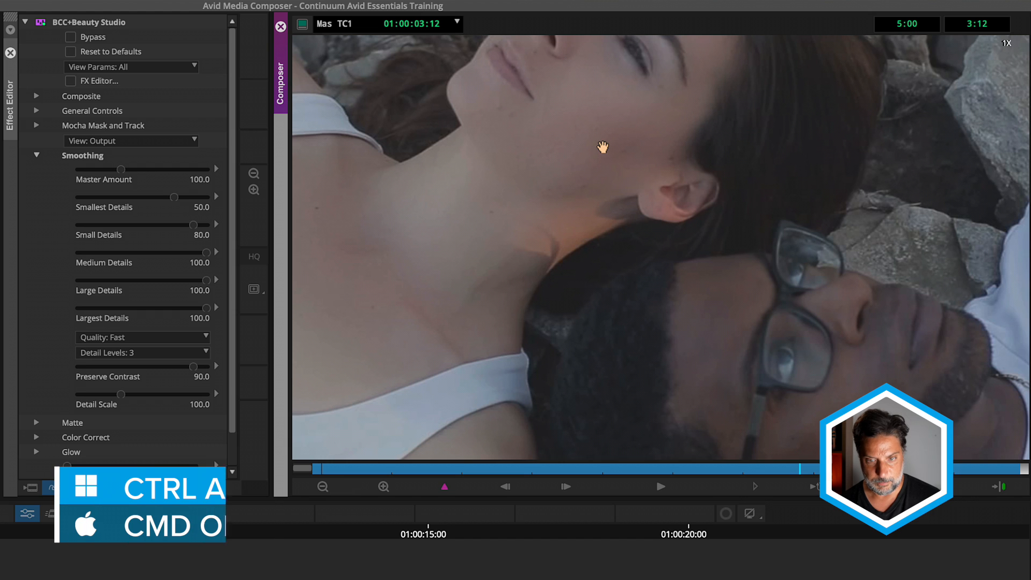
{"action": "left_click_drag", "start_coordinate": [603, 146], "coordinate": [679, 315]}
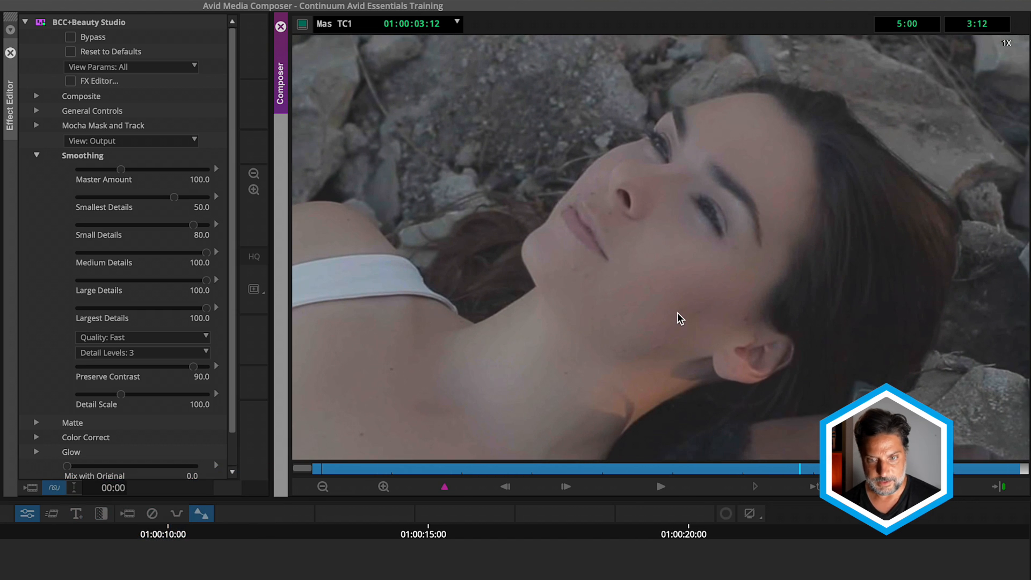
- Compare the woman's skin with and without the smoothing by toggling the effect's bypass
{"action": "left_click", "coordinate": [70, 37]}
{"action": "left_click", "coordinate": [70, 38]}
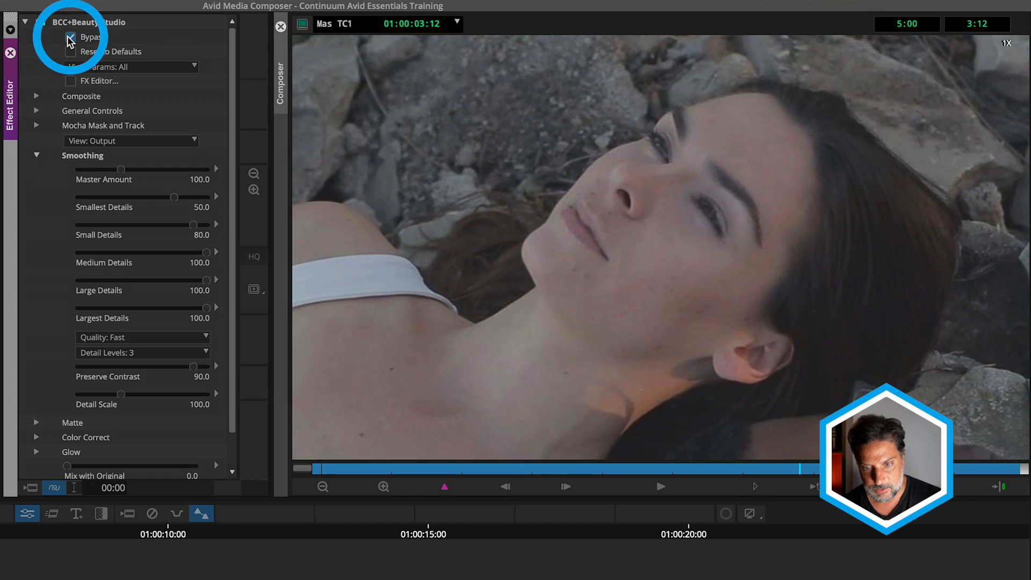
{"action": "left_click", "coordinate": [69, 37]}
{"action": "left_click", "coordinate": [69, 38]}
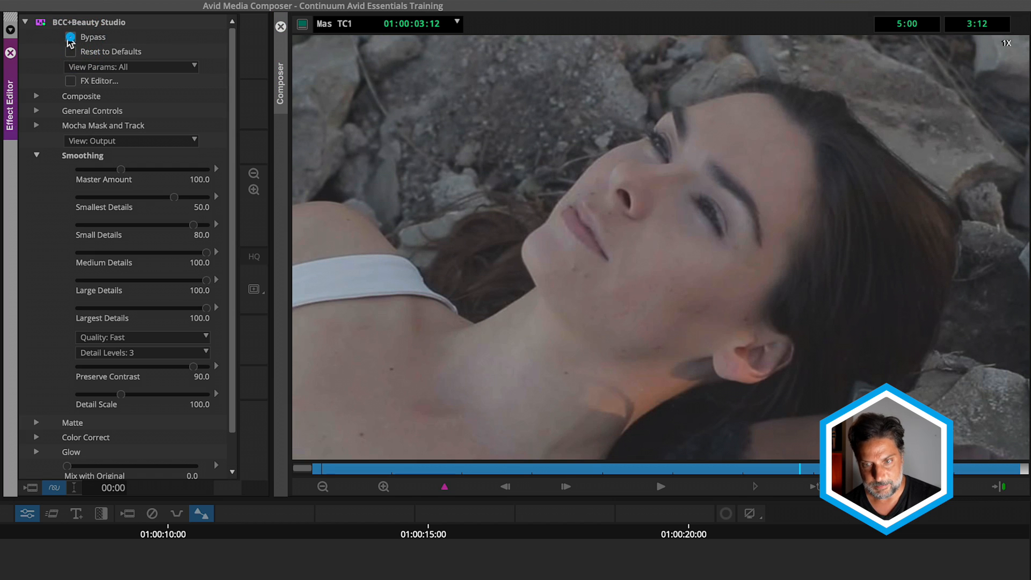
{"action": "left_click", "coordinate": [68, 38]}
{"action": "left_click", "coordinate": [70, 37]}
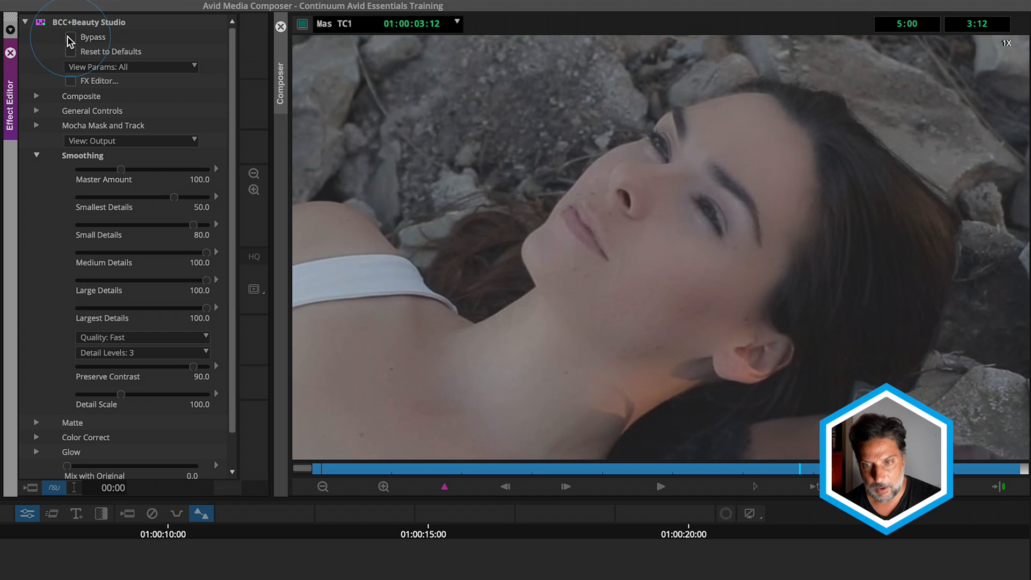
{"action": "left_click", "coordinate": [69, 37]}
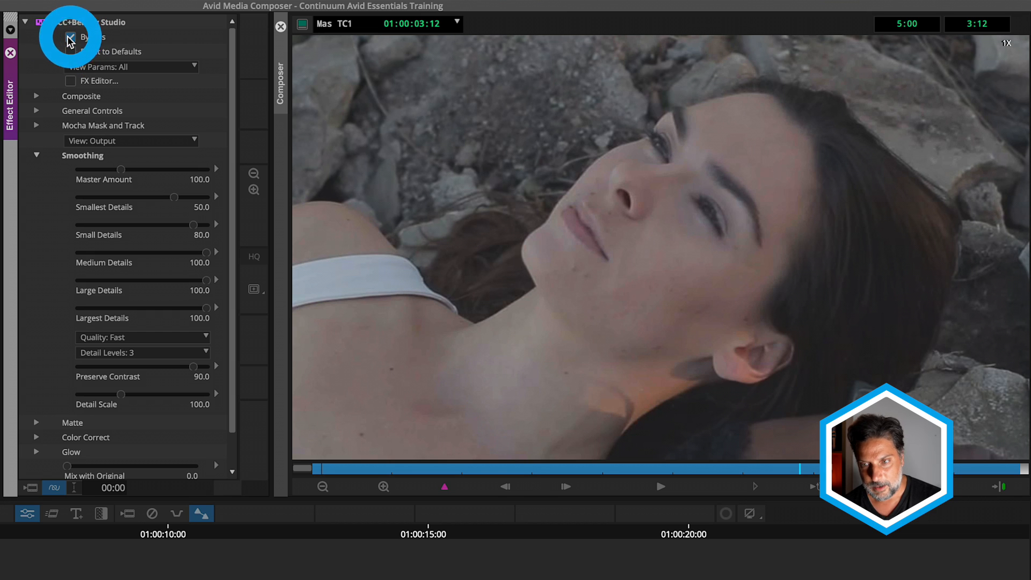
{"action": "left_click", "coordinate": [69, 37]}
{"action": "left_click", "coordinate": [69, 37]}
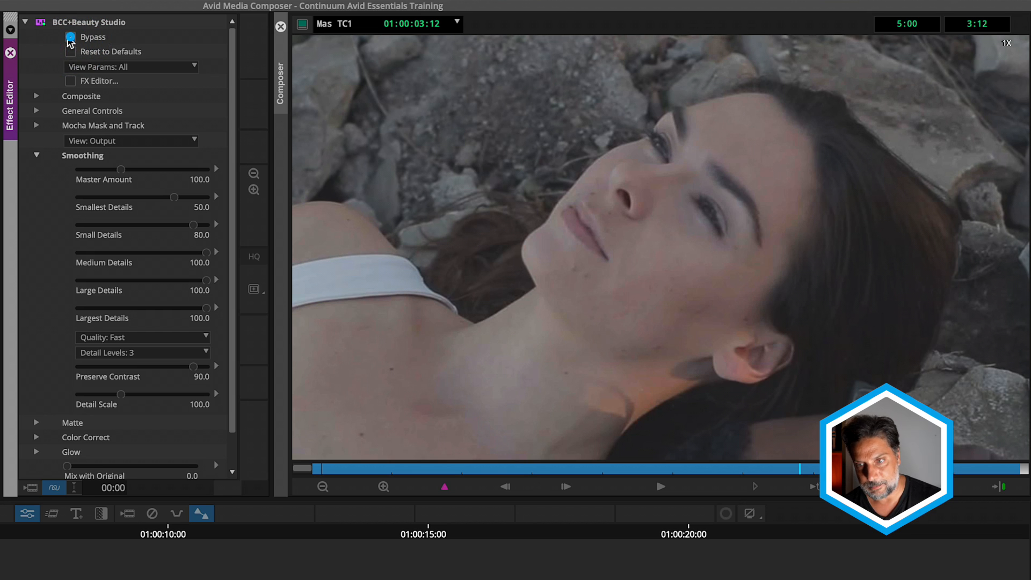
{"action": "left_click", "coordinate": [70, 37]}
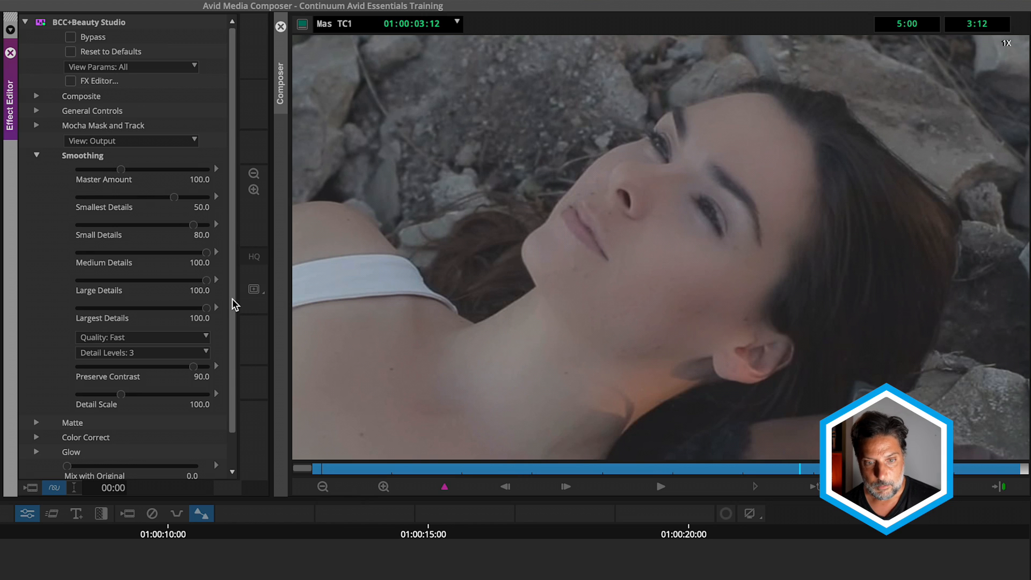
- Sample matte Color A and Color B from the woman's skin with the effect bypassed, and re-enable the effect
{"action": "left_click_drag", "start_coordinate": [231, 307], "coordinate": [236, 340]}
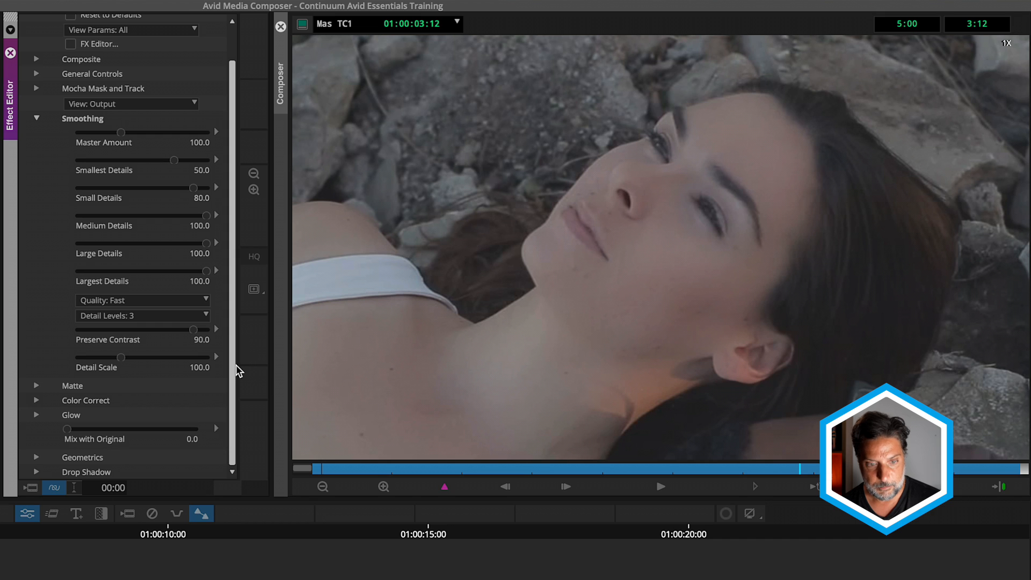
{"action": "left_click", "coordinate": [35, 387]}
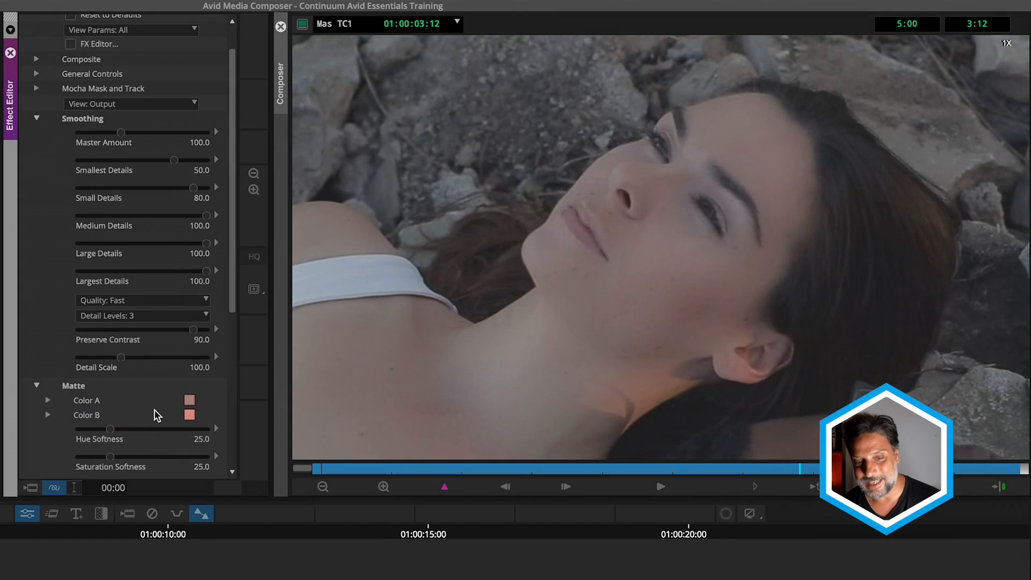
{"action": "scroll", "coordinate": [229, 161], "scroll_direction": "up", "scroll_amount": 3}
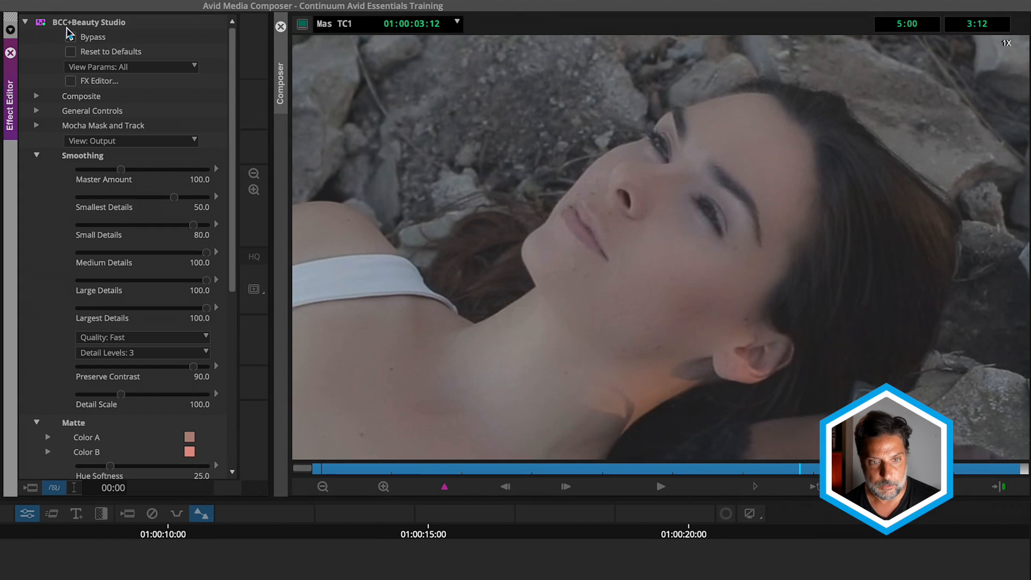
{"action": "left_click", "coordinate": [70, 35]}
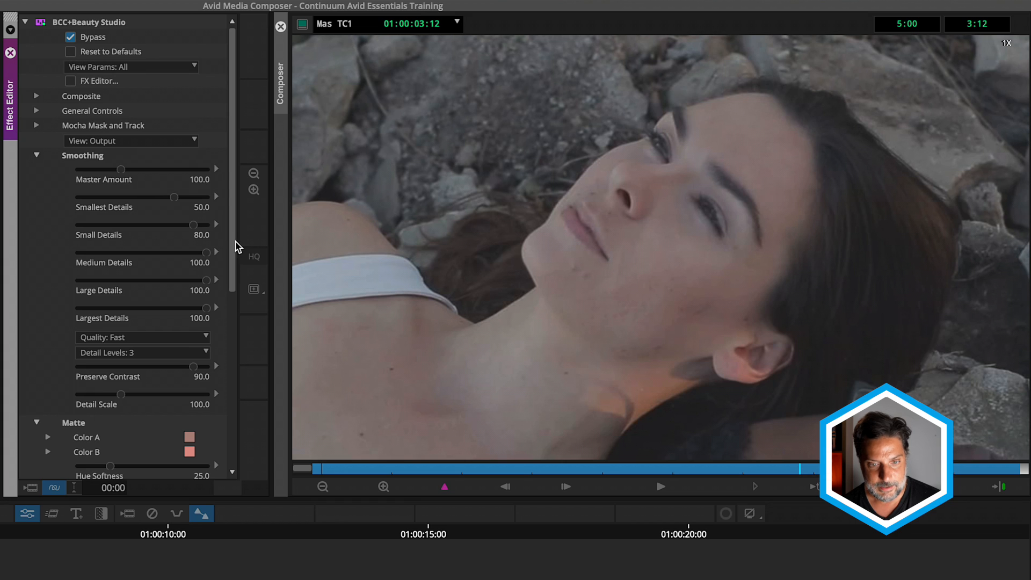
{"action": "scroll", "coordinate": [235, 258], "scroll_direction": "down", "scroll_amount": 3}
{"action": "left_click", "coordinate": [190, 383]}
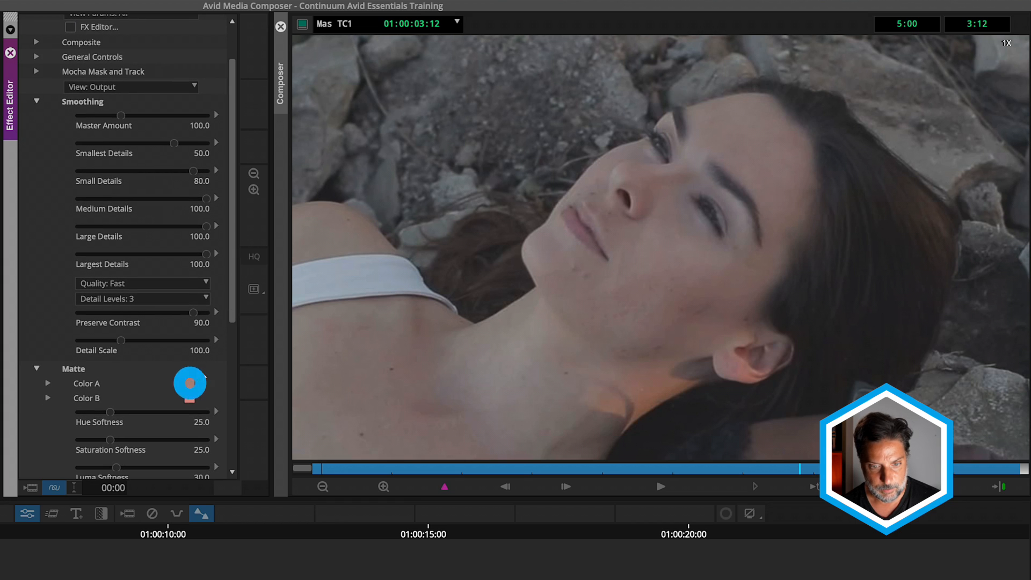
{"action": "left_click_drag", "start_coordinate": [189, 383], "coordinate": [606, 286]}
{"action": "left_click_drag", "start_coordinate": [189, 397], "coordinate": [694, 278]}
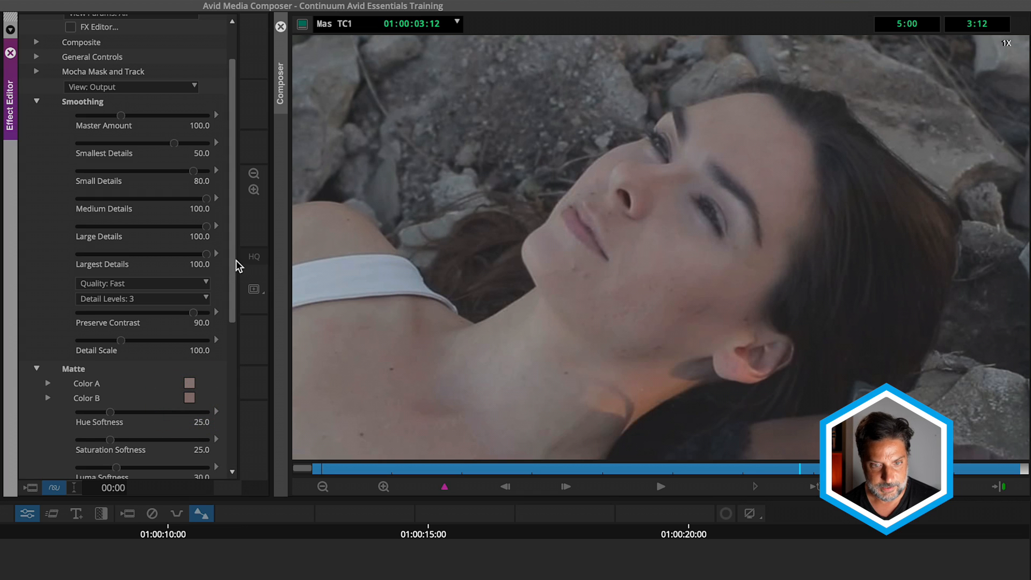
{"action": "left_click_drag", "start_coordinate": [230, 270], "coordinate": [223, 240]}
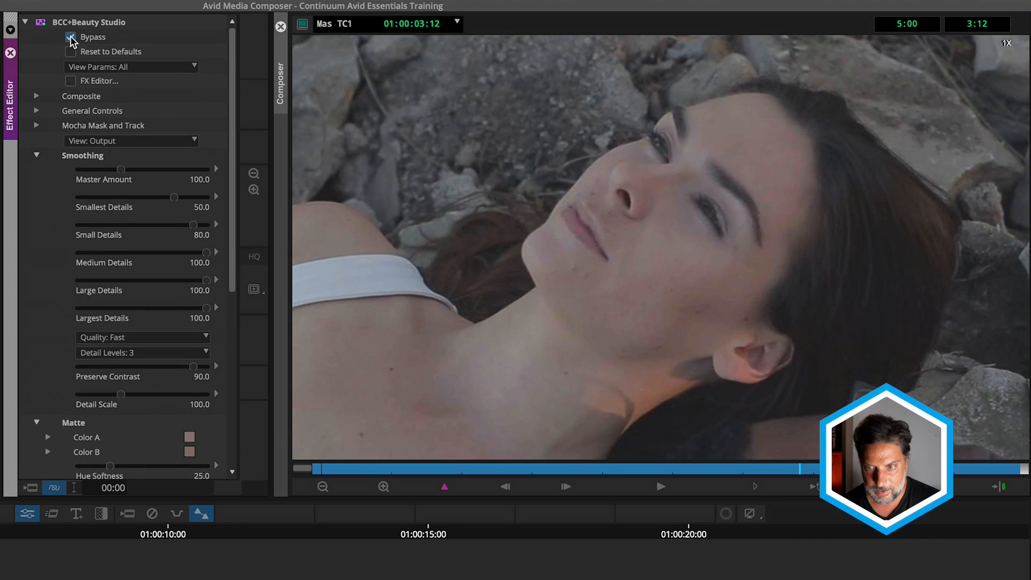
{"action": "left_click", "coordinate": [71, 37]}
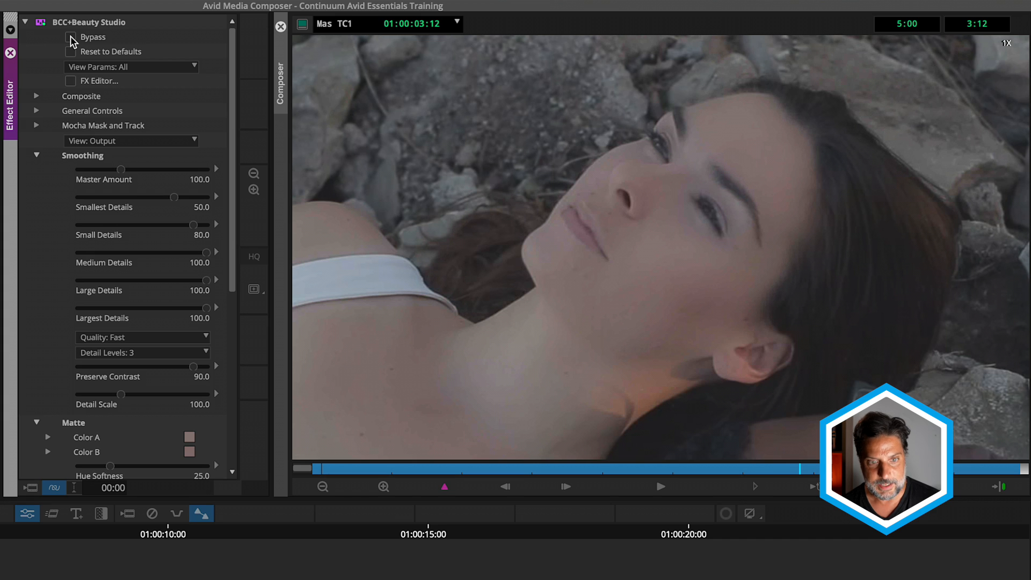
- Display the whole frame's matte and set Hue Softness to 28.4, Saturation Softness to 32.1 and Luma Softness to 13.0
{"action": "left_click", "coordinate": [113, 141]}
{"action": "left_click", "coordinate": [120, 172]}
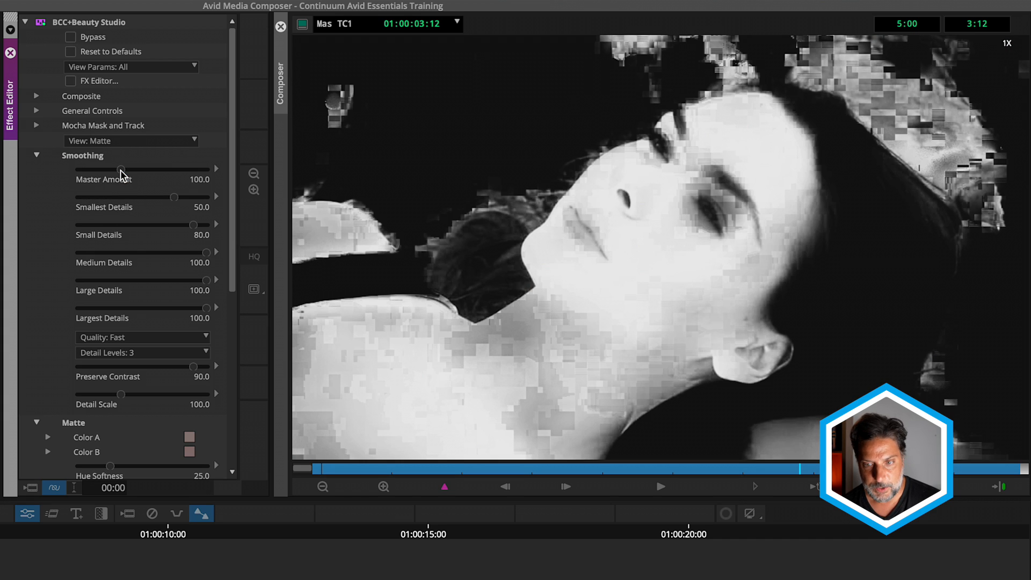
{"action": "left_click", "coordinate": [323, 486]}
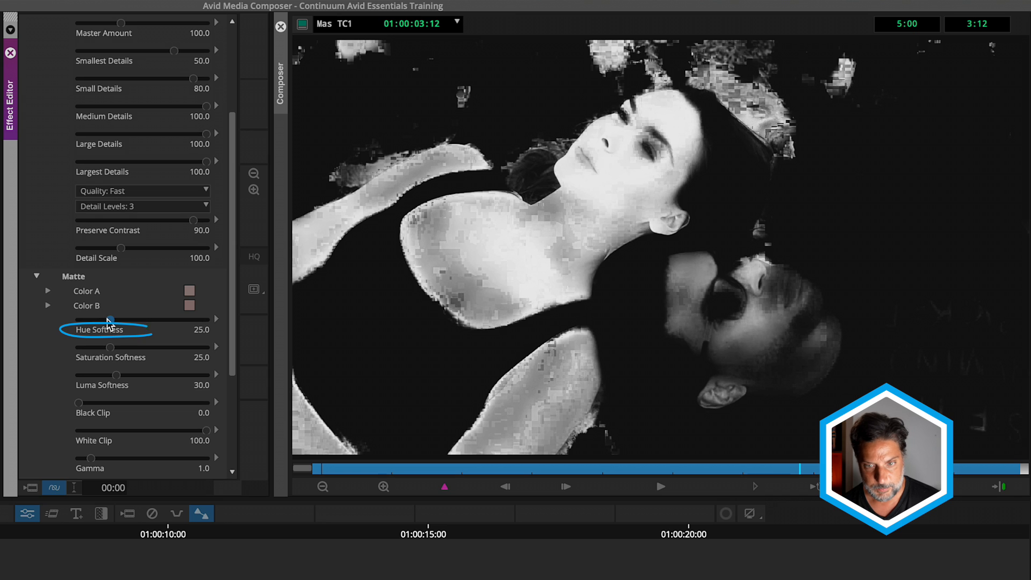
{"action": "mouse_move", "coordinate": [110, 320]}
{"action": "left_mouse_down"}
{"action": "mouse_move", "coordinate": [115, 375]}
{"action": "mouse_move", "coordinate": [97, 380]}
{"action": "left_mouse_up"}
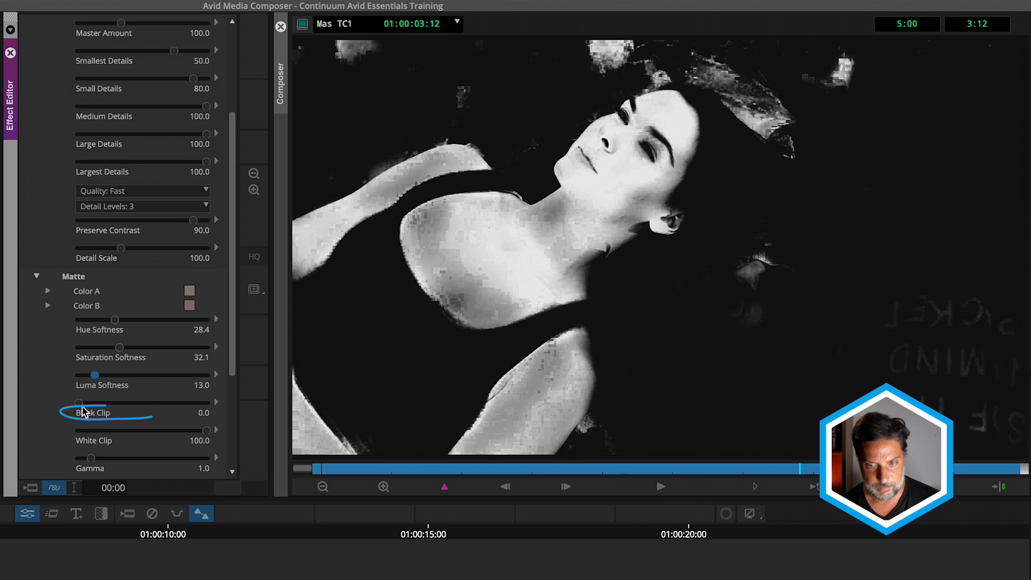
- Refine the skin matte with Black Clip 14.8, White Clip 98.1 and Blur 7.1
{"action": "left_click_drag", "start_coordinate": [79, 403], "coordinate": [99, 409]}
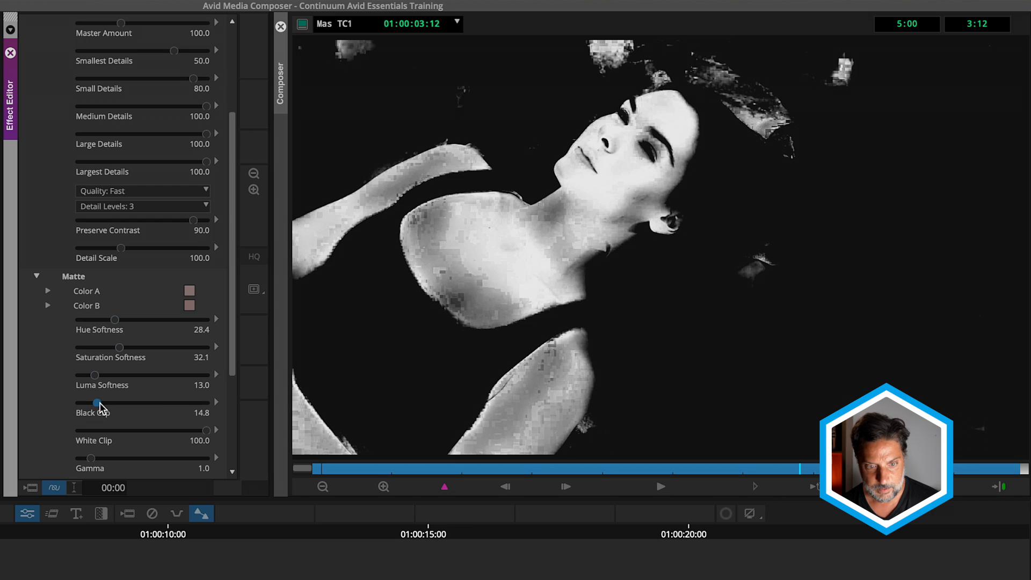
{"action": "left_click_drag", "start_coordinate": [206, 430], "coordinate": [201, 432]}
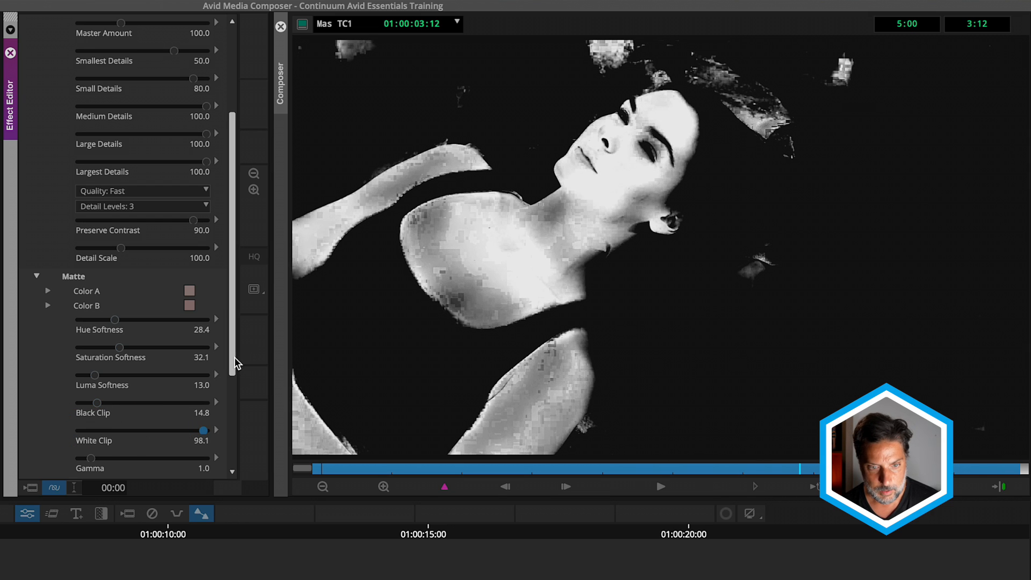
{"action": "left_click_drag", "start_coordinate": [237, 361], "coordinate": [233, 397]}
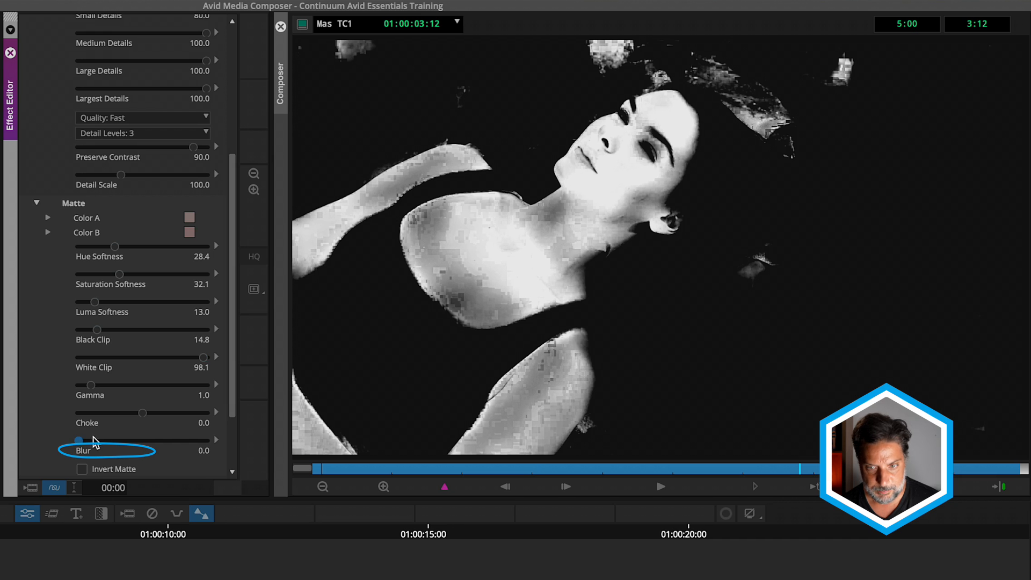
{"action": "left_click_drag", "start_coordinate": [94, 442], "coordinate": [97, 443]}
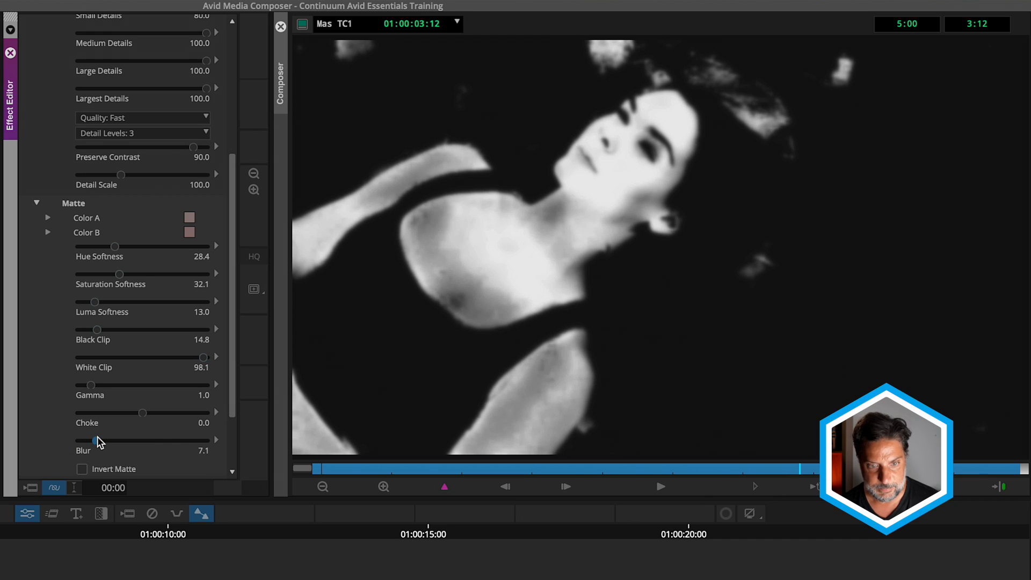
- Switch the Beauty Studio effect's view from the matte back to Output
{"action": "left_click_drag", "start_coordinate": [234, 374], "coordinate": [219, 207]}
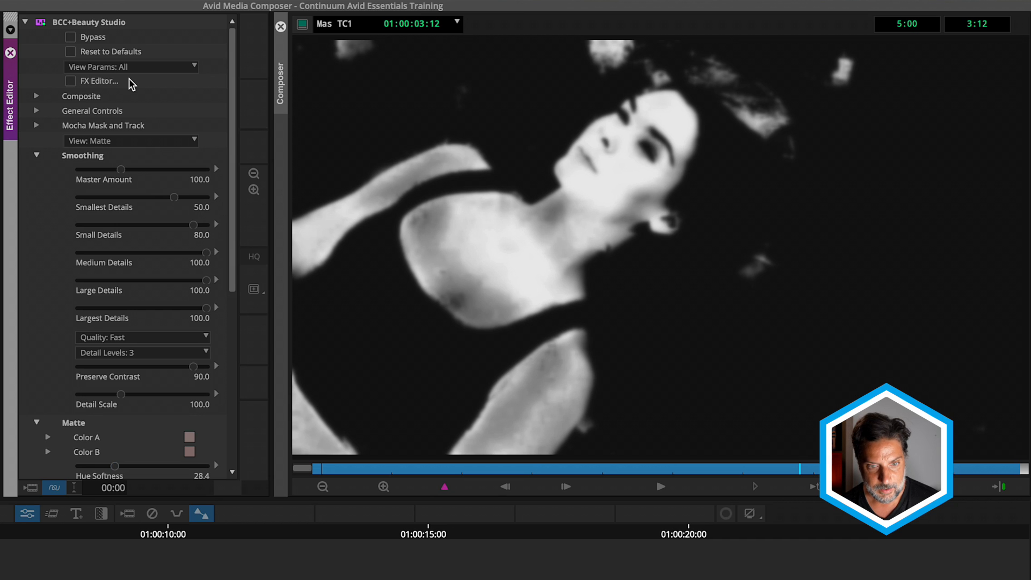
{"action": "left_click", "coordinate": [124, 140]}
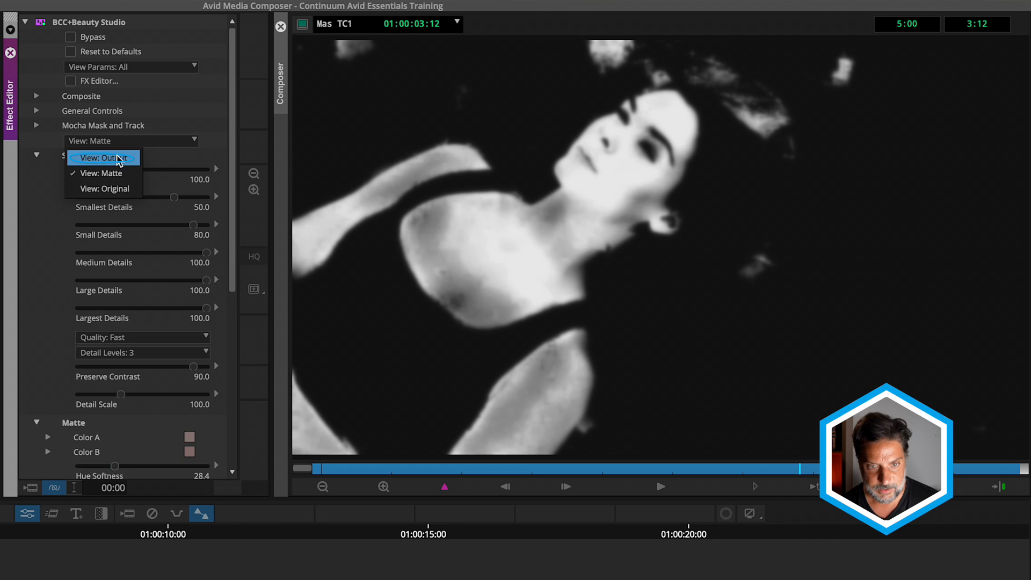
{"action": "left_click", "coordinate": [117, 157]}
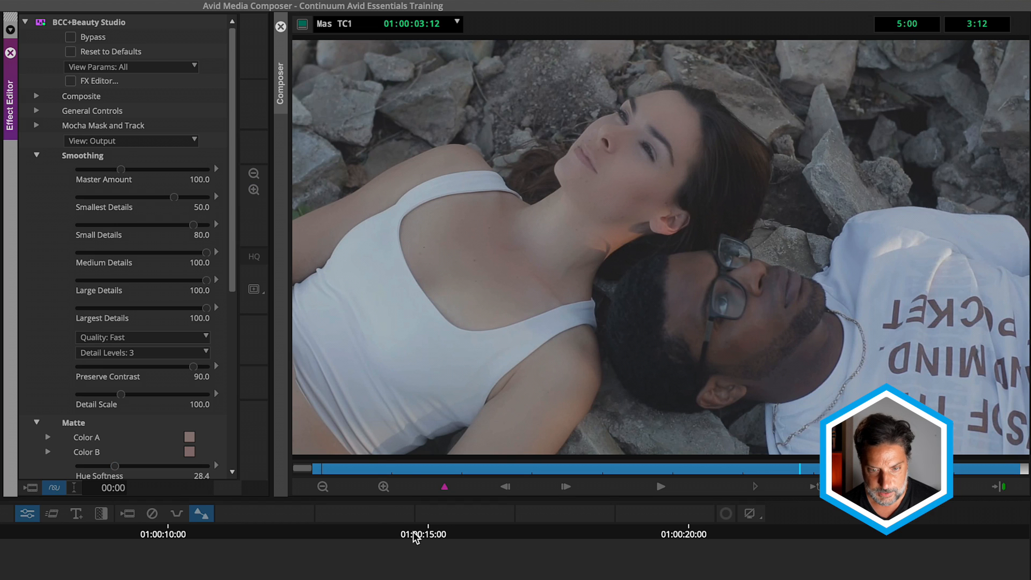
- Set the effect's Master Amount to 70.4, Smallest Details to 3.7, Small Details to 12.3 and smoothing Quality to Precise while viewing the woman's face
{"action": "left_click", "coordinate": [383, 487]}
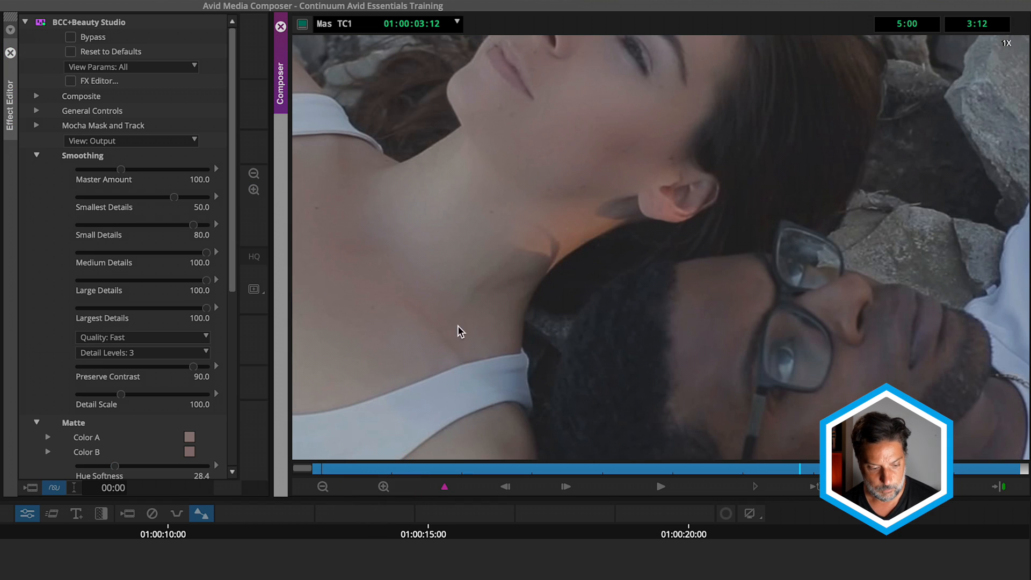
{"action": "left_click_drag", "start_coordinate": [510, 322], "coordinate": [573, 386]}
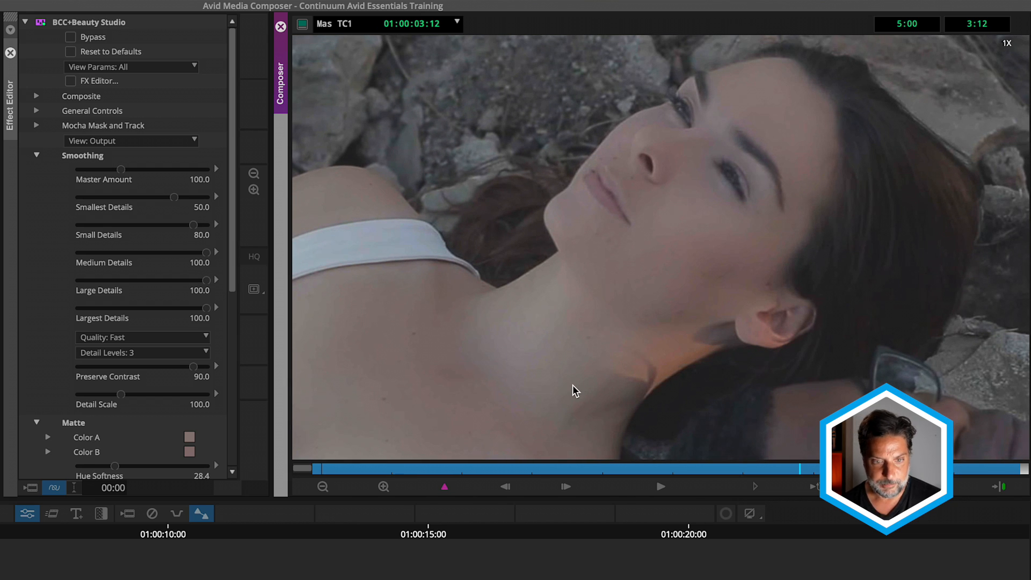
{"action": "left_click_drag", "start_coordinate": [121, 169], "coordinate": [107, 175]}
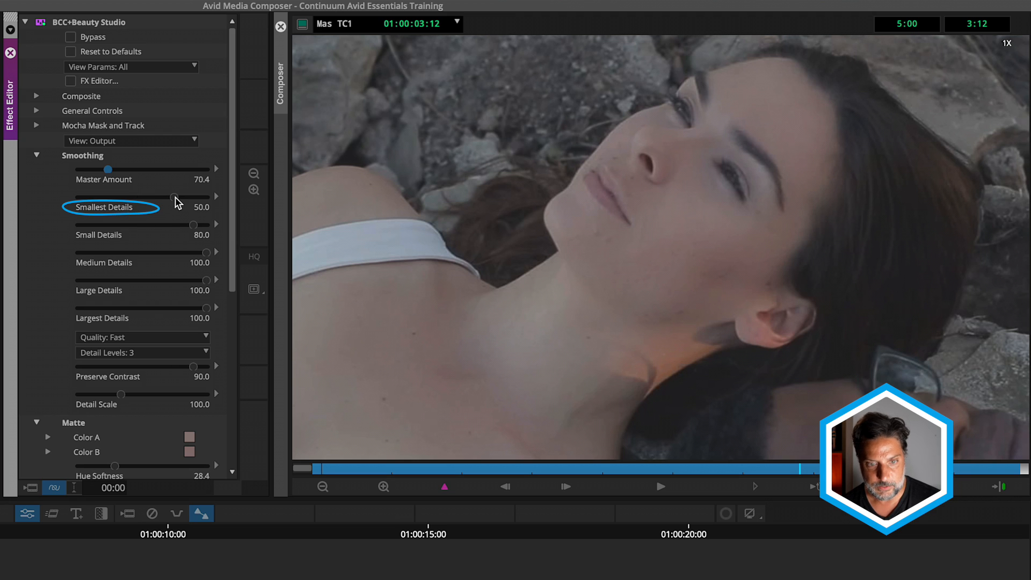
{"action": "mouse_move", "coordinate": [175, 197]}
{"action": "left_mouse_down"}
{"action": "mouse_move", "coordinate": [140, 200]}
{"action": "mouse_move", "coordinate": [149, 200]}
{"action": "left_mouse_up"}
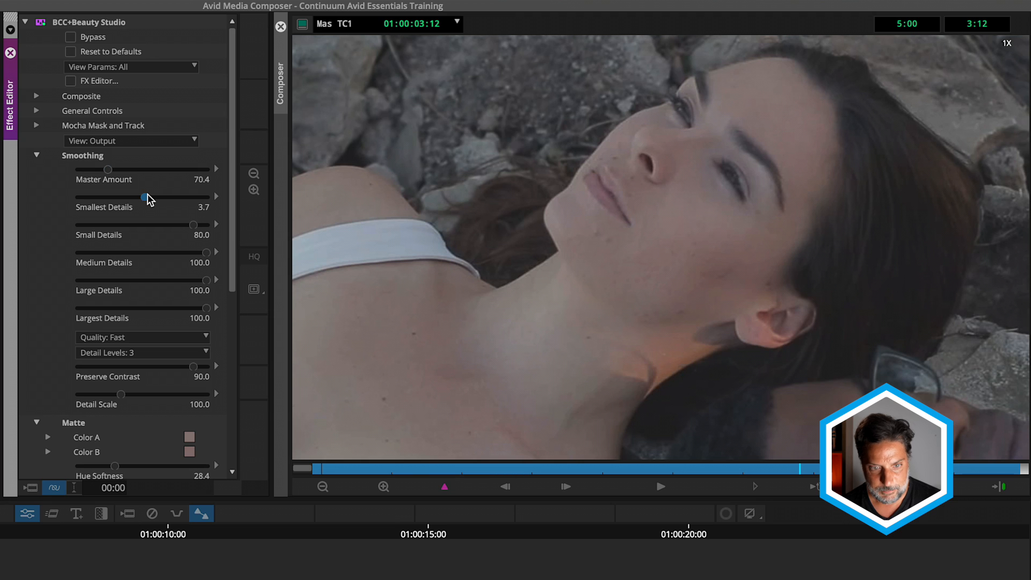
{"action": "left_click_drag", "start_coordinate": [193, 224], "coordinate": [152, 226]}
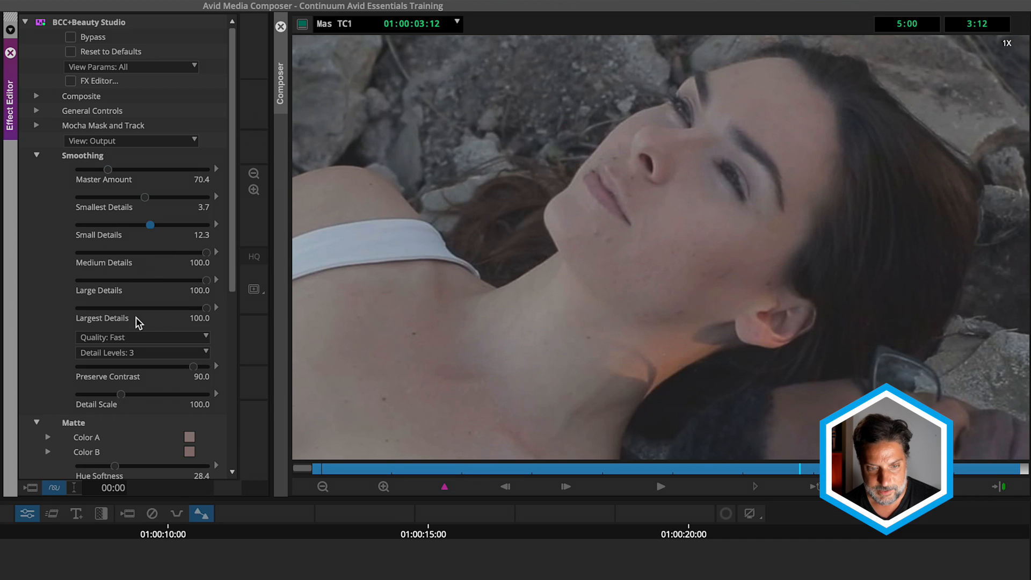
{"action": "left_click", "coordinate": [150, 338]}
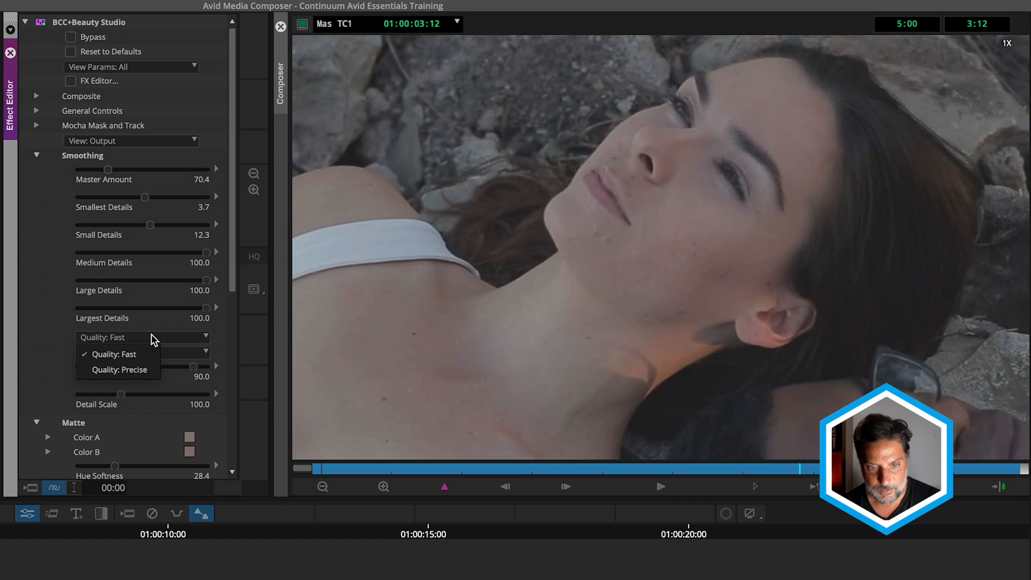
{"action": "left_click", "coordinate": [139, 370]}
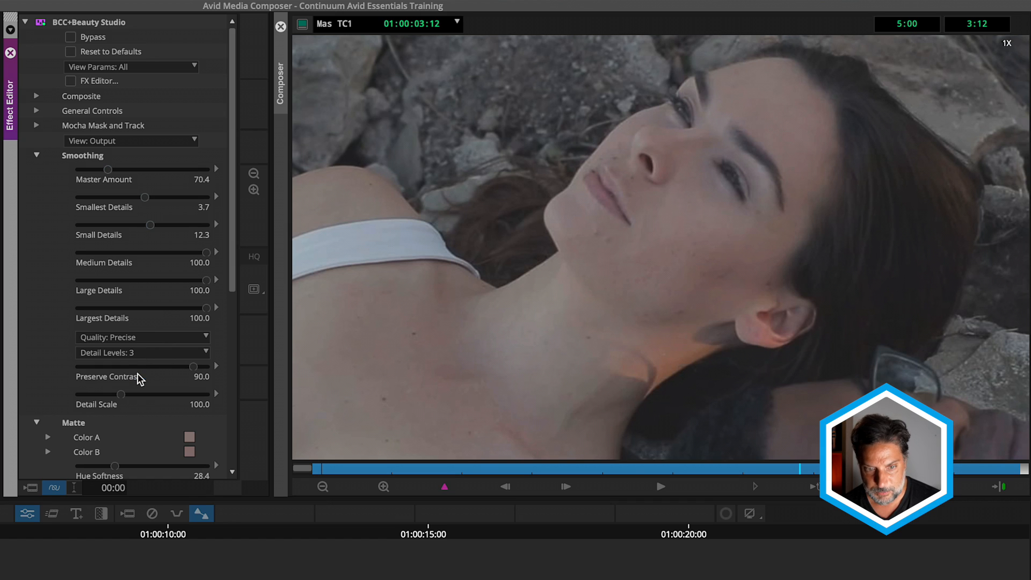
- Try smoothing with Detail Levels 4 and 5, and return the setting to 3
{"action": "left_click", "coordinate": [150, 353]}
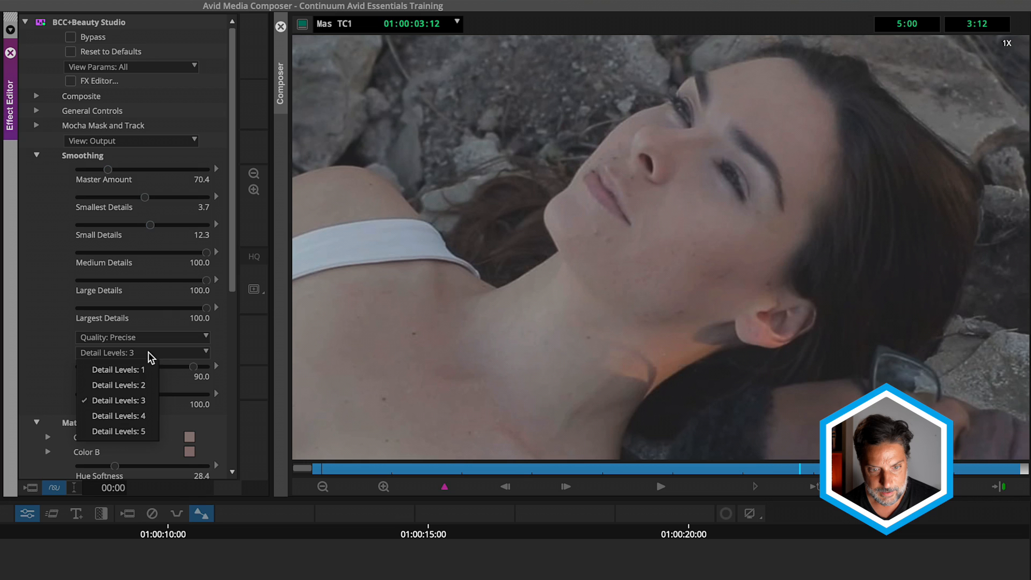
{"action": "left_click", "coordinate": [136, 416]}
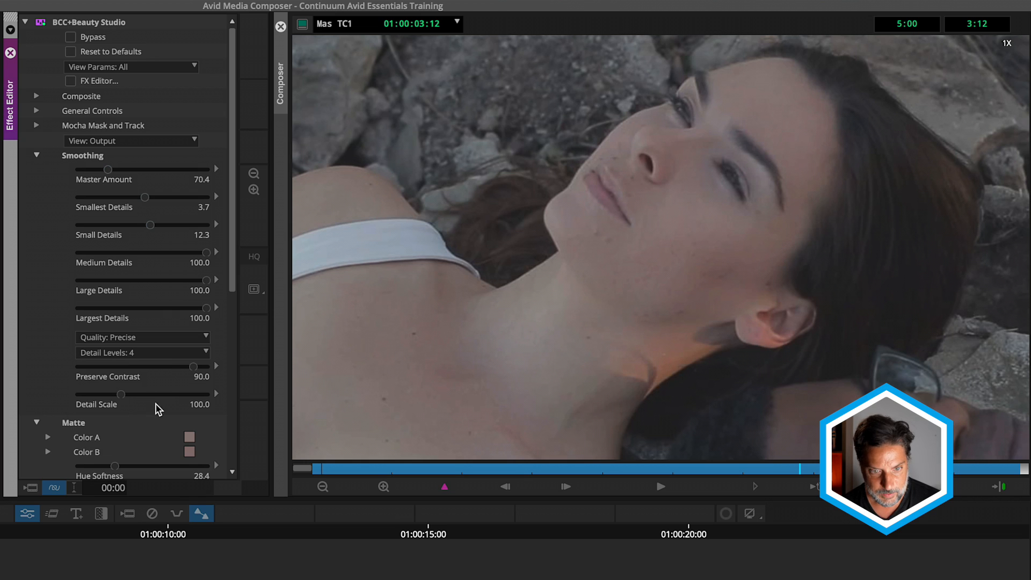
{"action": "left_click", "coordinate": [153, 352]}
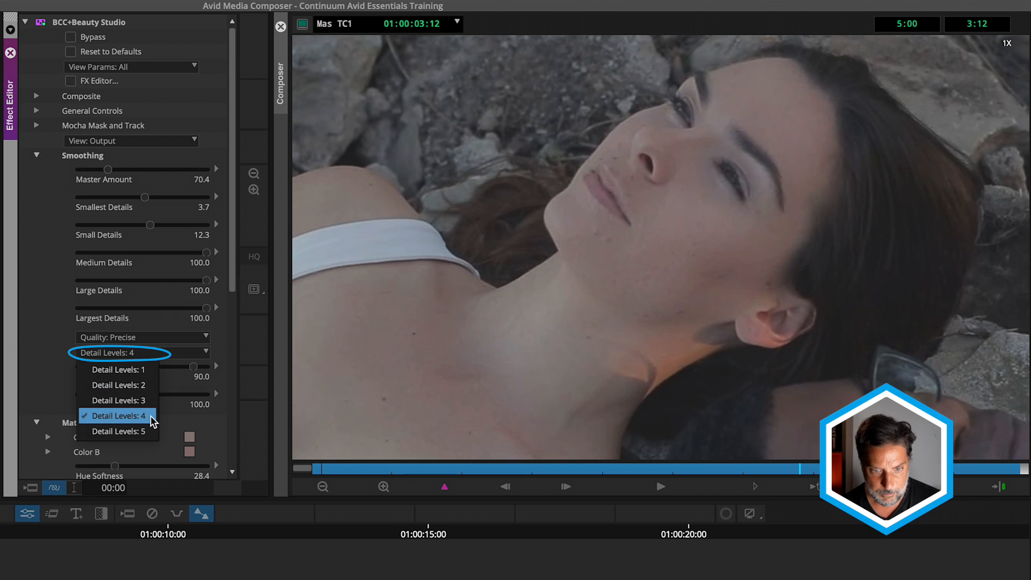
{"action": "left_click", "coordinate": [142, 431]}
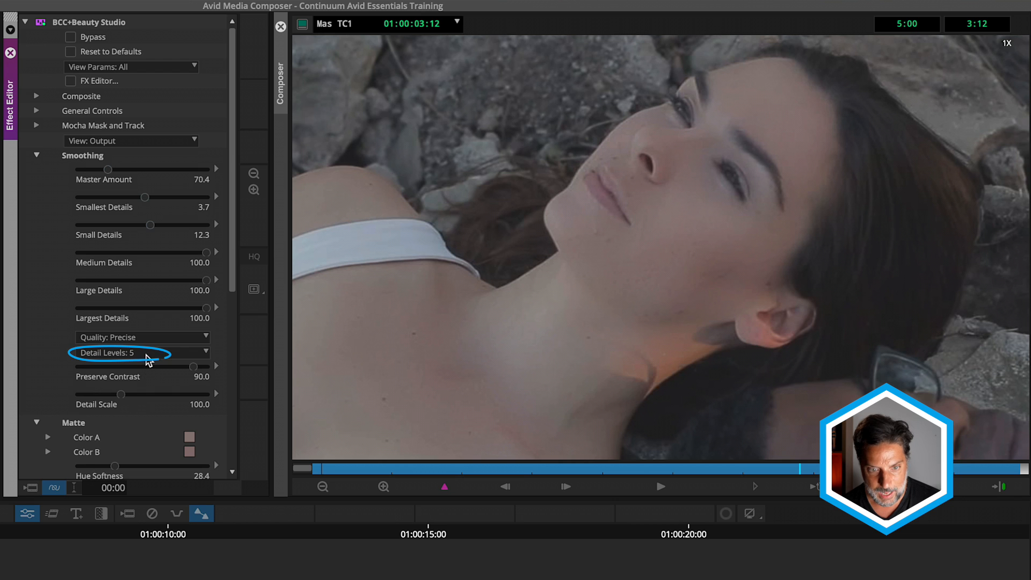
{"action": "left_click", "coordinate": [152, 353]}
{"action": "left_click", "coordinate": [144, 402]}
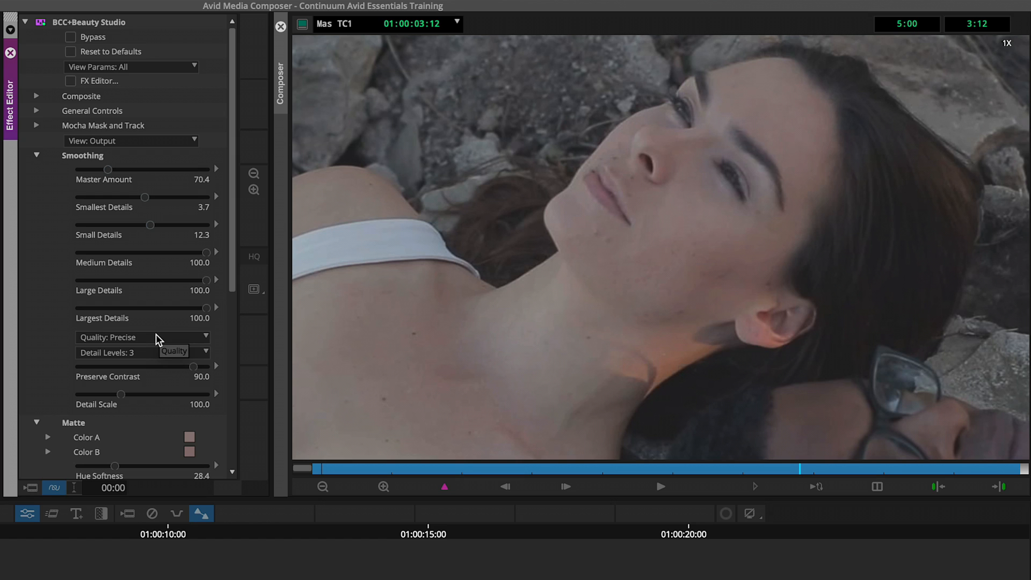
- Inspect the skin matte across the full frame and switch the effect's view back to Output
{"action": "left_click", "coordinate": [155, 142]}
{"action": "left_click", "coordinate": [107, 173]}
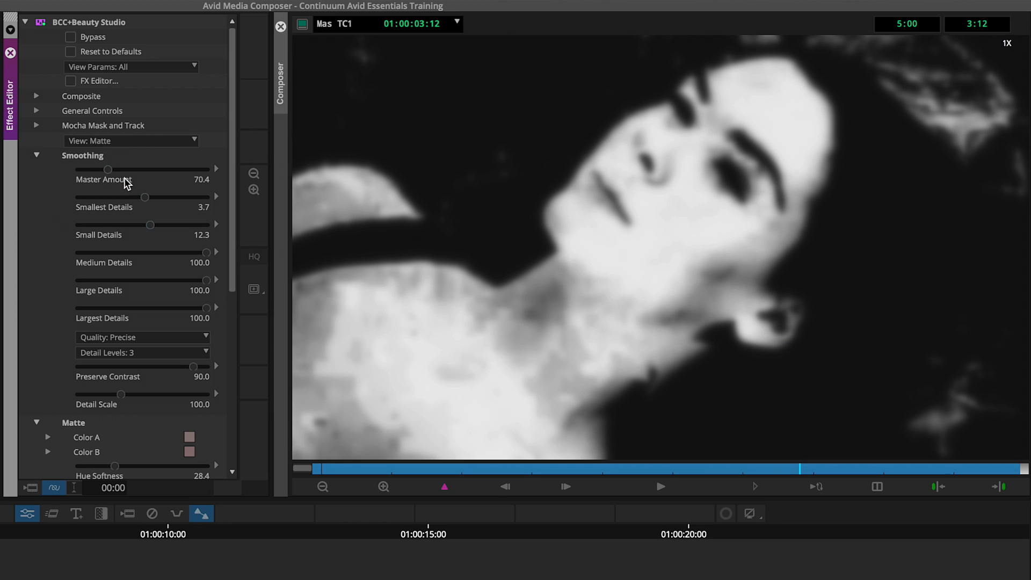
{"action": "left_click", "coordinate": [322, 487]}
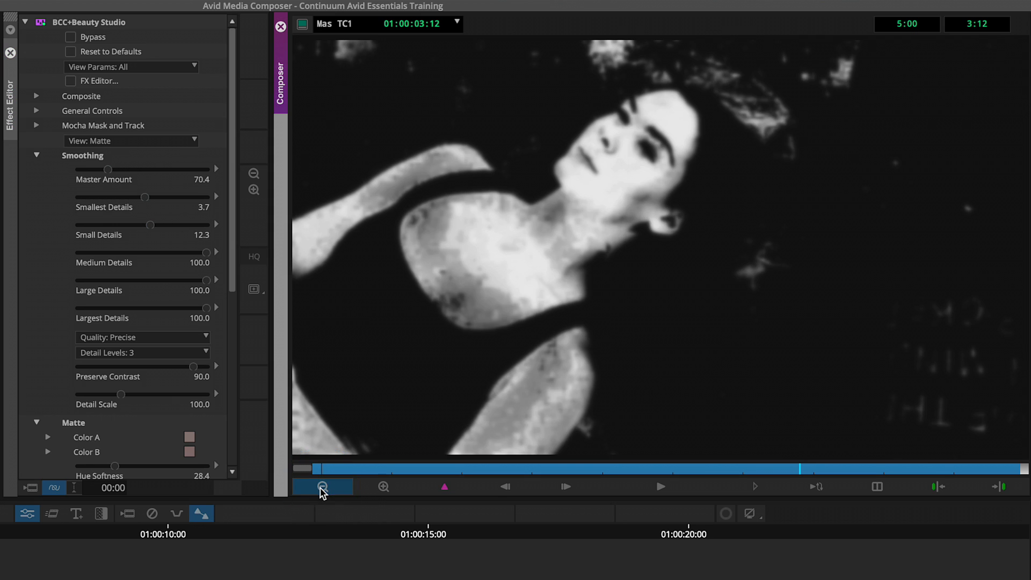
{"action": "left_click", "coordinate": [322, 487]}
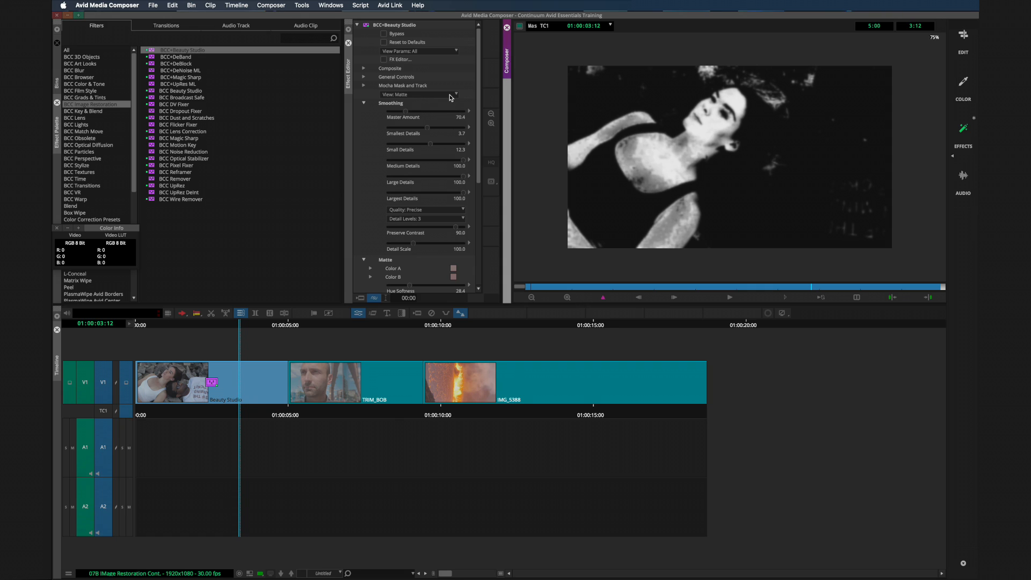
{"action": "left_click", "coordinate": [450, 97]}
{"action": "left_click", "coordinate": [414, 109]}
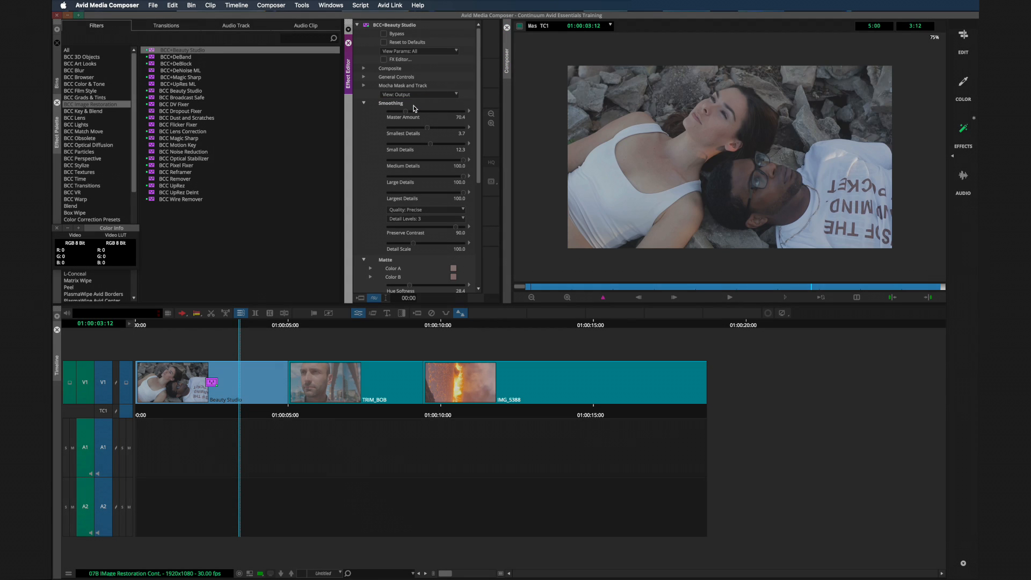
- Open Mocha from the effect's Mocha Mask and Track controls and play the clip to a frame suitable for masking
{"action": "left_click", "coordinate": [365, 103]}
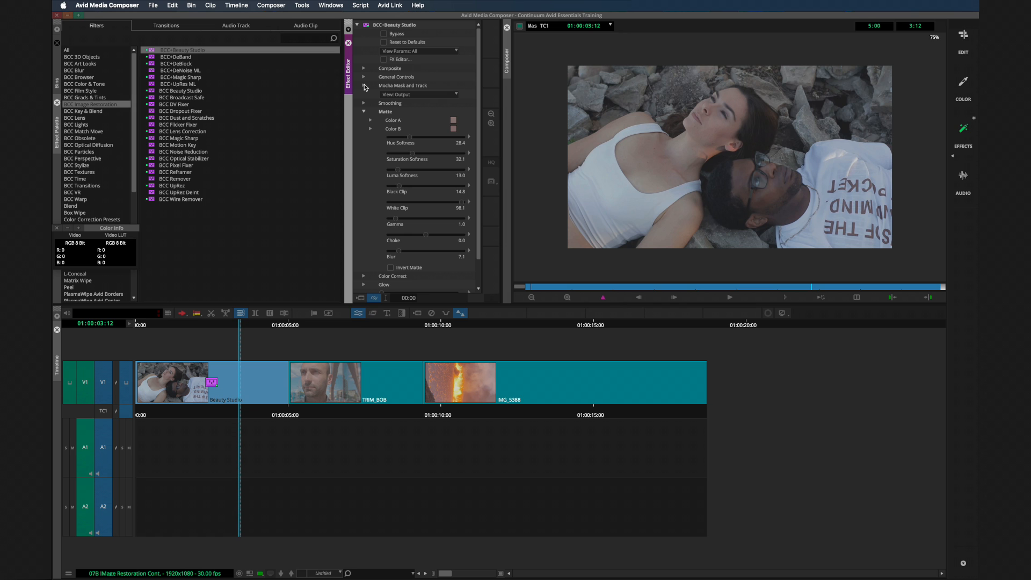
{"action": "left_click", "coordinate": [364, 85]}
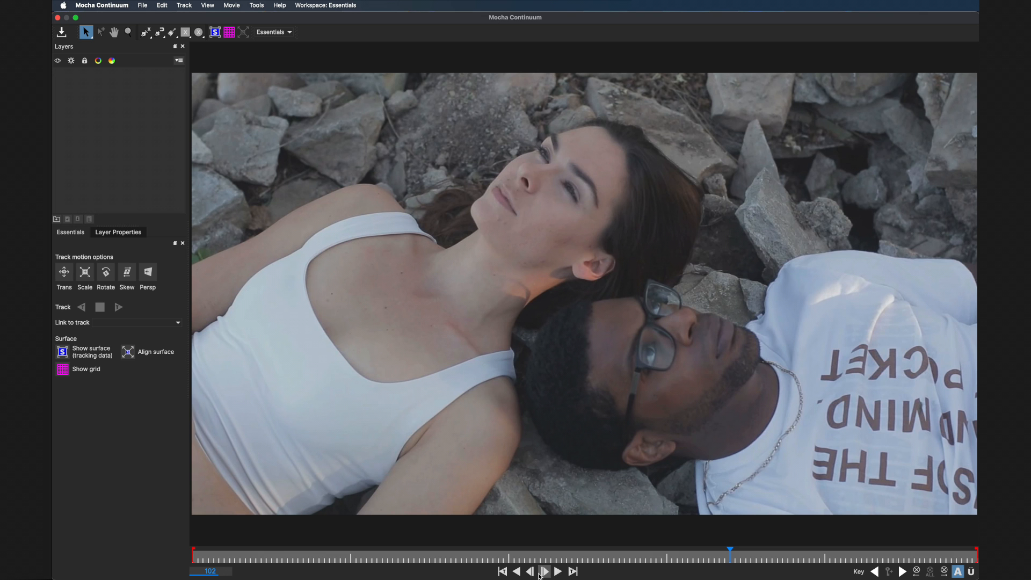
{"action": "left_click", "coordinate": [559, 571]}
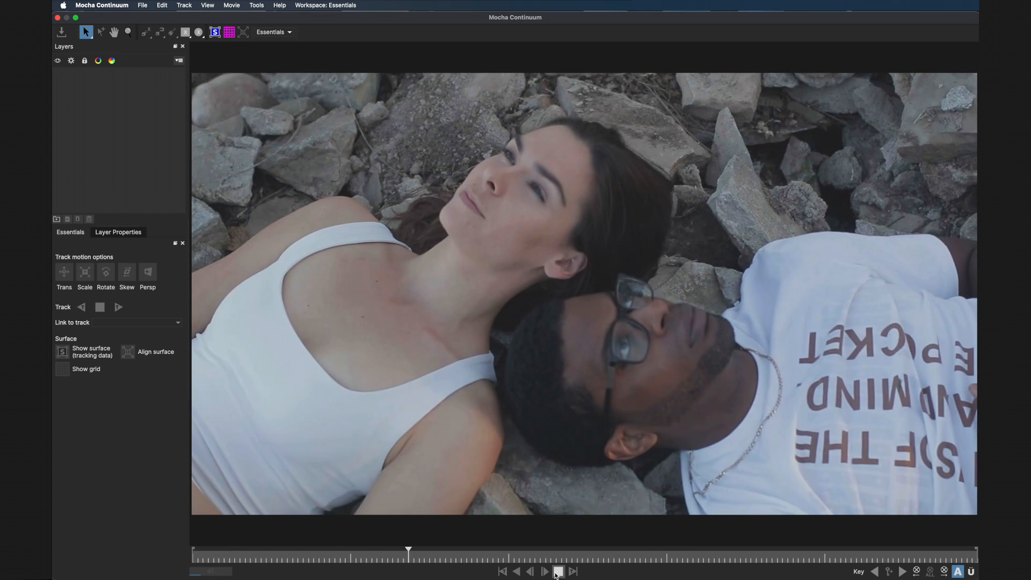
{"action": "left_click", "coordinate": [558, 572]}
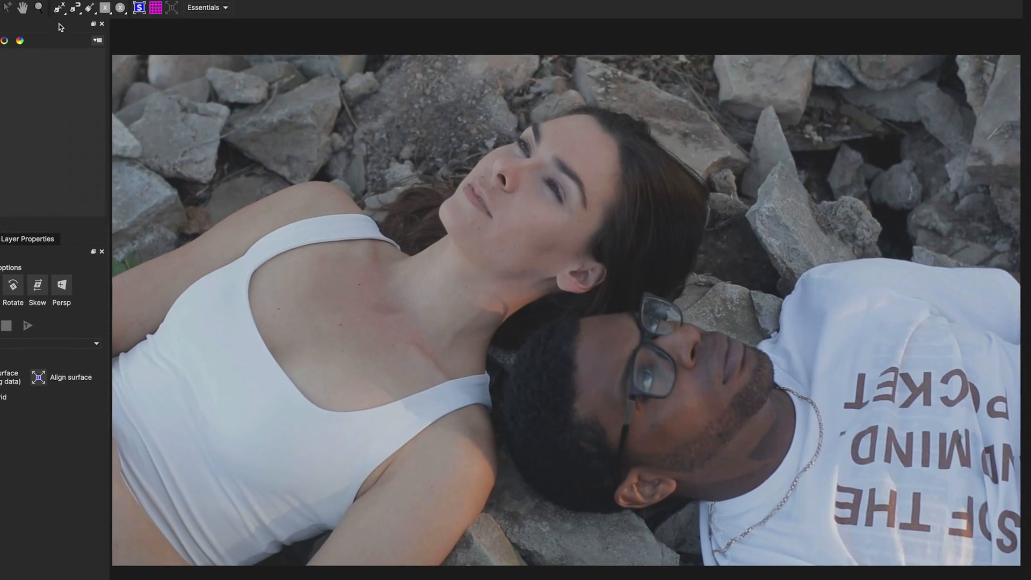
- Trace the woman's face and ear with a closed magnetic spline, and adjust the handles of all its points together
{"action": "left_click", "coordinate": [73, 6]}
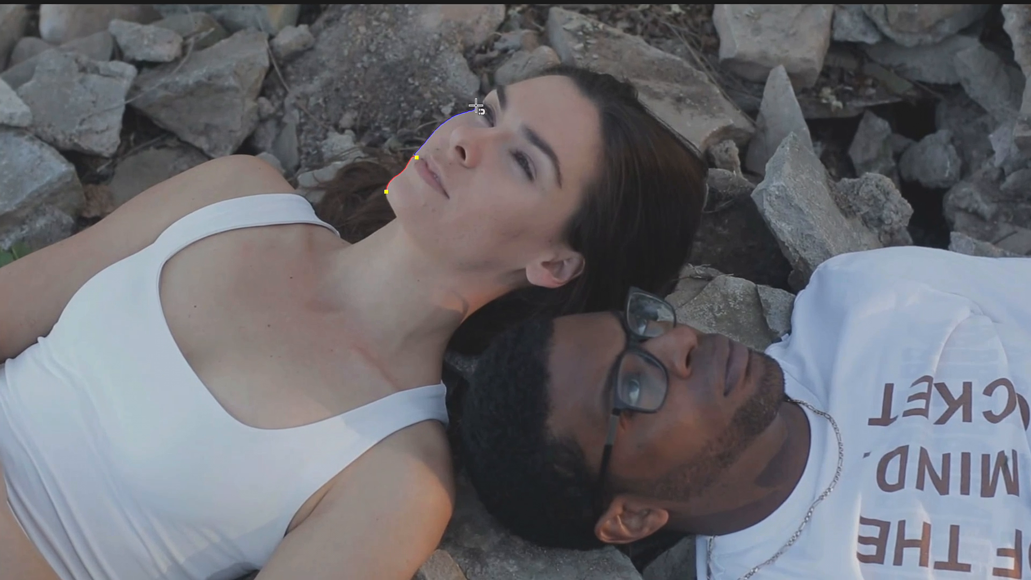
{"action": "left_click", "coordinate": [463, 183]}
{"action": "left_click", "coordinate": [513, 140]}
{"action": "left_click", "coordinate": [546, 120]}
{"action": "left_click", "coordinate": [559, 71]}
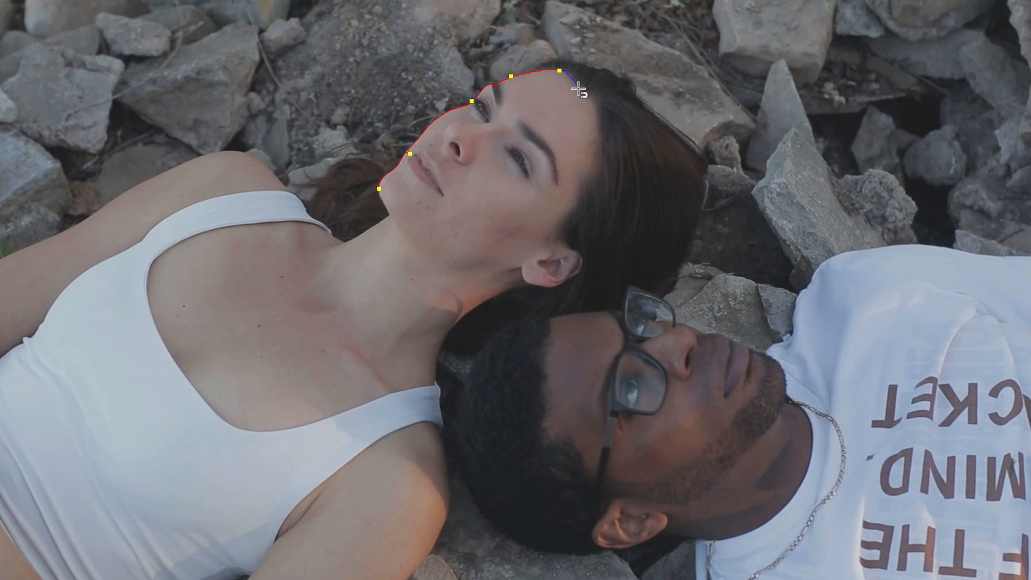
{"action": "left_click", "coordinate": [588, 102]}
{"action": "left_click", "coordinate": [602, 144]}
{"action": "left_click", "coordinate": [584, 191]}
{"action": "left_click", "coordinate": [561, 234]}
{"action": "left_click", "coordinate": [574, 251]}
{"action": "left_click", "coordinate": [584, 273]}
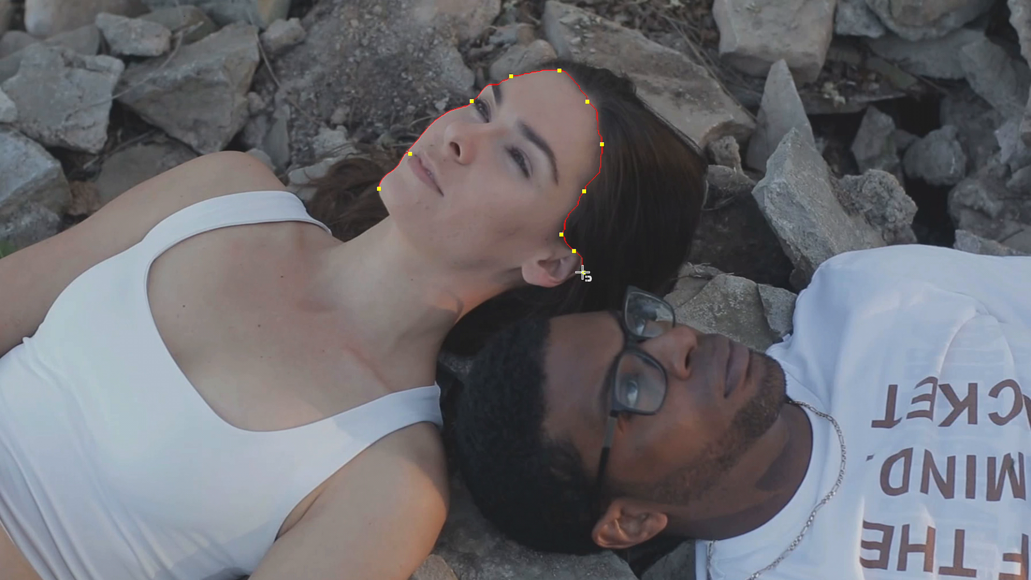
{"action": "left_click", "coordinate": [520, 265]}
{"action": "left_click", "coordinate": [451, 277]}
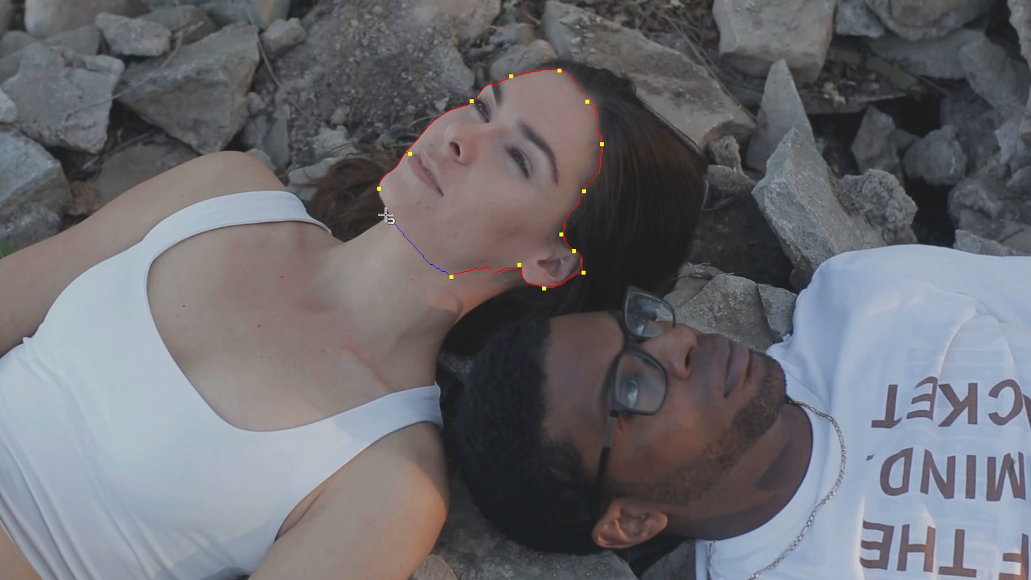
{"action": "left_click", "coordinate": [377, 188]}
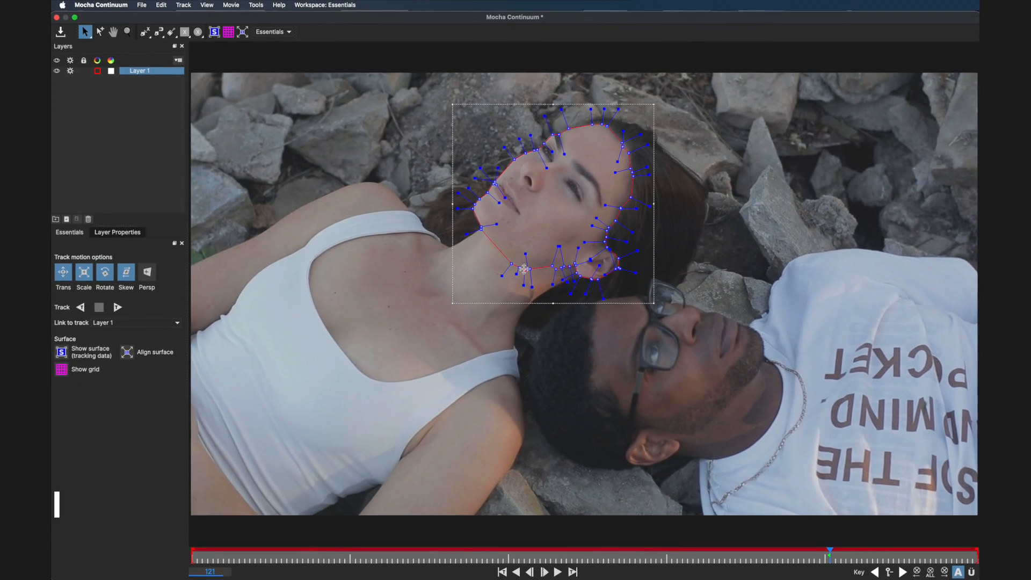
{"action": "key", "text": "super+a"}
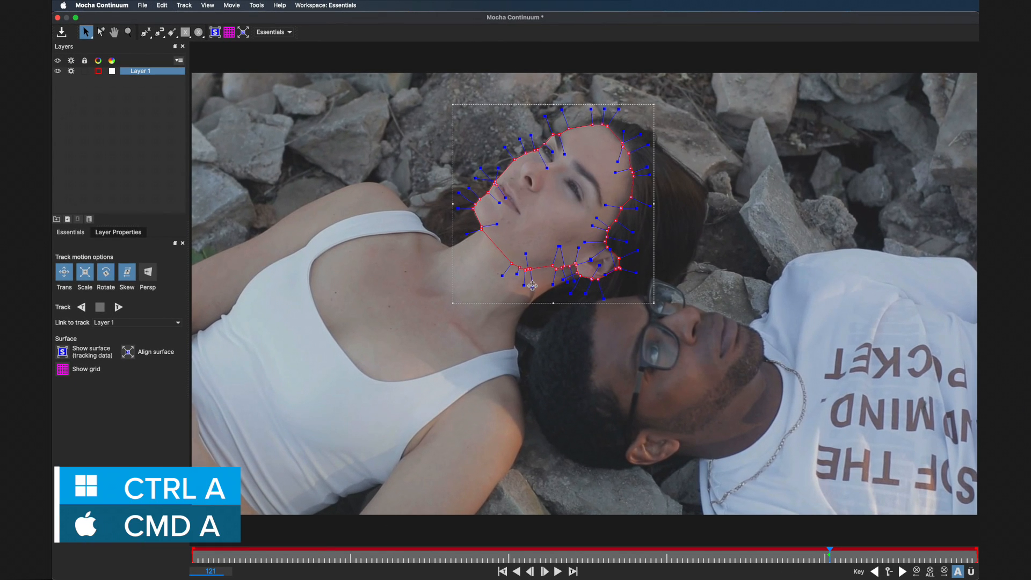
{"action": "left_click_drag", "start_coordinate": [532, 286], "coordinate": [532, 287]}
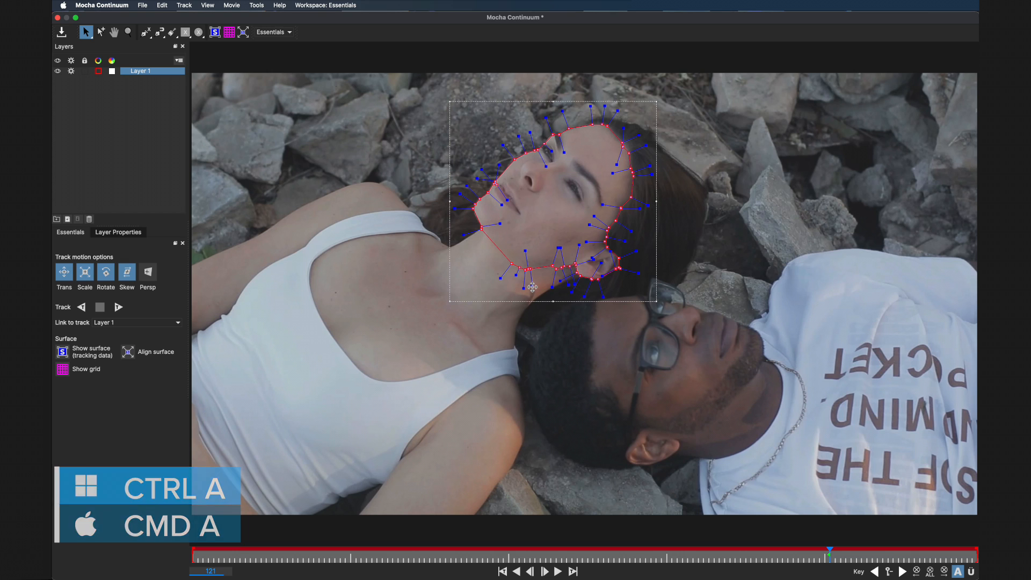
- Track the face layer without Skew from frame 121 forward to the clip's end and backward to its start, and play back the track
{"action": "left_click", "coordinate": [128, 268]}
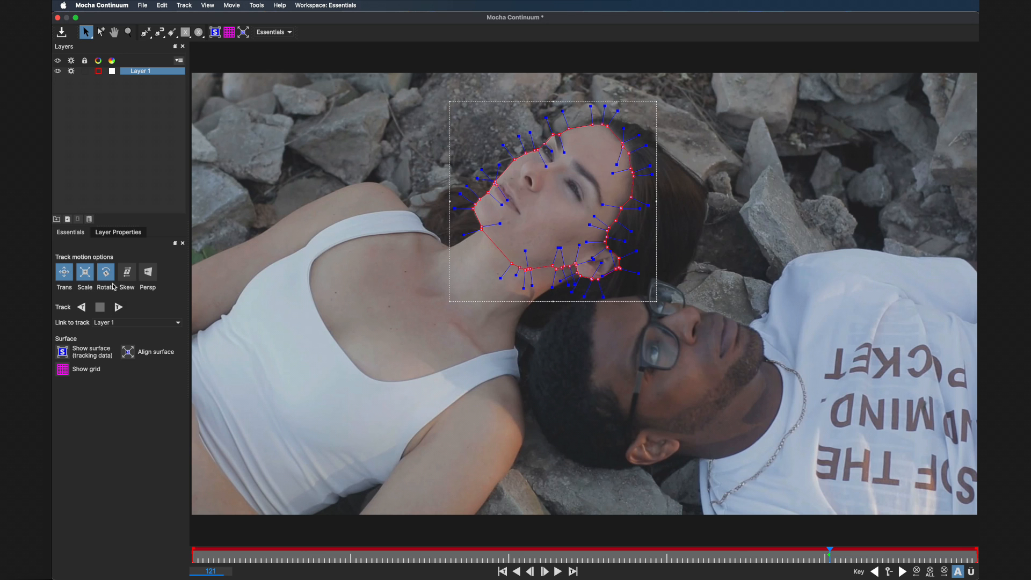
{"action": "left_click", "coordinate": [119, 307]}
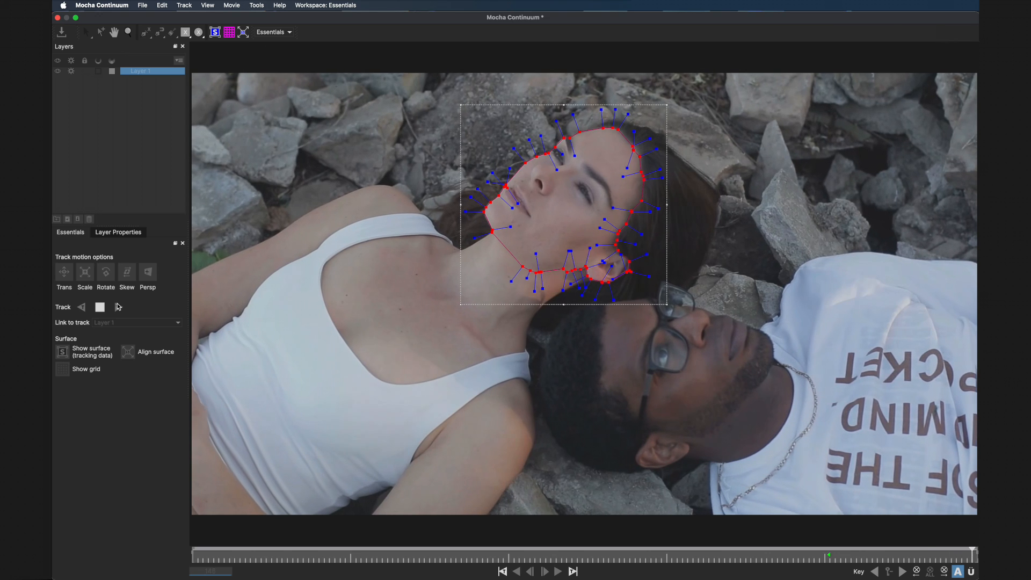
{"action": "left_click_drag", "start_coordinate": [859, 559], "coordinate": [829, 559]}
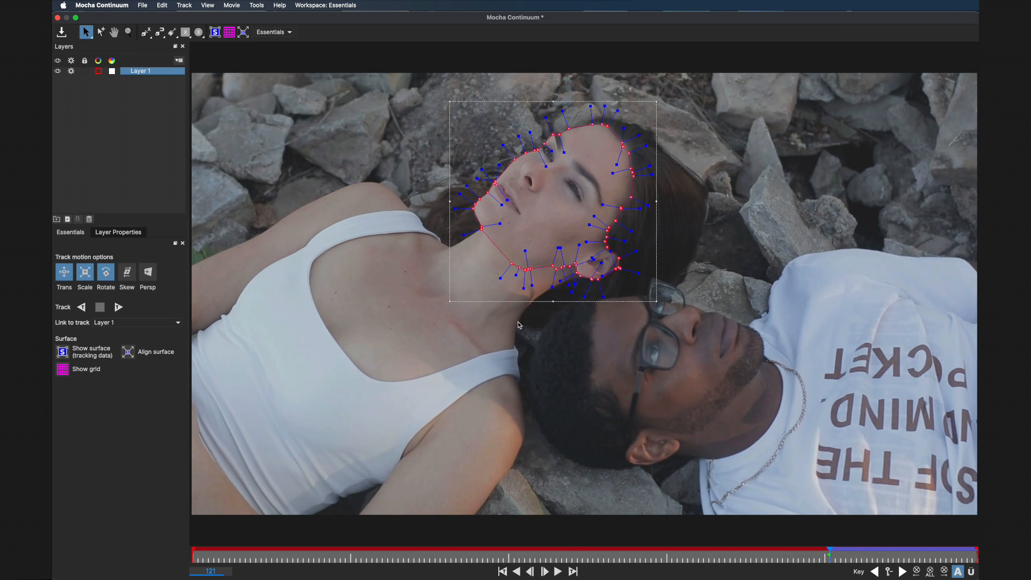
{"action": "left_click", "coordinate": [81, 307]}
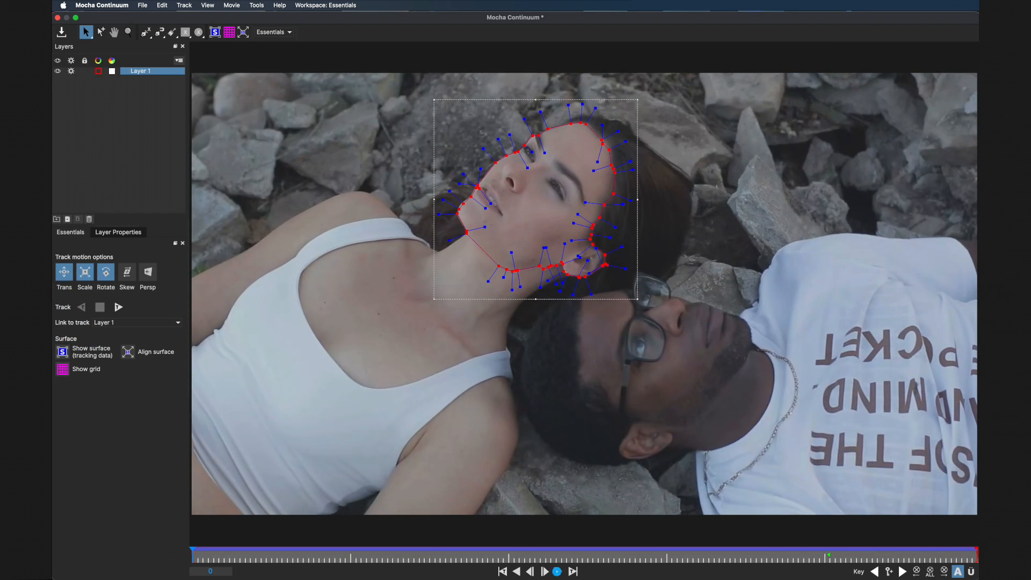
{"action": "left_click", "coordinate": [558, 571]}
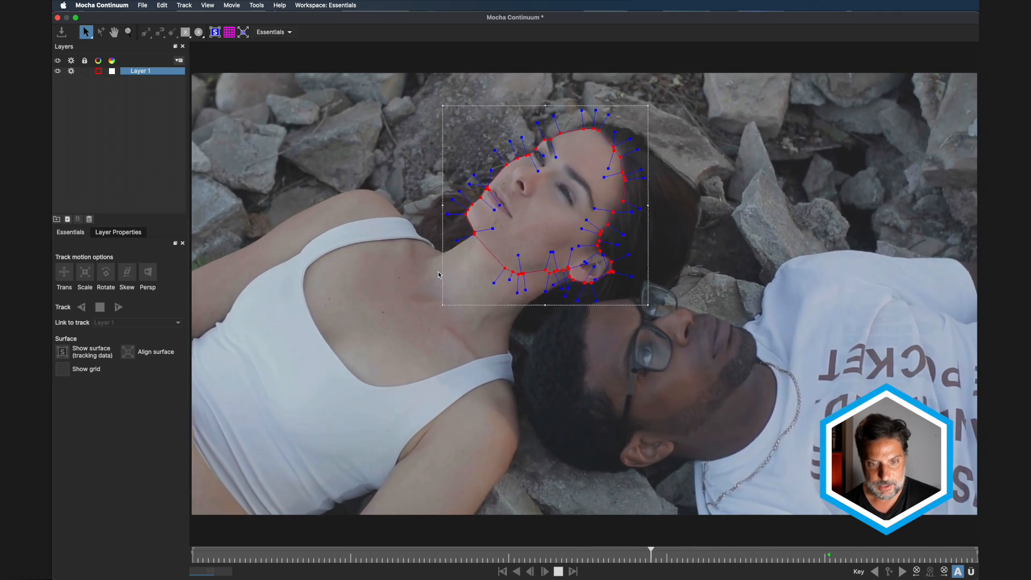
{"action": "left_click", "coordinate": [558, 572]}
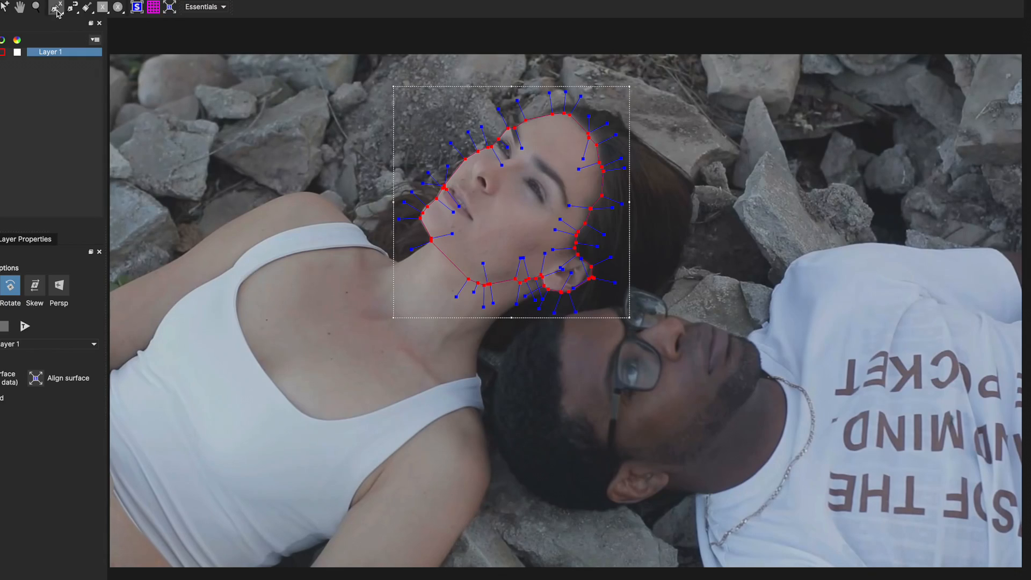
- Cut the woman's mouth out of the Layer 1 mask by adding a closed X-spline traced around her lips
{"action": "left_click", "coordinate": [56, 10]}
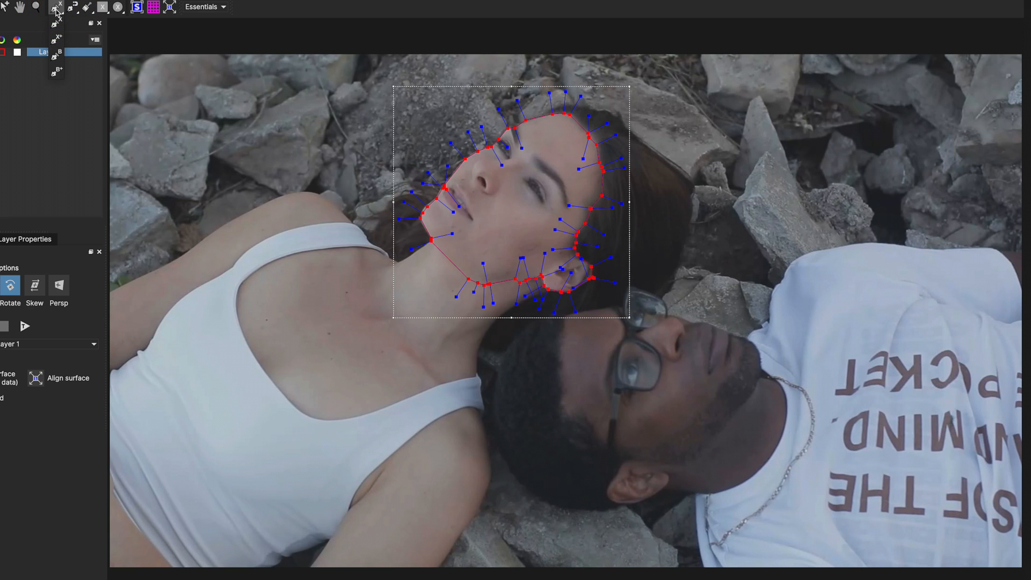
{"action": "left_click", "coordinate": [60, 41]}
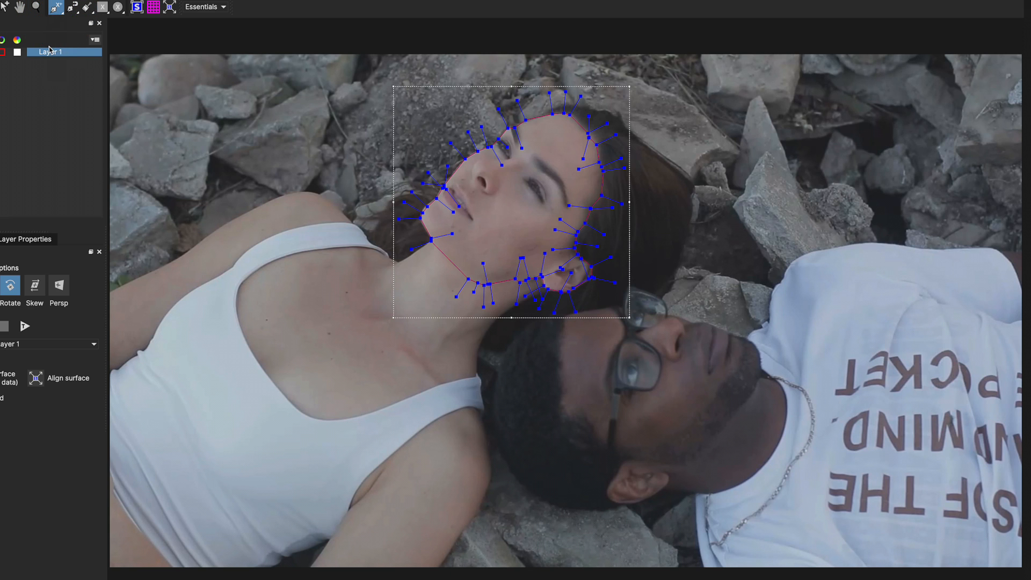
{"action": "left_click", "coordinate": [465, 196]}
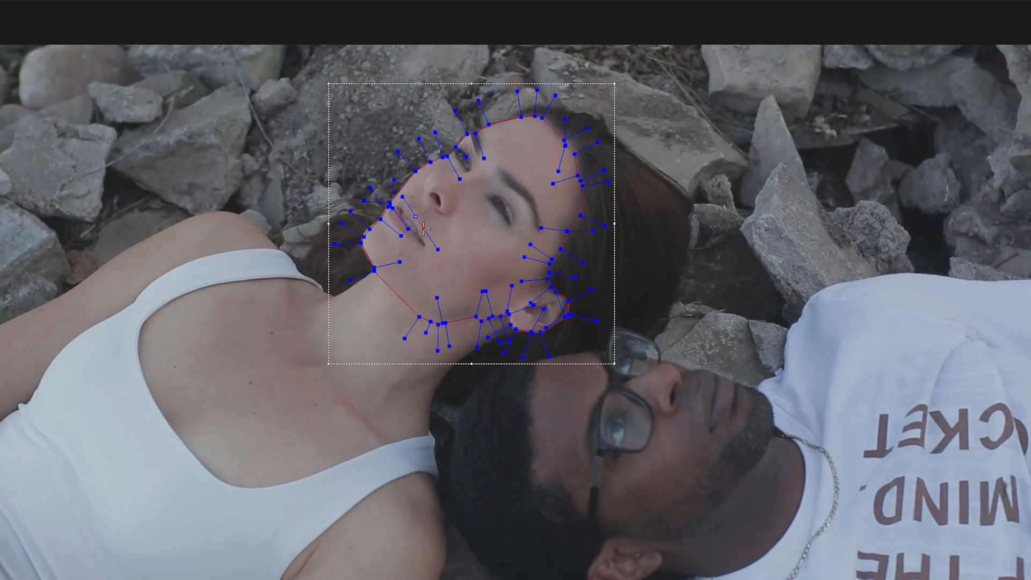
{"action": "left_click", "coordinate": [422, 231]}
{"action": "left_click", "coordinate": [423, 244]}
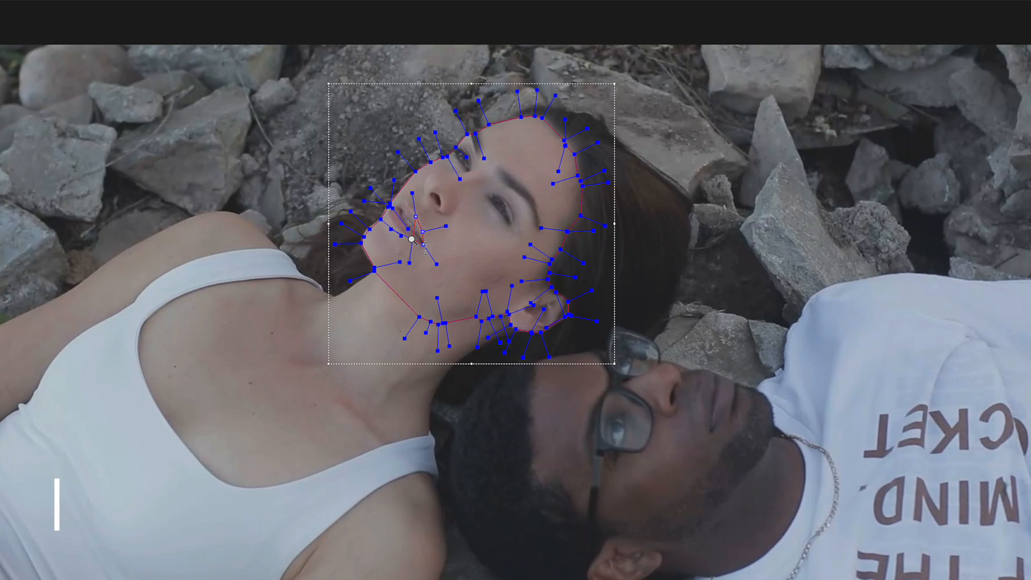
{"action": "left_click_drag", "start_coordinate": [411, 239], "coordinate": [417, 1]}
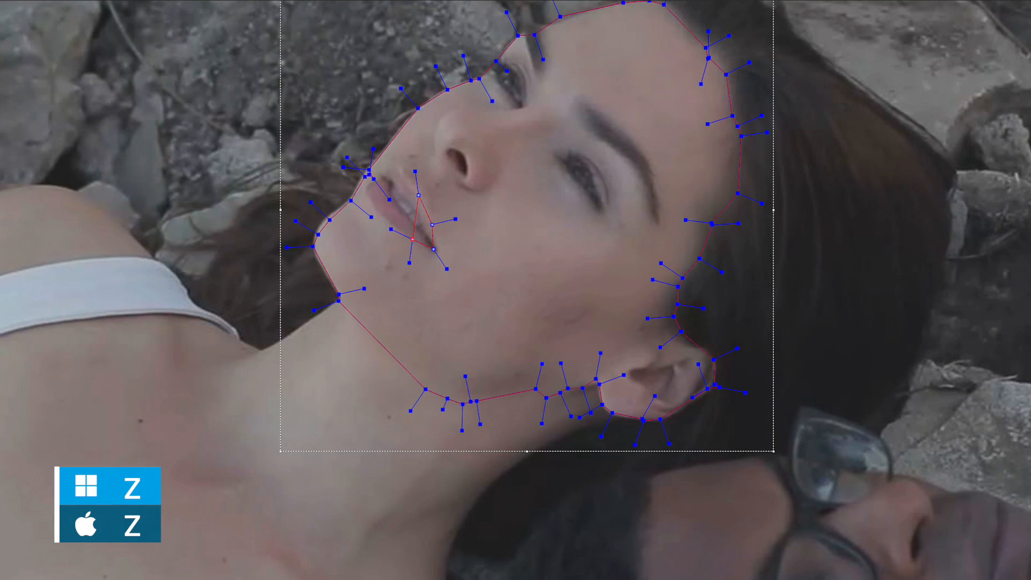
{"action": "left_click", "coordinate": [413, 239]}
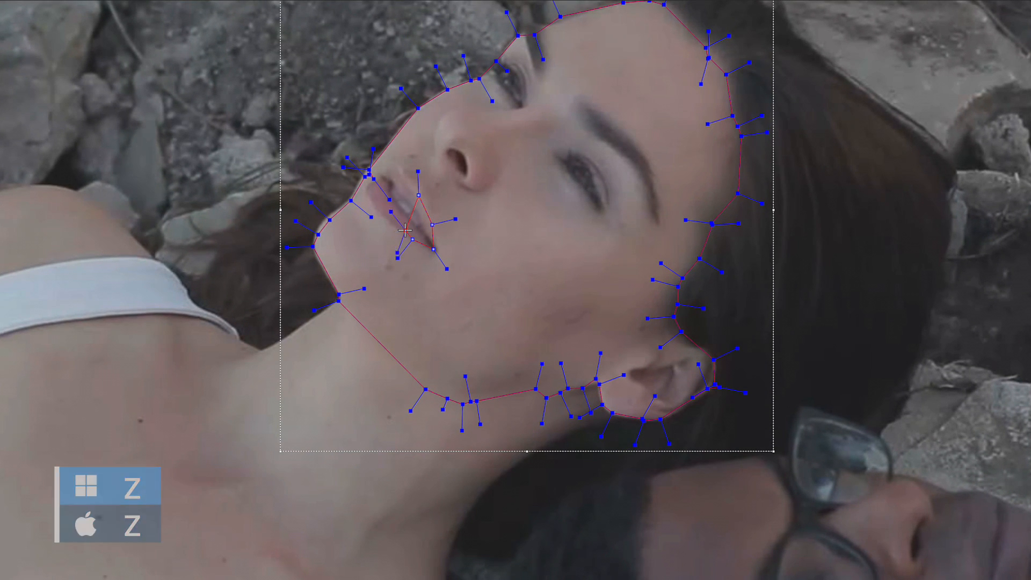
{"action": "left_click", "coordinate": [390, 219]}
{"action": "left_click", "coordinate": [375, 205]}
{"action": "left_click", "coordinate": [368, 189]}
{"action": "left_click", "coordinate": [371, 176]}
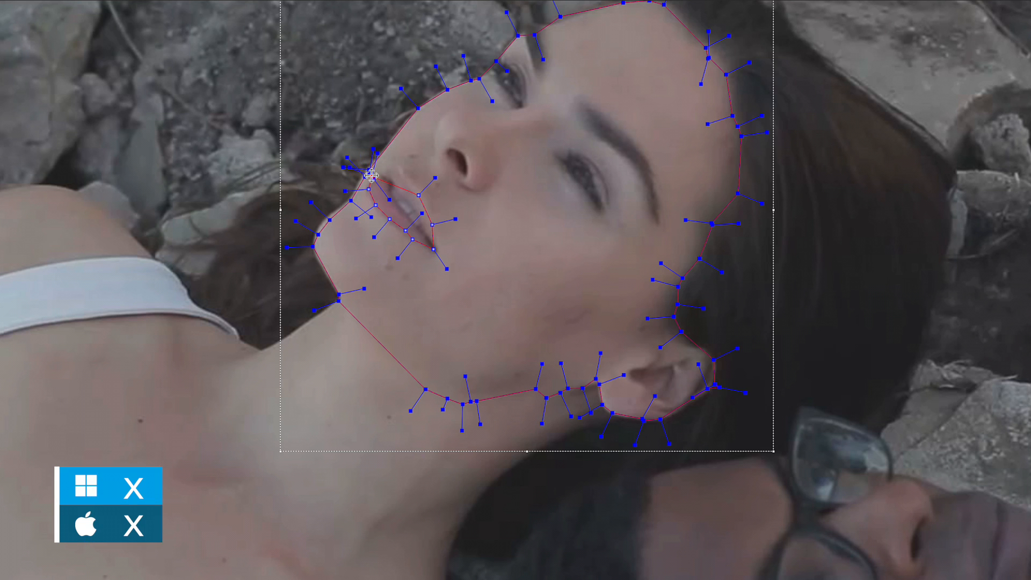
{"action": "left_click", "coordinate": [383, 166]}
{"action": "left_click_drag", "start_coordinate": [409, 183], "coordinate": [420, 195]}
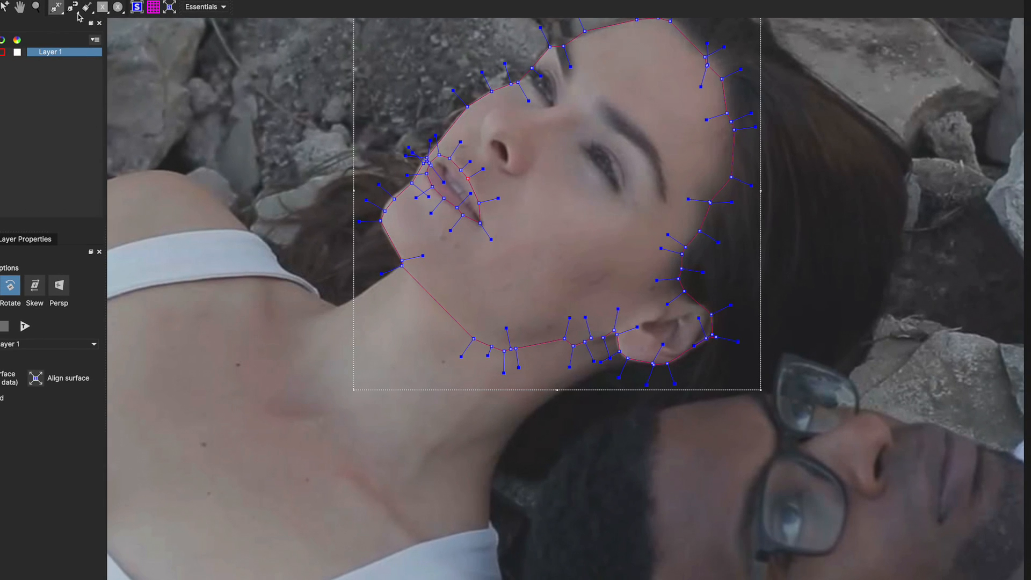
- Add a closed X-spline to Layer 1 around the woman's nearer eye to exclude it from the mask
{"action": "left_click", "coordinate": [56, 6]}
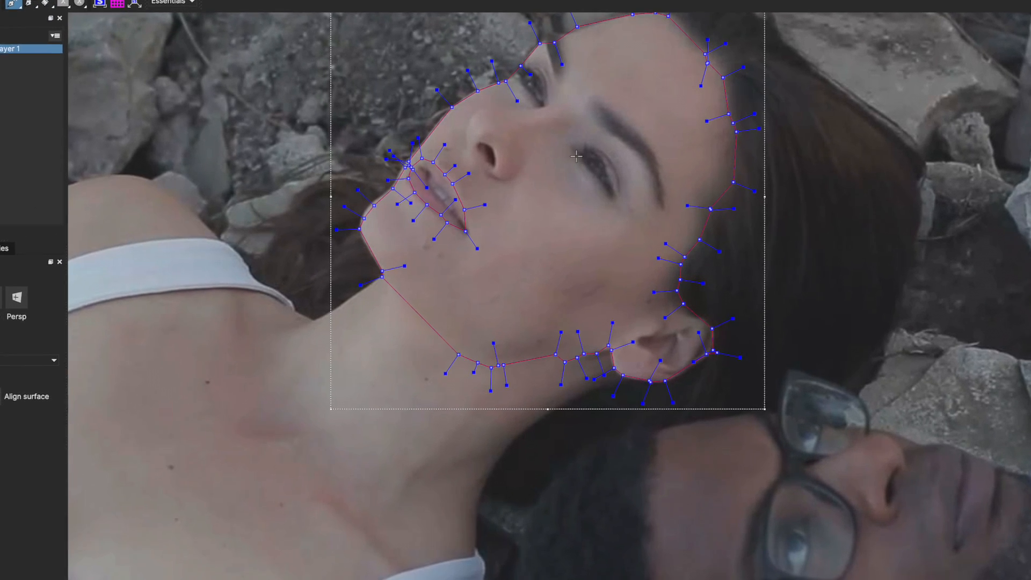
{"action": "left_click", "coordinate": [576, 159]}
{"action": "left_click", "coordinate": [598, 184]}
{"action": "left_click", "coordinate": [608, 201]}
{"action": "left_click", "coordinate": [616, 201]}
{"action": "left_click", "coordinate": [617, 191]}
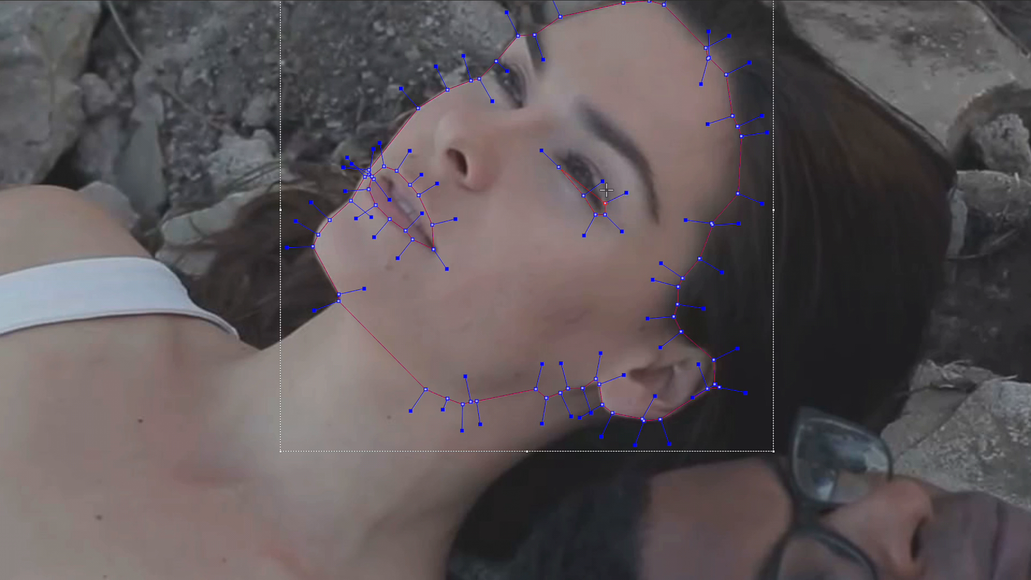
{"action": "left_click", "coordinate": [598, 166]}
{"action": "left_click", "coordinate": [583, 156]}
{"action": "left_click", "coordinate": [569, 151]}
{"action": "left_click", "coordinate": [555, 150]}
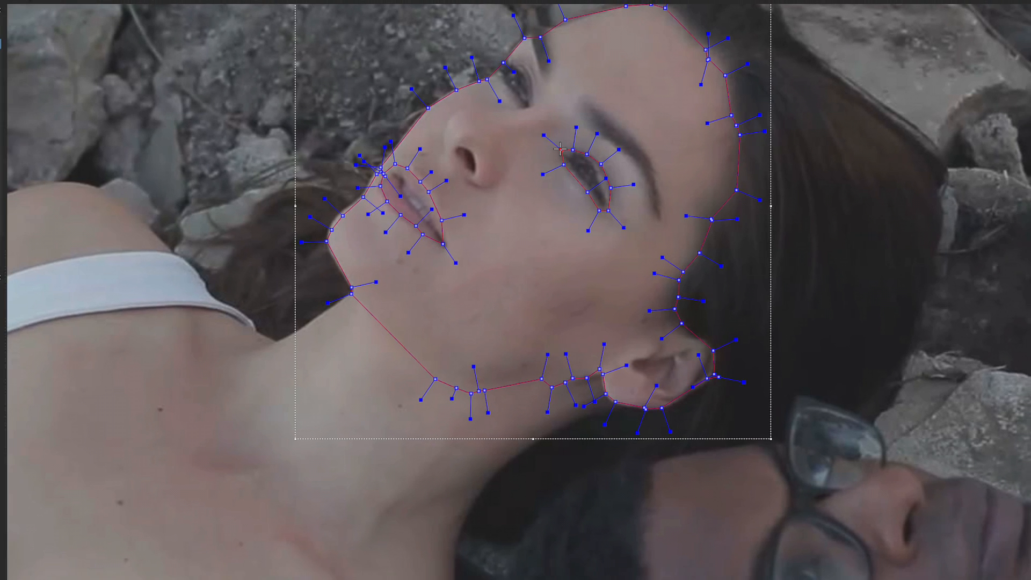
{"action": "right_click", "coordinate": [560, 149]}
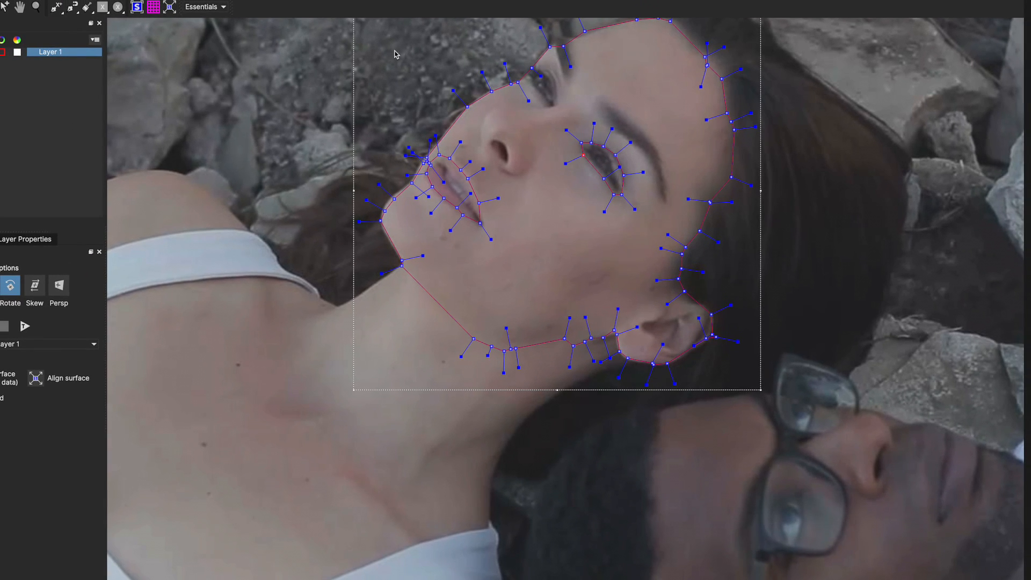
- Exclude the woman's far eye from Layer 1 with another closed X-spline, adjusting its points to the eye's outline
{"action": "left_click", "coordinate": [57, 7]}
{"action": "left_click", "coordinate": [560, 75]}
{"action": "left_click", "coordinate": [559, 88]}
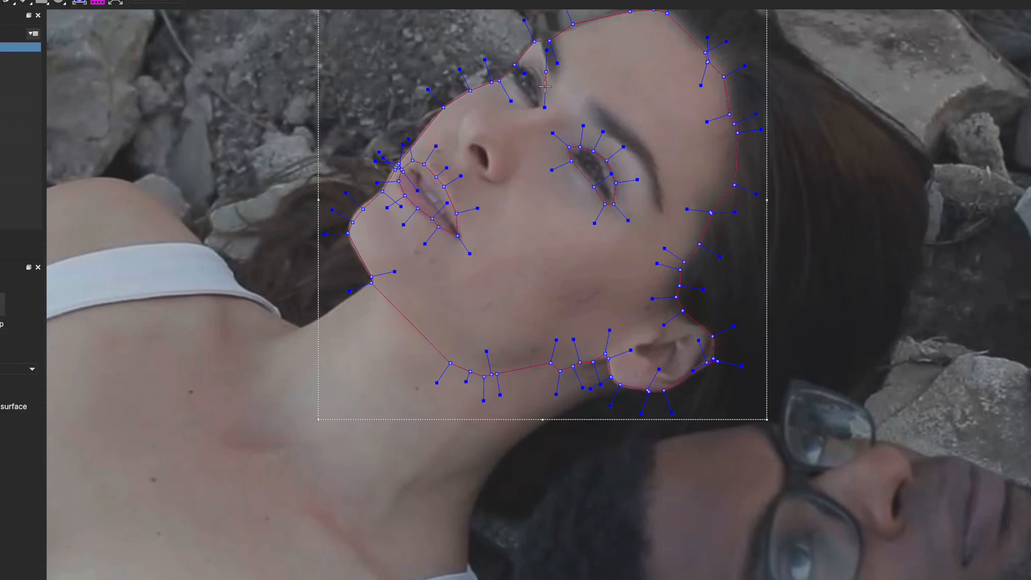
{"action": "left_click", "coordinate": [545, 92]}
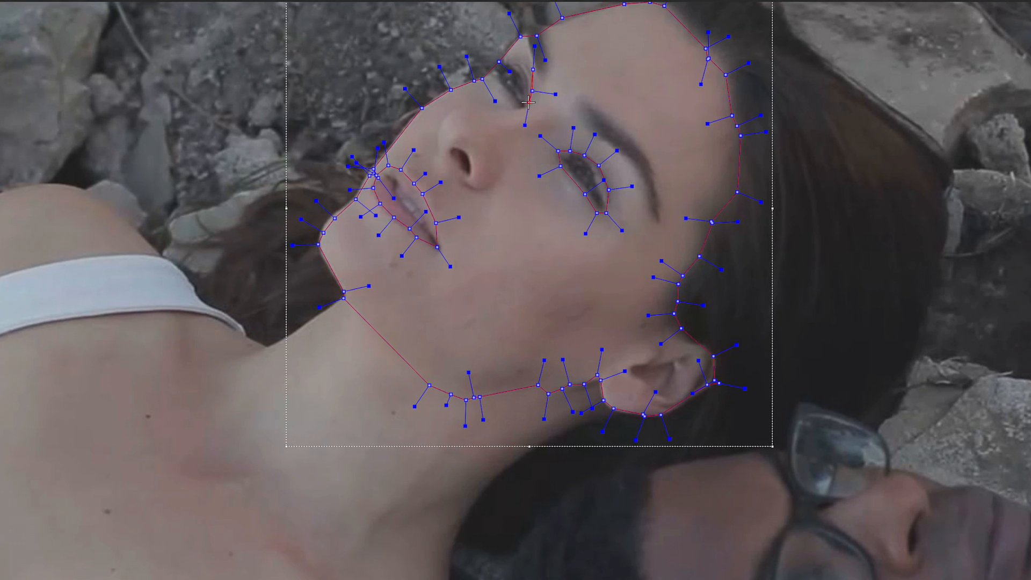
{"action": "left_click", "coordinate": [541, 103]}
{"action": "left_click", "coordinate": [531, 107]}
{"action": "left_click", "coordinate": [519, 97]}
{"action": "left_click", "coordinate": [494, 83]}
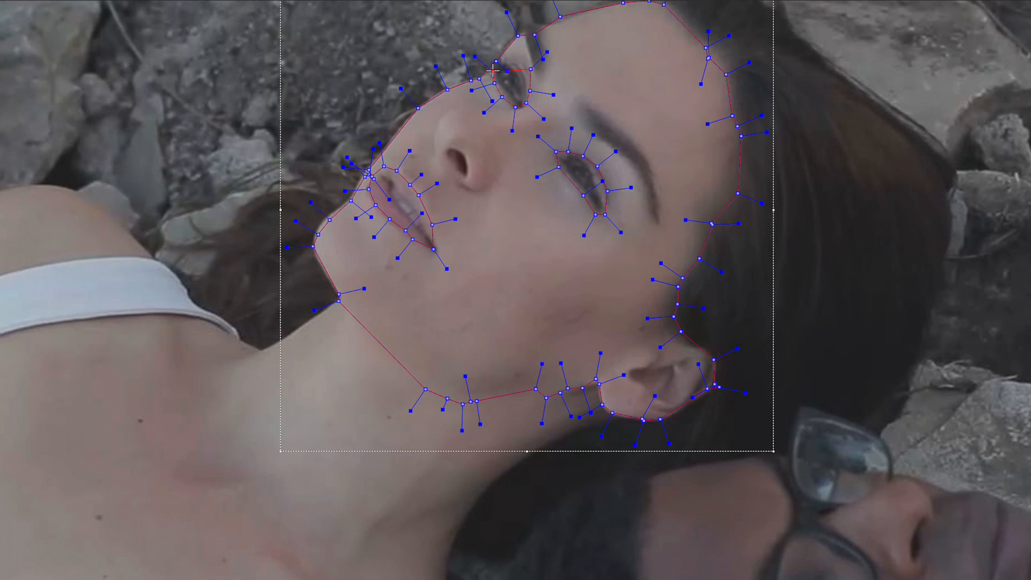
{"action": "left_click", "coordinate": [493, 72]}
{"action": "left_click", "coordinate": [503, 57]}
{"action": "left_click", "coordinate": [530, 70]}
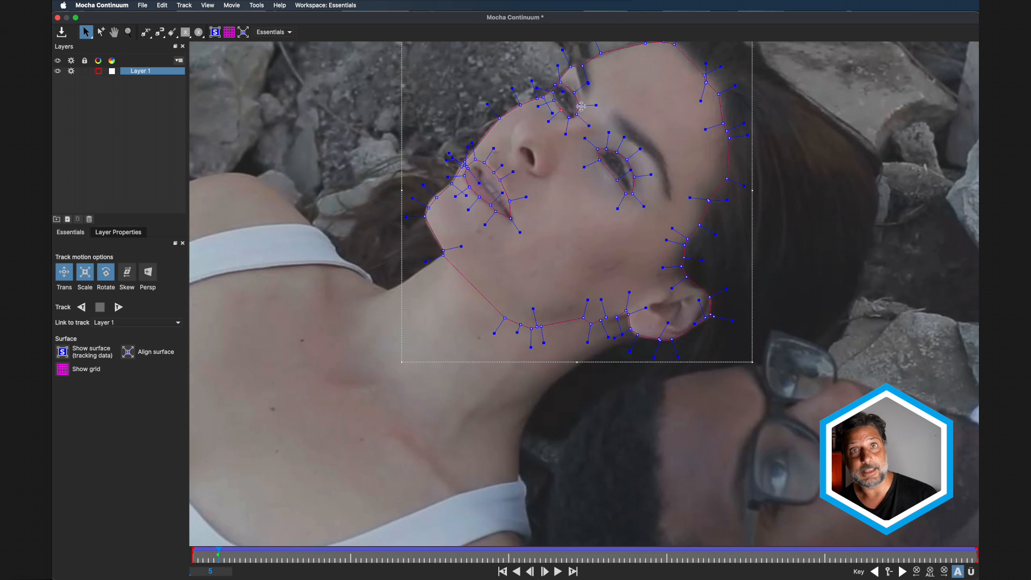
- Turn on the Mattes overlay and move the face spline's chin point to follow her chin more closely
{"action": "left_click", "coordinate": [206, 5]}
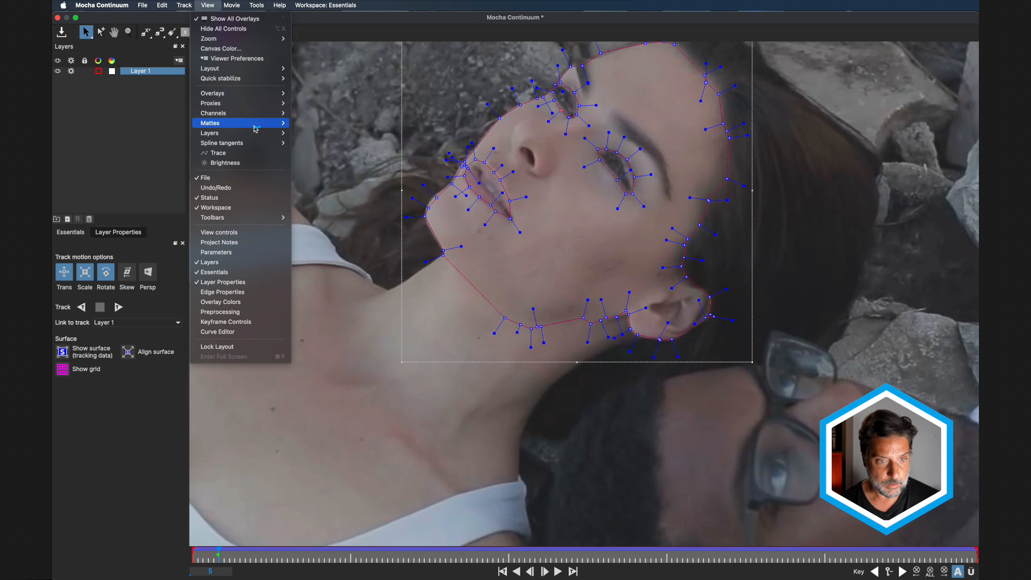
{"action": "mouse_move", "coordinate": [253, 123]}
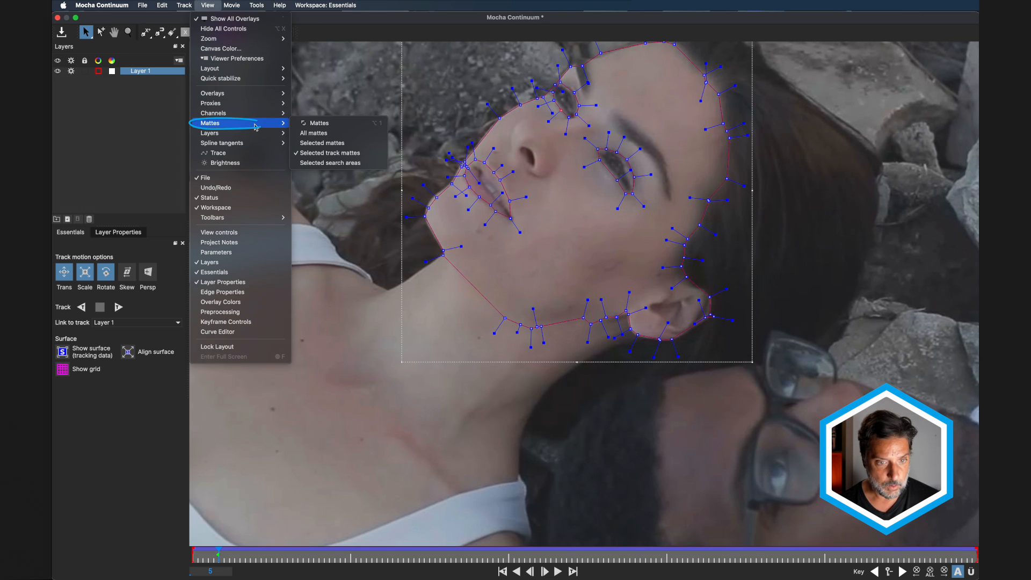
{"action": "left_click", "coordinate": [324, 125]}
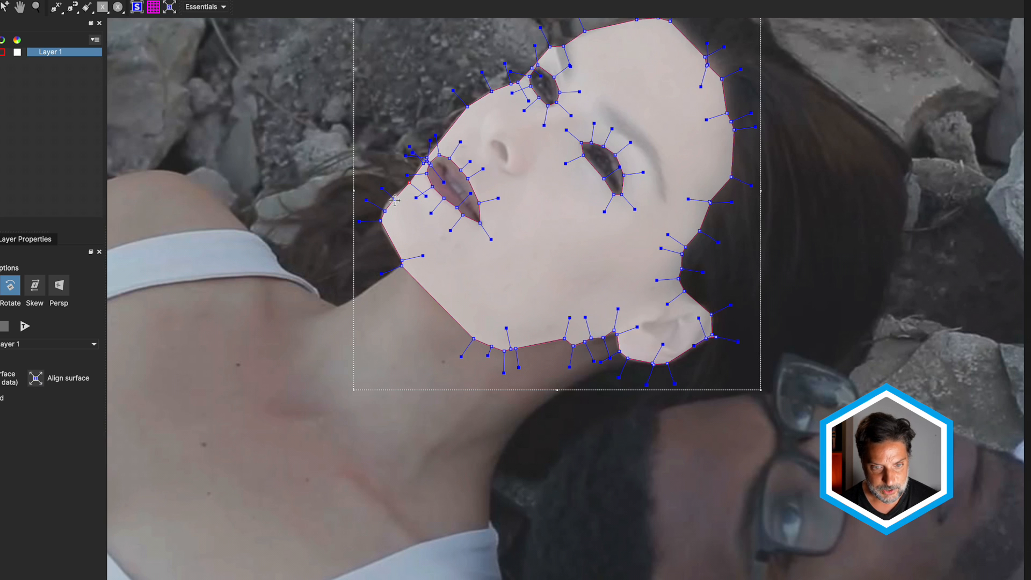
{"action": "left_click_drag", "start_coordinate": [394, 199], "coordinate": [383, 211]}
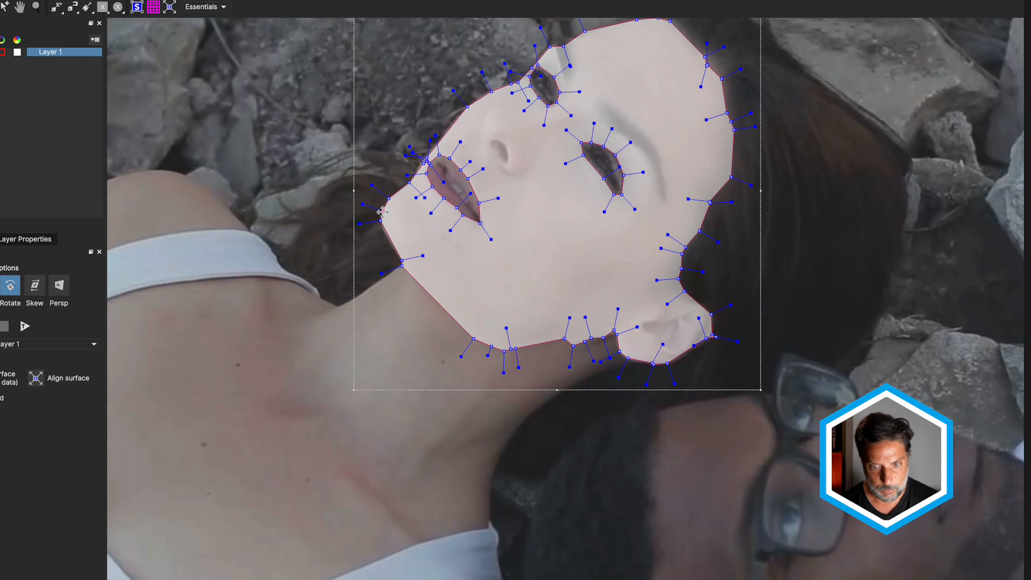
- Play back the tracked matte, and close Mocha with the project changes saved to return to Media Composer
{"action": "key", "text": "space"}
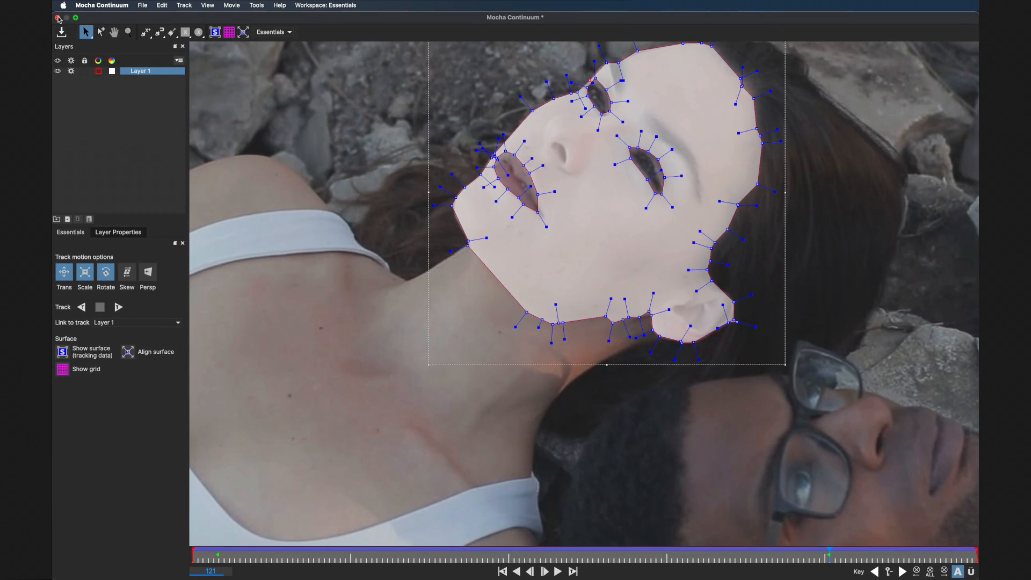
{"action": "left_click", "coordinate": [57, 18]}
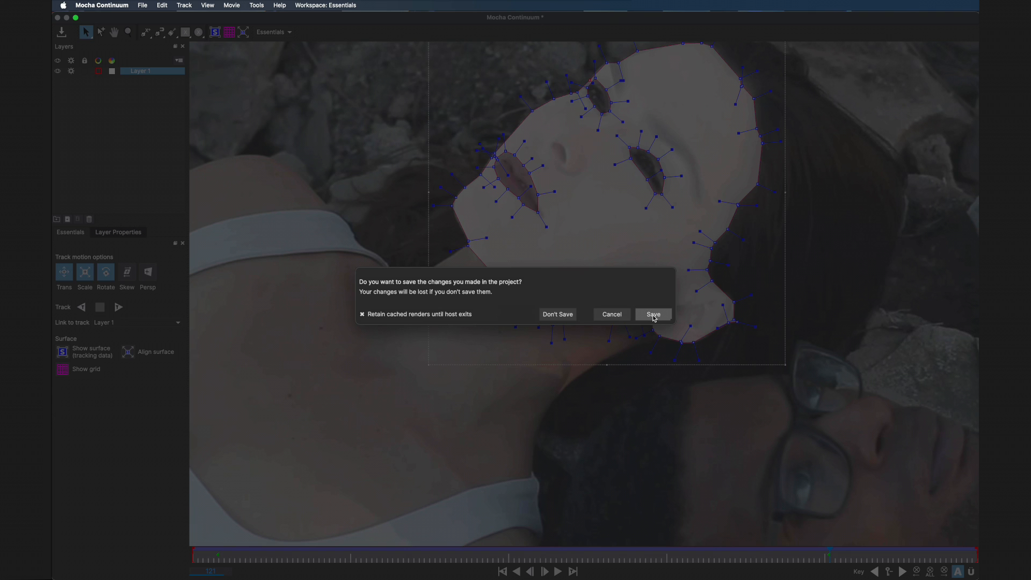
{"action": "left_click", "coordinate": [654, 315]}
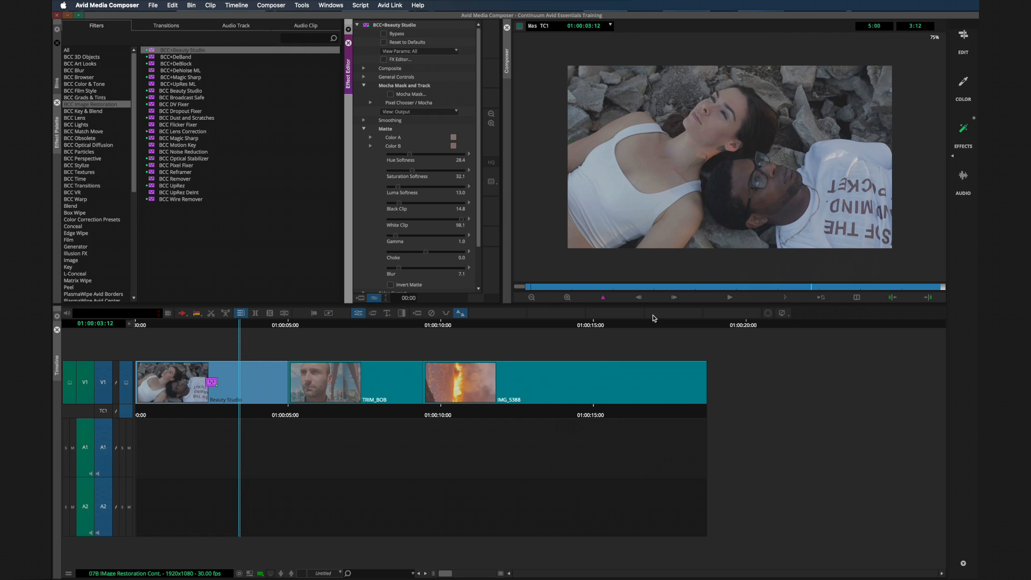
- Enlarge the woman's face in the Composer view and compare the skin with Beauty Studio bypassed and active
{"action": "left_click", "coordinate": [566, 297]}
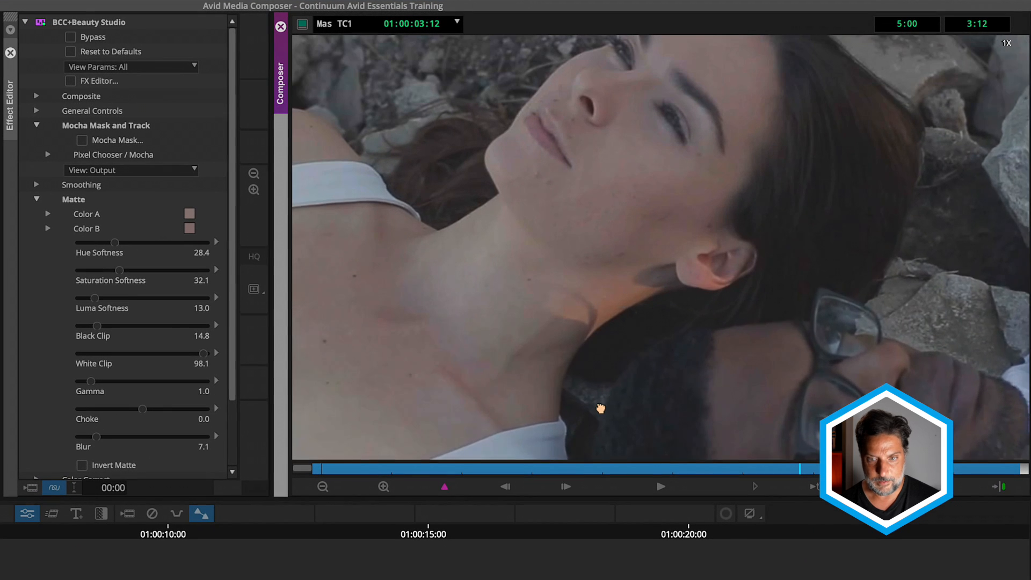
{"action": "left_click_drag", "start_coordinate": [601, 408], "coordinate": [600, 406]}
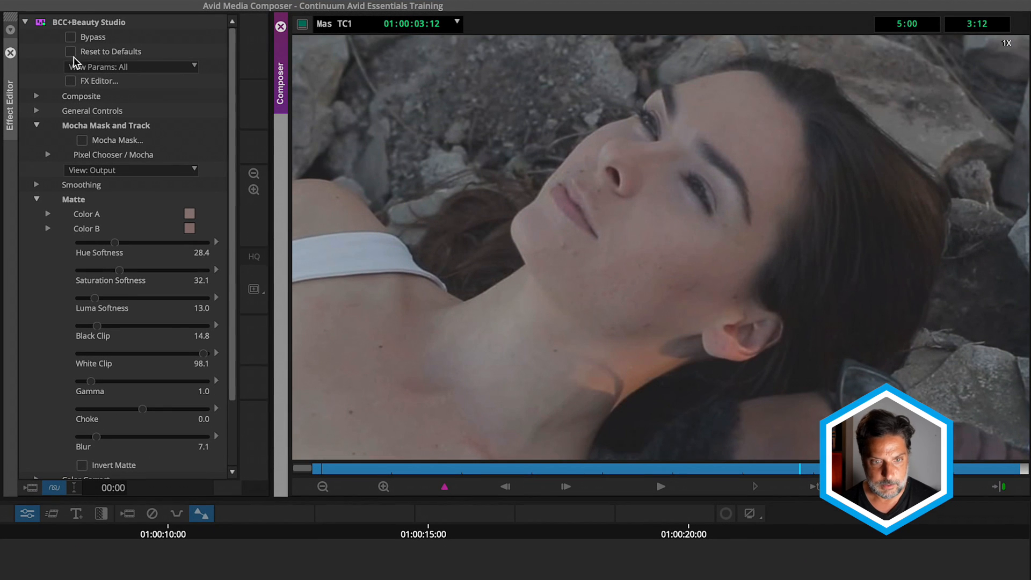
{"action": "left_click", "coordinate": [71, 37]}
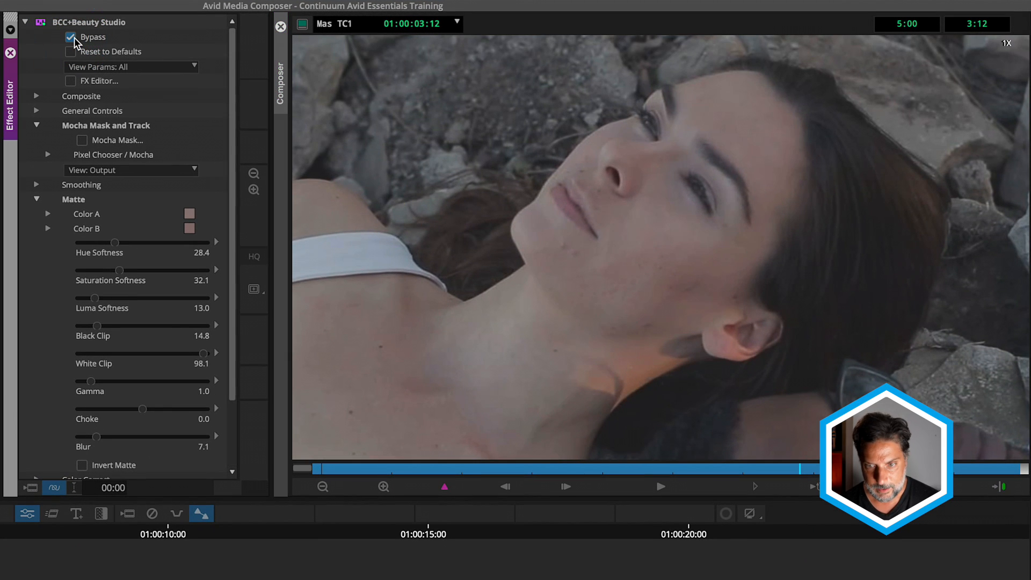
{"action": "left_click", "coordinate": [72, 38]}
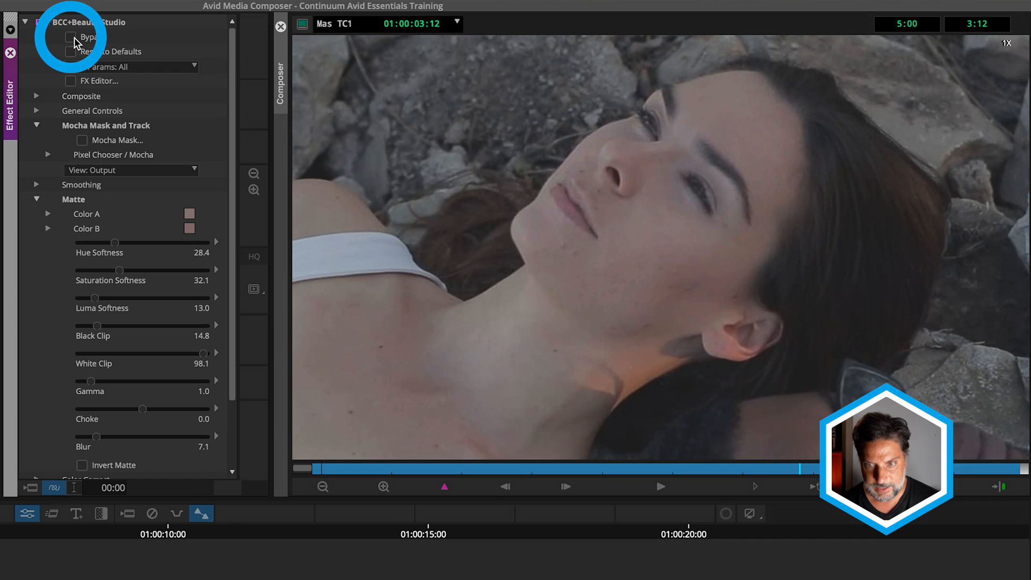
{"action": "left_click", "coordinate": [71, 38]}
{"action": "left_click", "coordinate": [72, 38]}
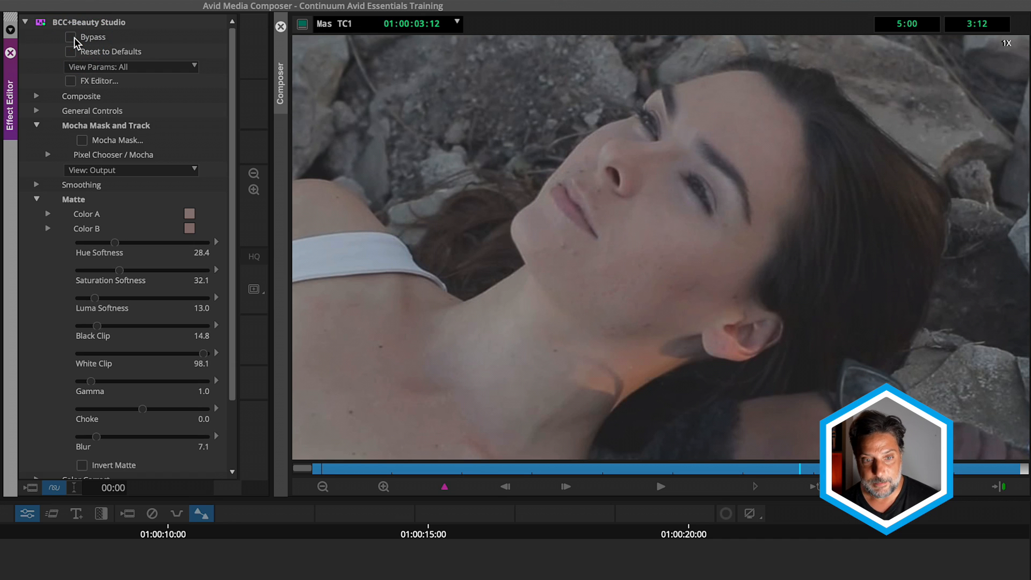
- Set the Mocha mask's Mask Feather to 14 while viewing the mask, and return to the normal output view
{"action": "left_click", "coordinate": [48, 156]}
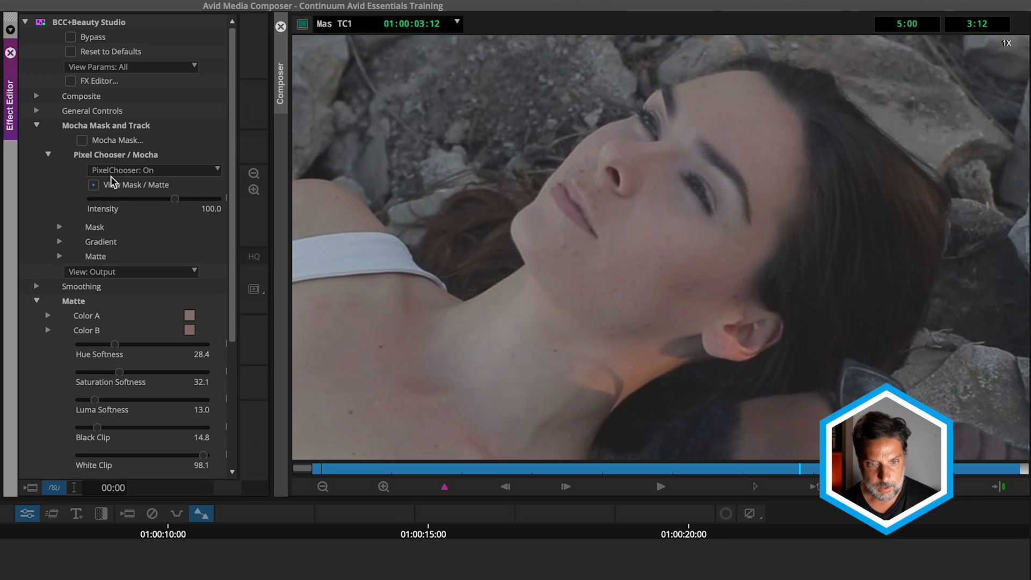
{"action": "left_click", "coordinate": [94, 185]}
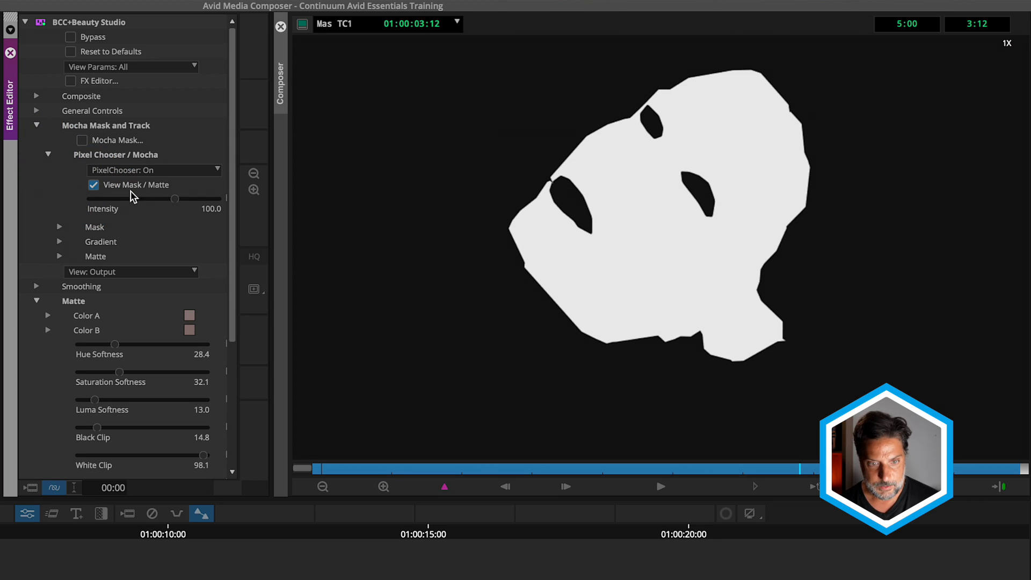
{"action": "left_click", "coordinate": [59, 227]}
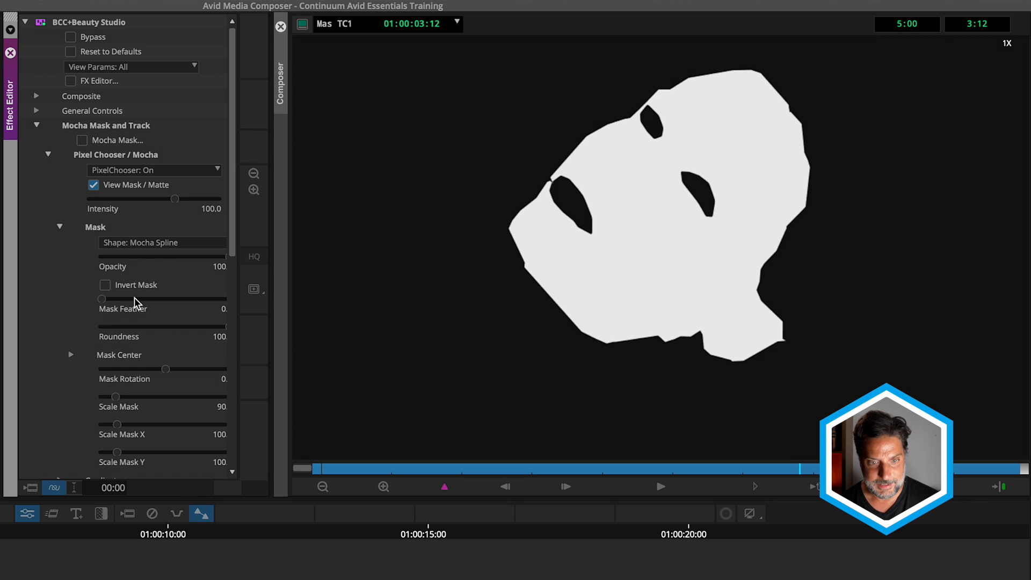
{"action": "mouse_move", "coordinate": [103, 304]}
{"action": "left_mouse_down"}
{"action": "mouse_move", "coordinate": [115, 303]}
{"action": "mouse_move", "coordinate": [106, 303]}
{"action": "left_mouse_up"}
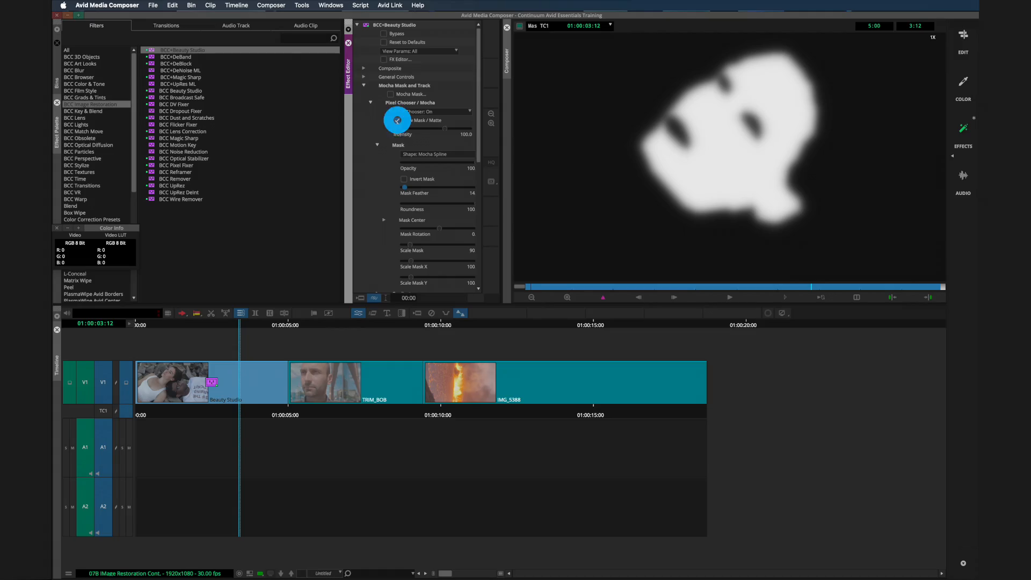
{"action": "left_click", "coordinate": [397, 122]}
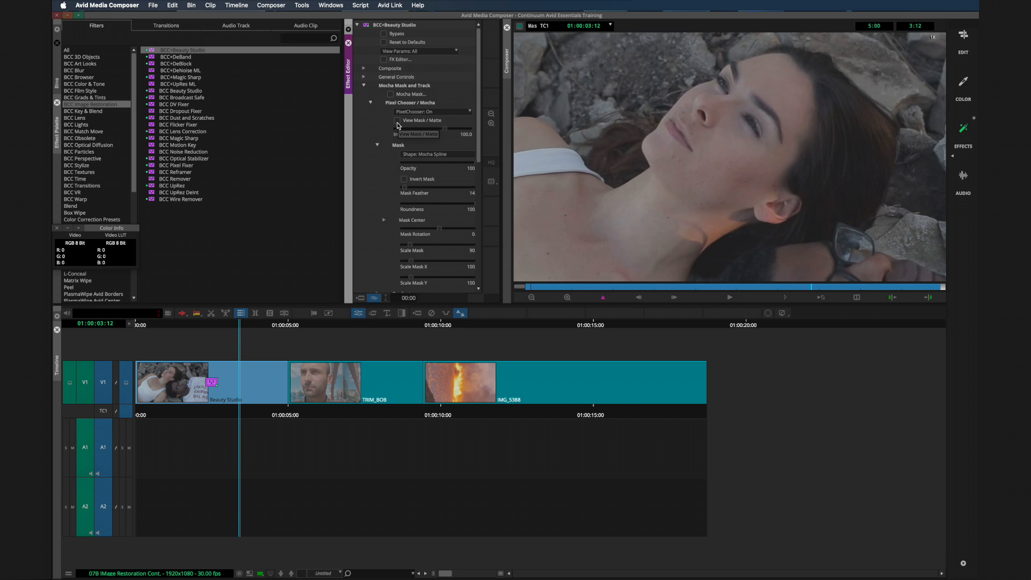
- Compare the feathered result with the effect bypassed and active, and collapse the Mask parameters
{"action": "left_click", "coordinate": [384, 34]}
{"action": "left_click", "coordinate": [384, 33]}
{"action": "left_click", "coordinate": [377, 145]}
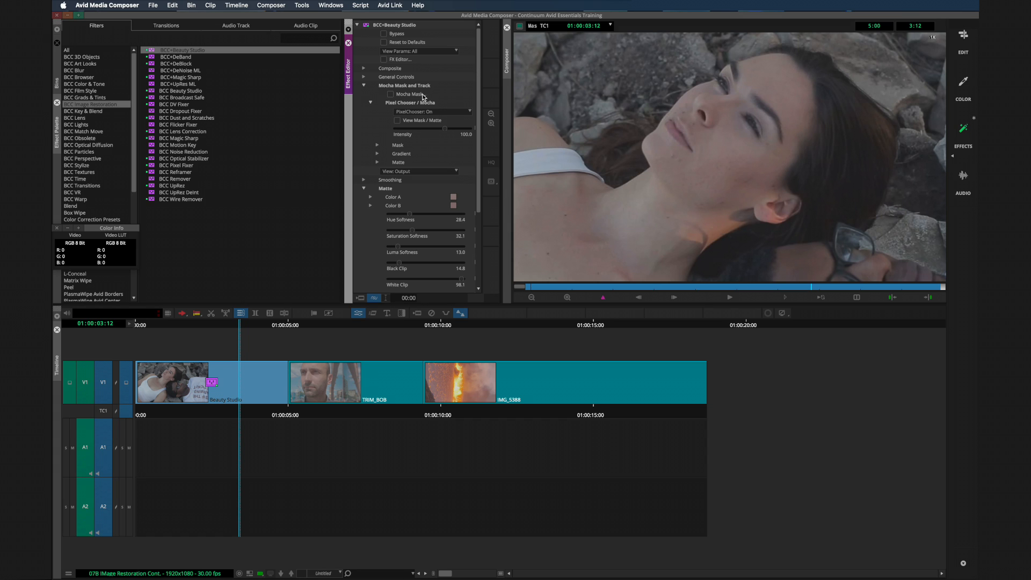
- Reopen the Beauty Studio effect's mask in Mocha and rename the woman's face layer as Face
{"action": "left_click", "coordinate": [390, 94]}
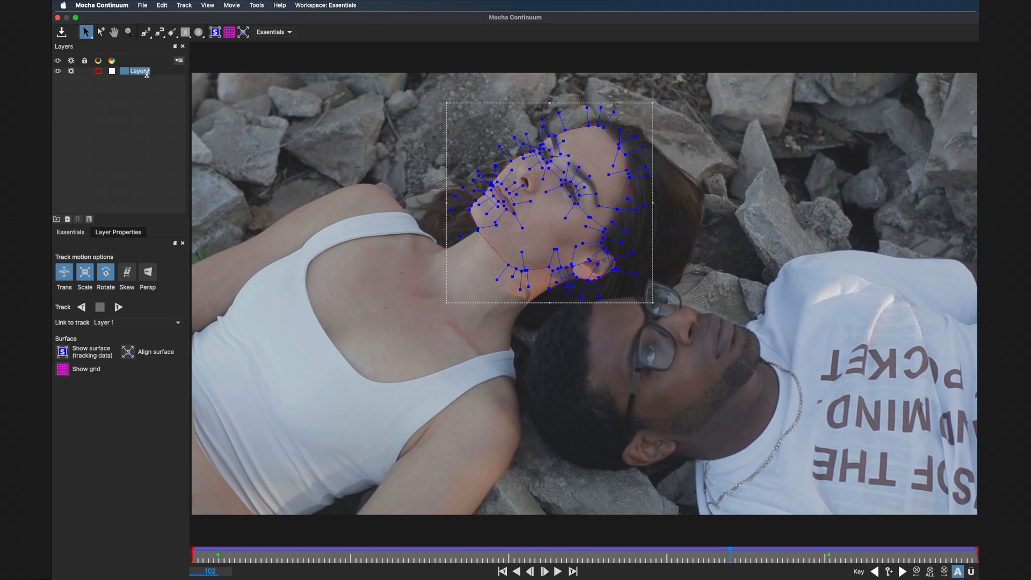
{"action": "double_click", "coordinate": [147, 73]}
{"action": "type", "text": "Face"}
{"action": "key", "text": "Return"}
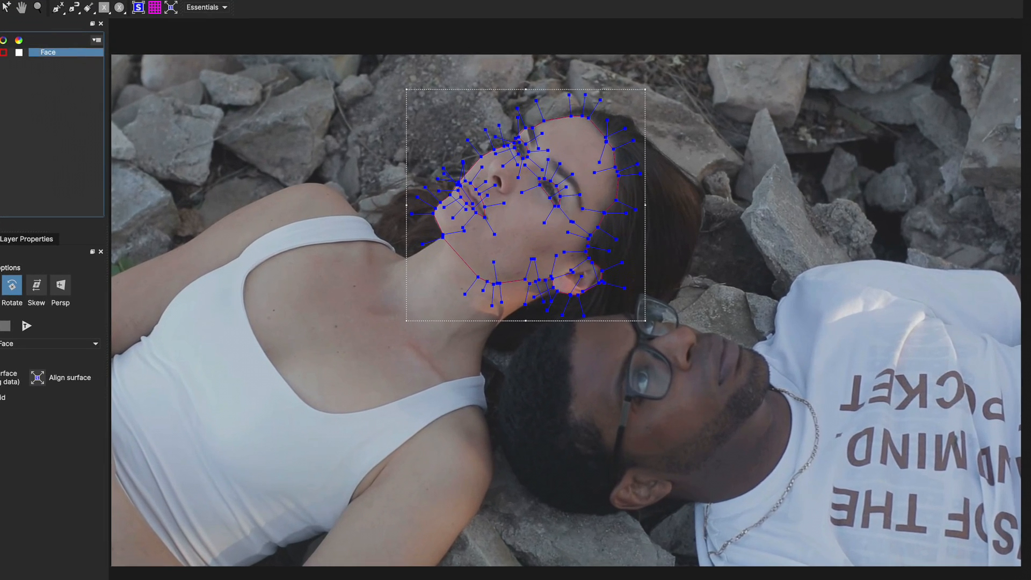
- Draw a closed X-spline around the woman's neck and upper chest, following the top's neckline and overlapping the jaw edge of the face mask
{"action": "left_click", "coordinate": [58, 8]}
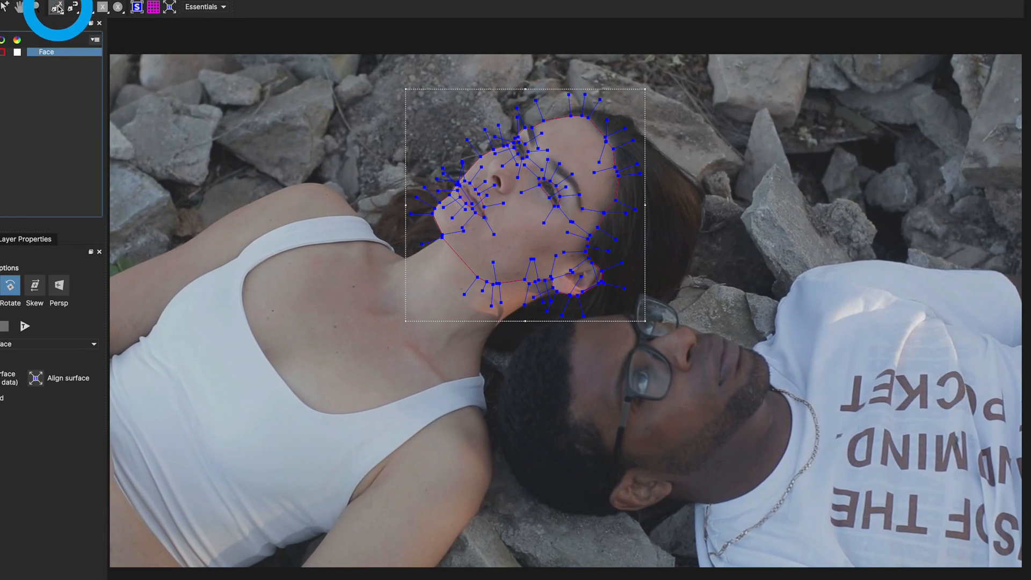
{"action": "left_click", "coordinate": [313, 167]}
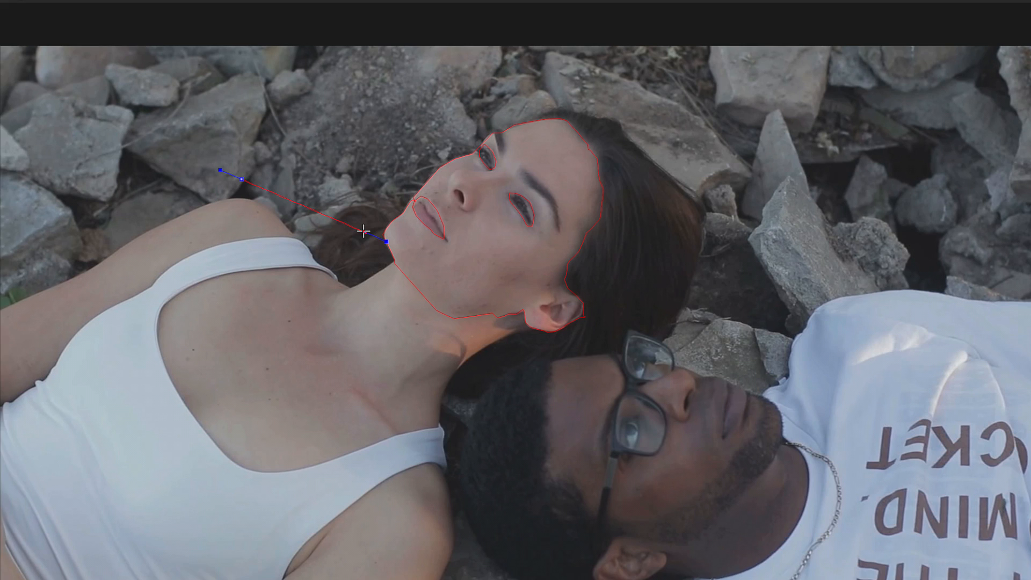
{"action": "key", "text": "super+z"}
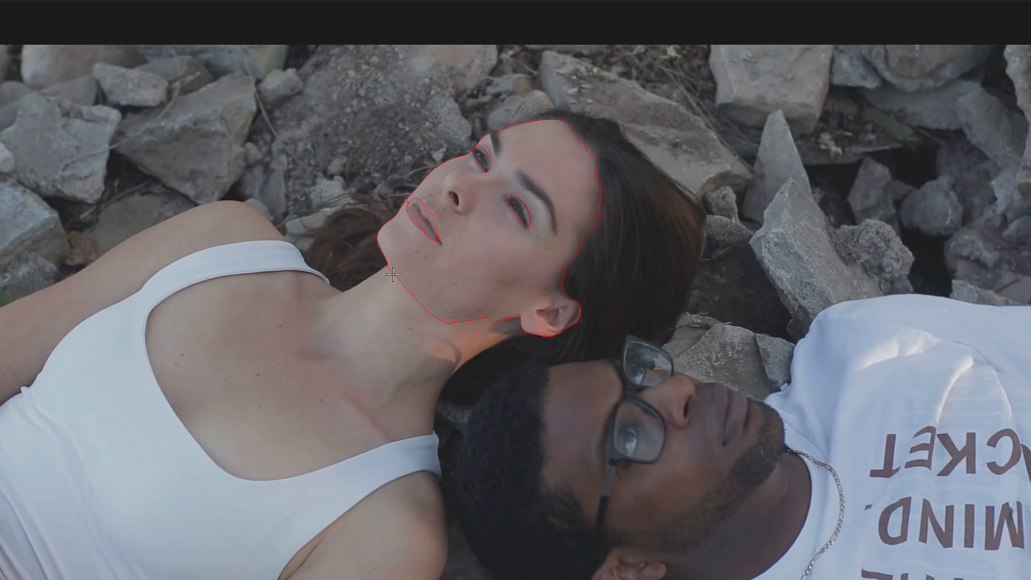
{"action": "left_click", "coordinate": [418, 250]}
{"action": "left_click", "coordinate": [394, 262]}
{"action": "left_click", "coordinate": [344, 292]}
{"action": "left_click", "coordinate": [329, 284]}
{"action": "left_click", "coordinate": [284, 274]}
{"action": "left_click", "coordinate": [224, 279]}
{"action": "left_click", "coordinate": [185, 290]}
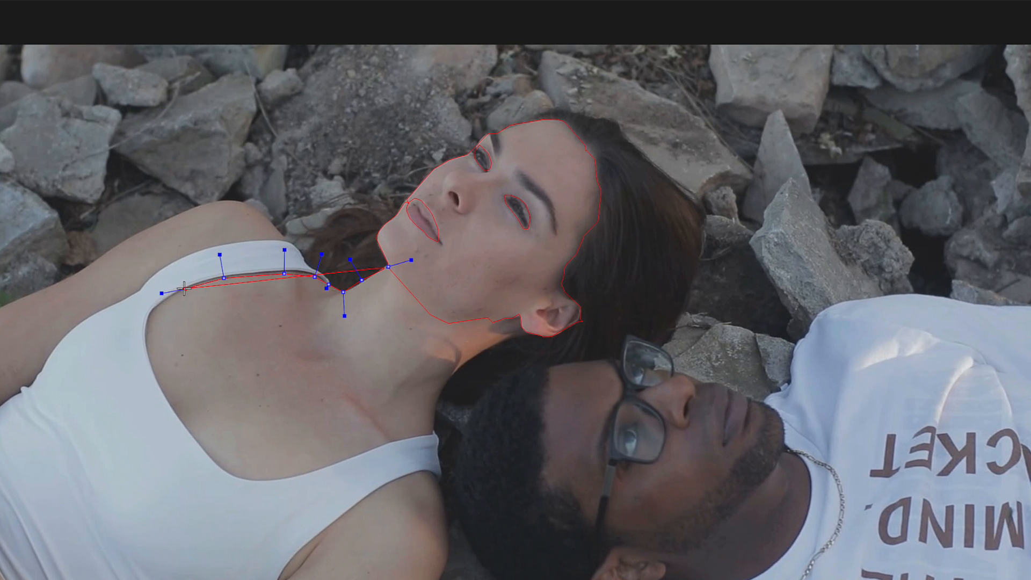
{"action": "left_click", "coordinate": [156, 307]}
{"action": "left_click", "coordinate": [144, 328]}
{"action": "left_click", "coordinate": [154, 372]}
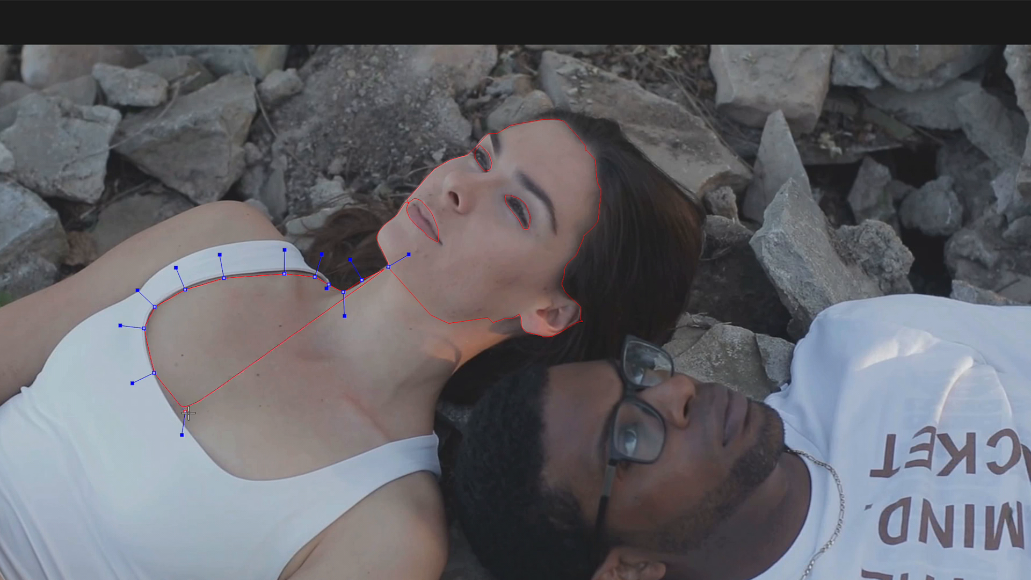
{"action": "left_click", "coordinate": [197, 446]}
{"action": "left_click", "coordinate": [246, 483]}
{"action": "left_click", "coordinate": [296, 476]}
{"action": "left_click", "coordinate": [360, 454]}
{"action": "left_click", "coordinate": [432, 431]}
{"action": "left_click", "coordinate": [439, 431]}
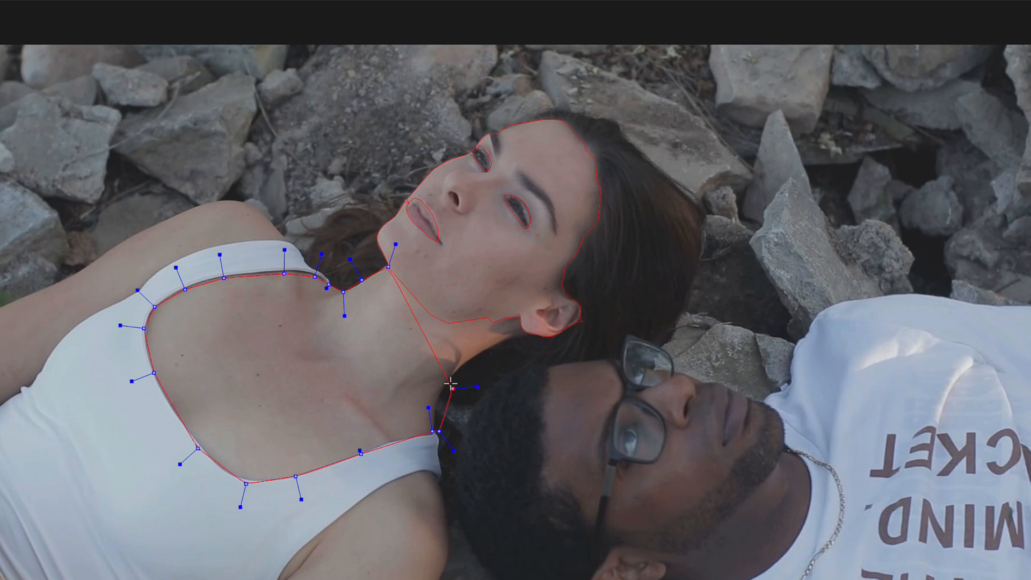
{"action": "left_click", "coordinate": [439, 393]}
{"action": "left_click", "coordinate": [465, 361]}
{"action": "left_click", "coordinate": [525, 330]}
{"action": "left_click", "coordinate": [532, 325]}
{"action": "left_click", "coordinate": [520, 302]}
{"action": "left_click", "coordinate": [458, 310]}
{"action": "left_click", "coordinate": [388, 267]}
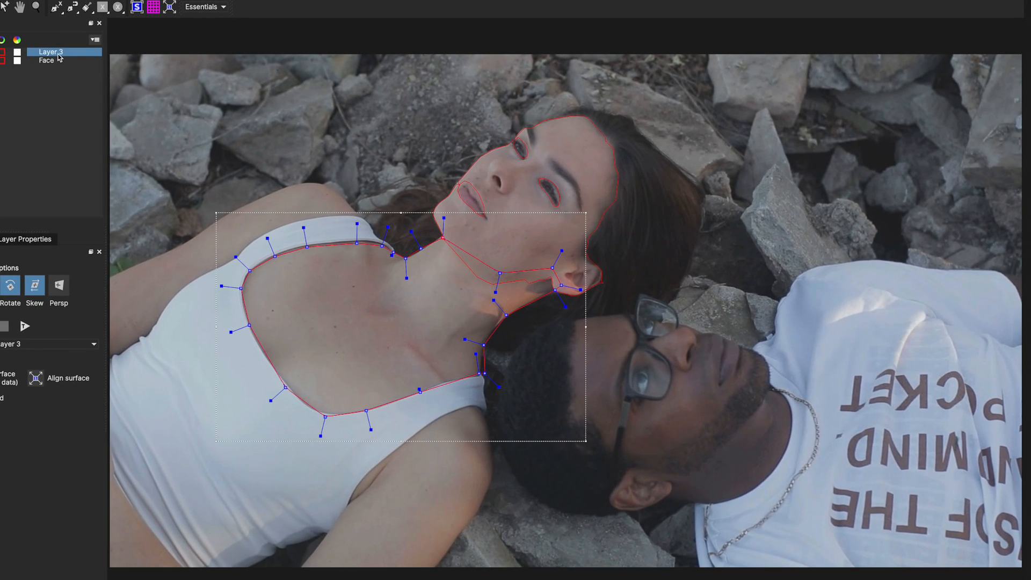
- Rename the new spline layer as Neck and link it to the Face track
{"action": "double_click", "coordinate": [56, 52]}
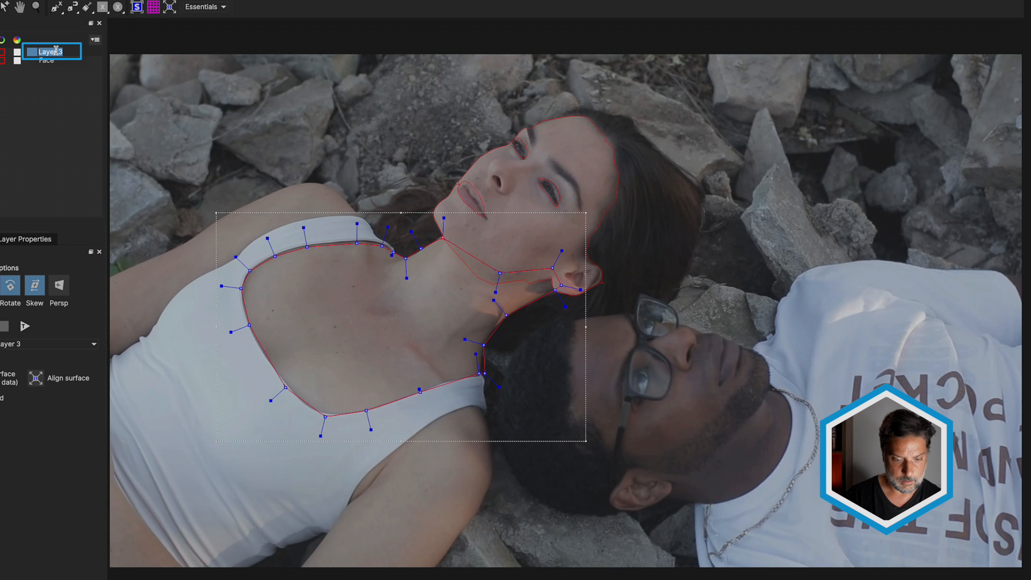
{"action": "type", "text": "Neck"}
{"action": "key", "text": "Return"}
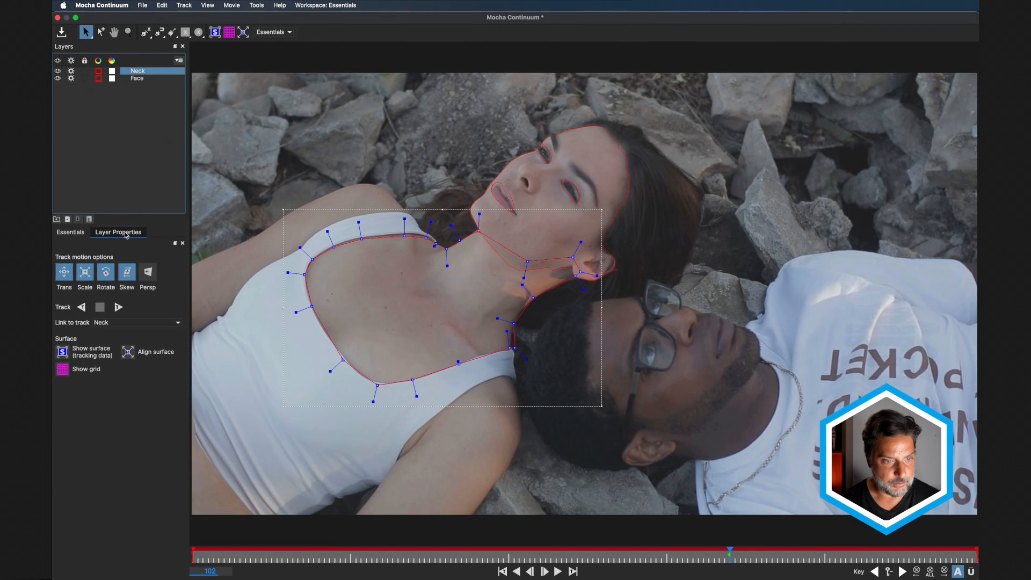
{"action": "left_click", "coordinate": [89, 236]}
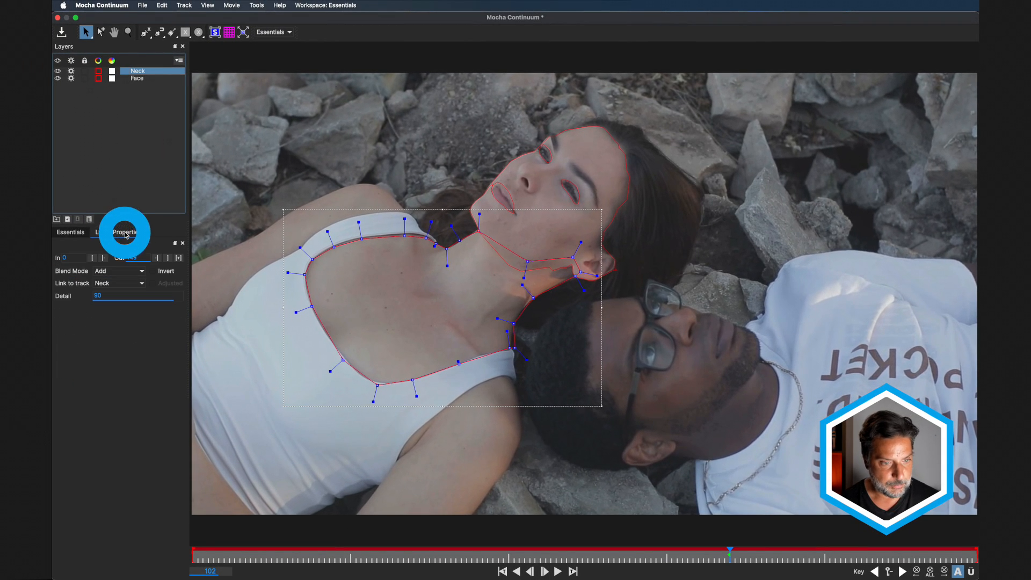
{"action": "left_click", "coordinate": [135, 283]}
{"action": "left_click", "coordinate": [121, 307]}
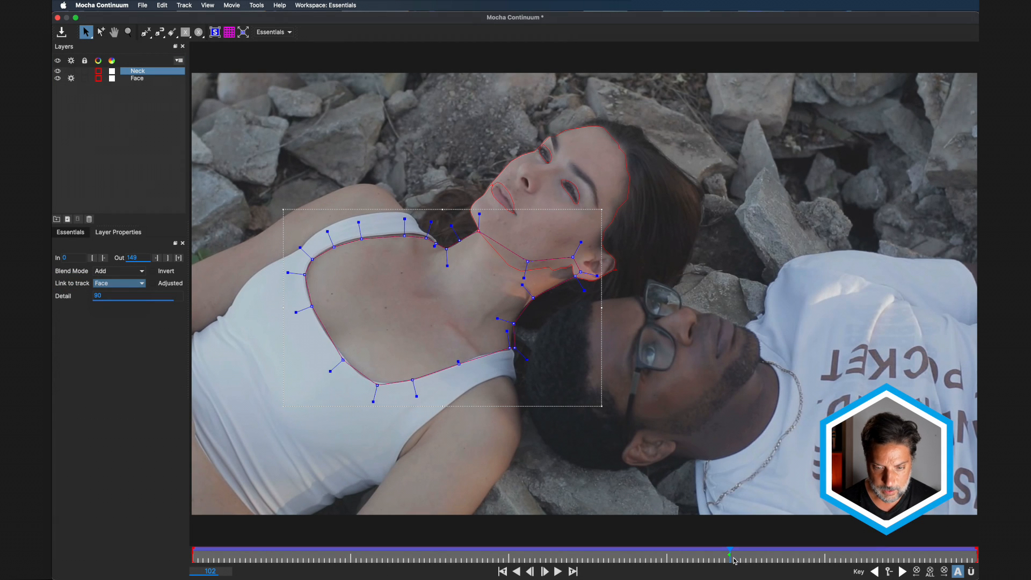
- Correct the Neck spline's points along the neckline at frames 53 and 0, and close Mocha with the changes saved
{"action": "left_click", "coordinate": [469, 560]}
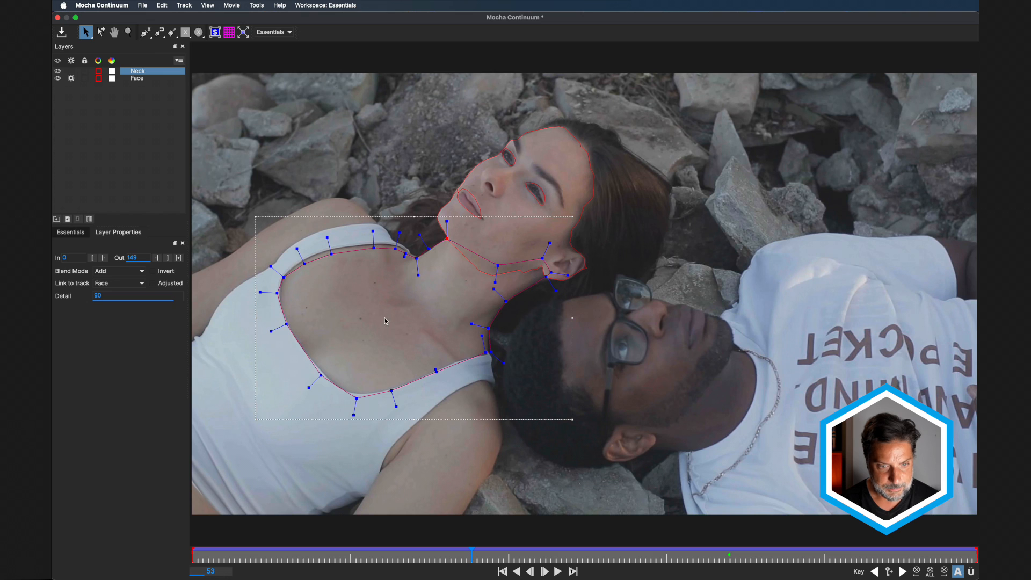
{"action": "left_click_drag", "start_coordinate": [303, 259], "coordinate": [303, 254]}
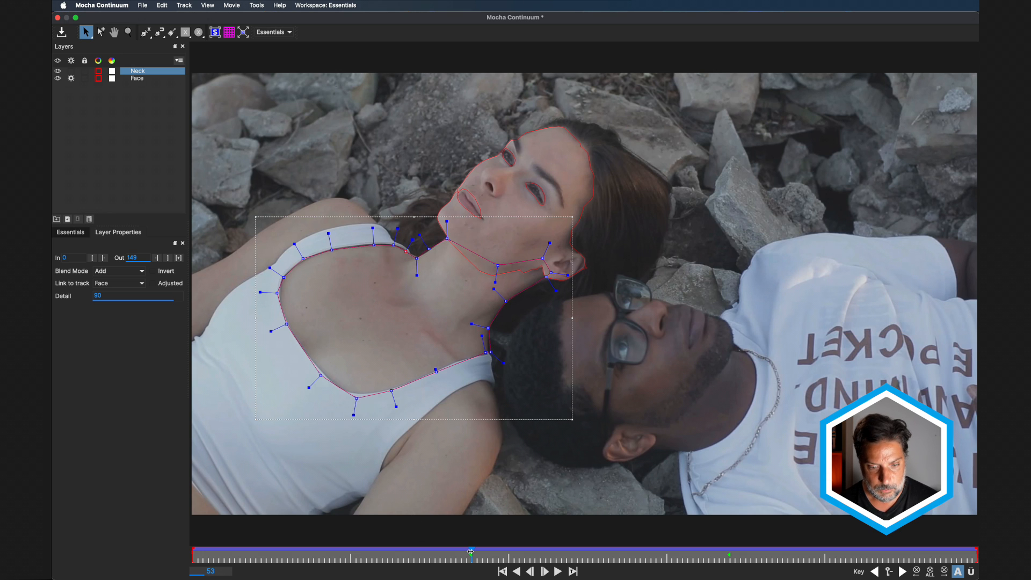
{"action": "left_click_drag", "start_coordinate": [433, 552], "coordinate": [168, 528]}
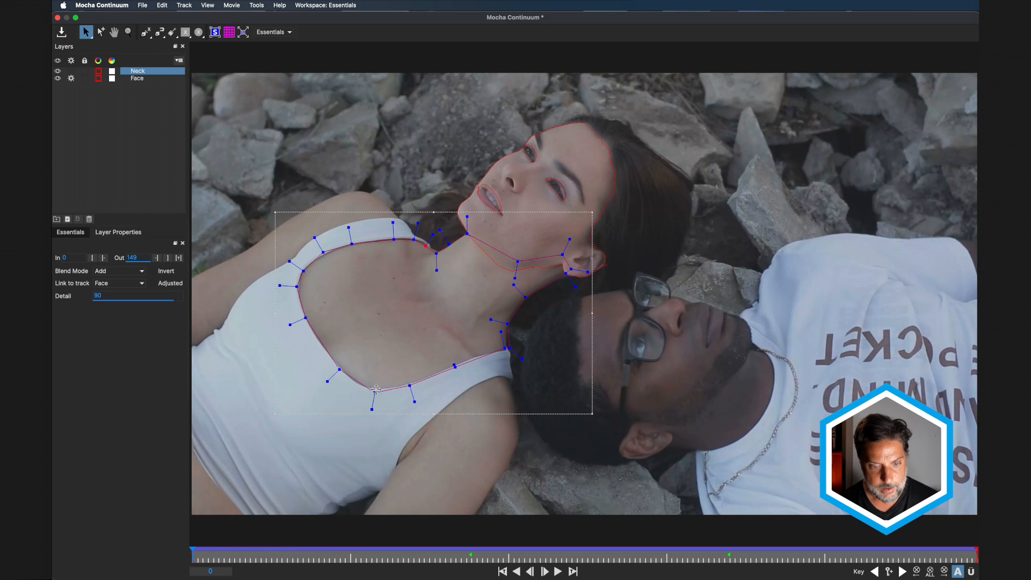
{"action": "left_click_drag", "start_coordinate": [376, 389], "coordinate": [376, 385]}
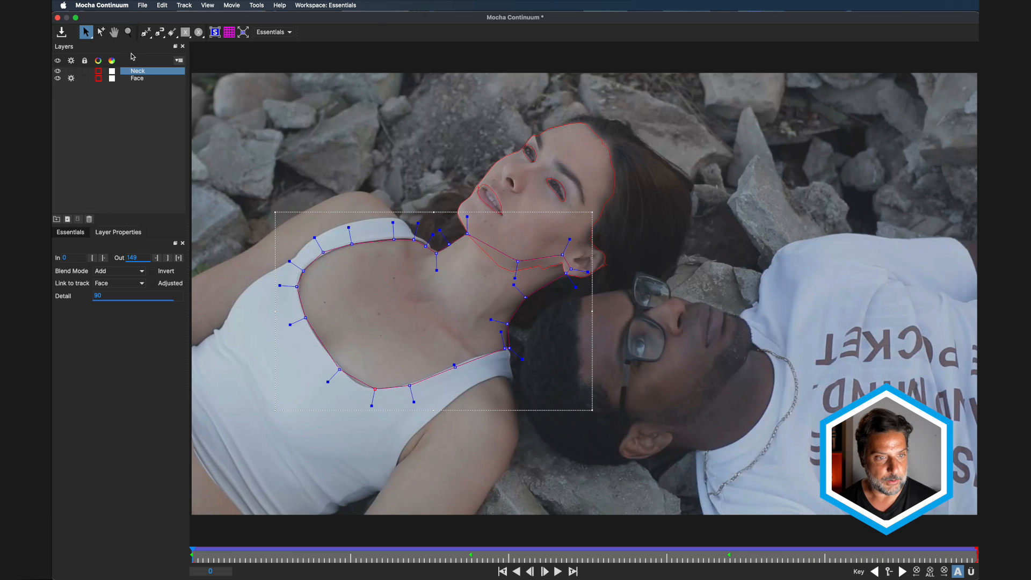
{"action": "left_click", "coordinate": [58, 18]}
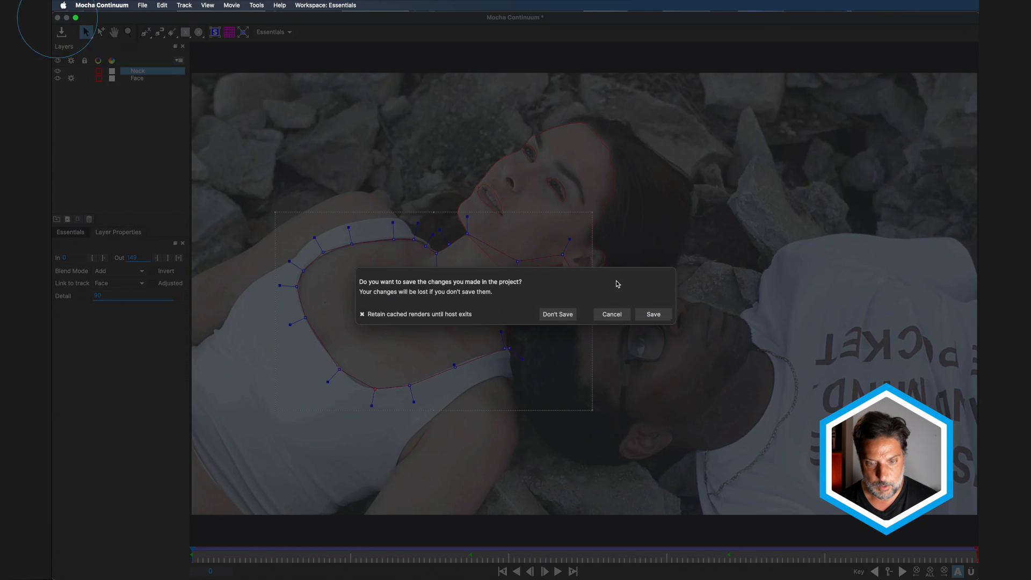
{"action": "left_click", "coordinate": [648, 315]}
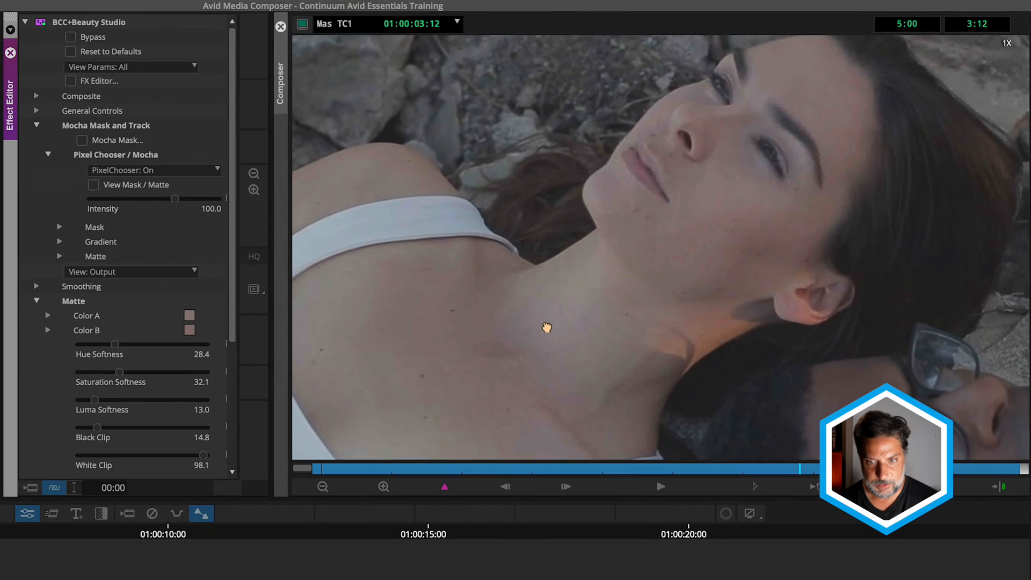
- Inspect the combined face and neck mask in the Composer view, and compare the skin with Beauty Studio bypassed
{"action": "left_click_drag", "start_coordinate": [547, 327], "coordinate": [559, 323]}
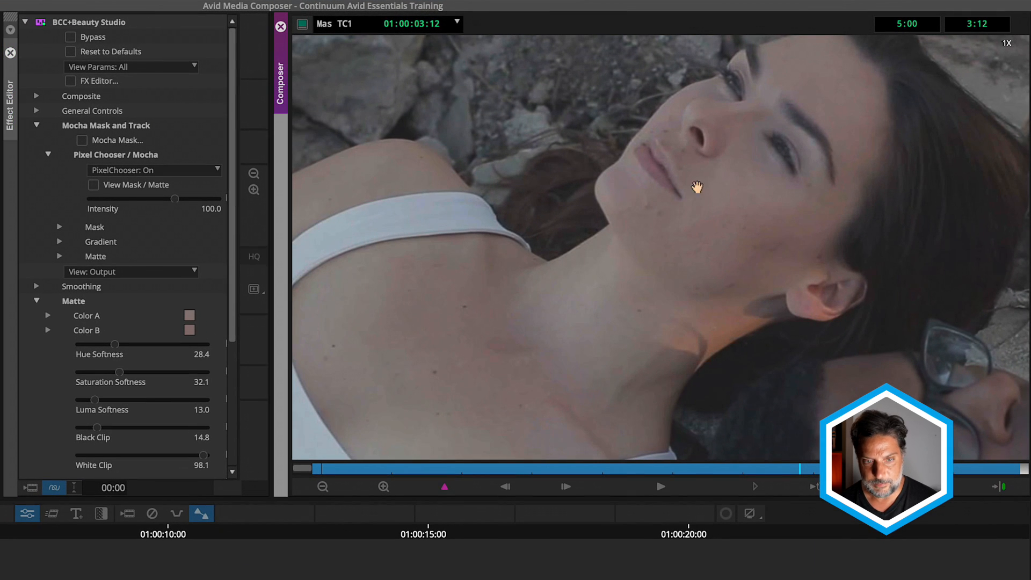
{"action": "left_click", "coordinate": [95, 185]}
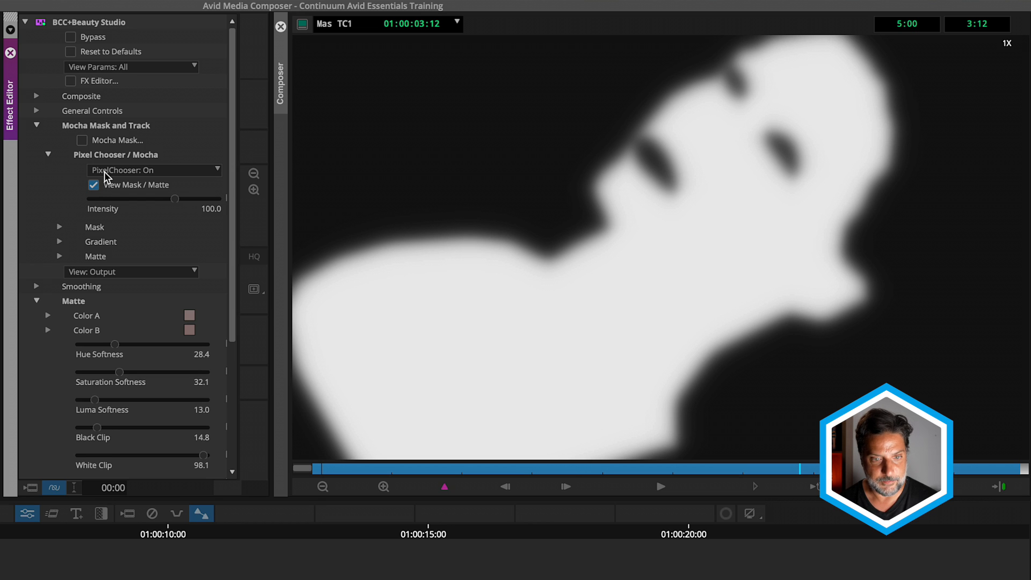
{"action": "left_click", "coordinate": [94, 185]}
{"action": "left_click", "coordinate": [71, 37]}
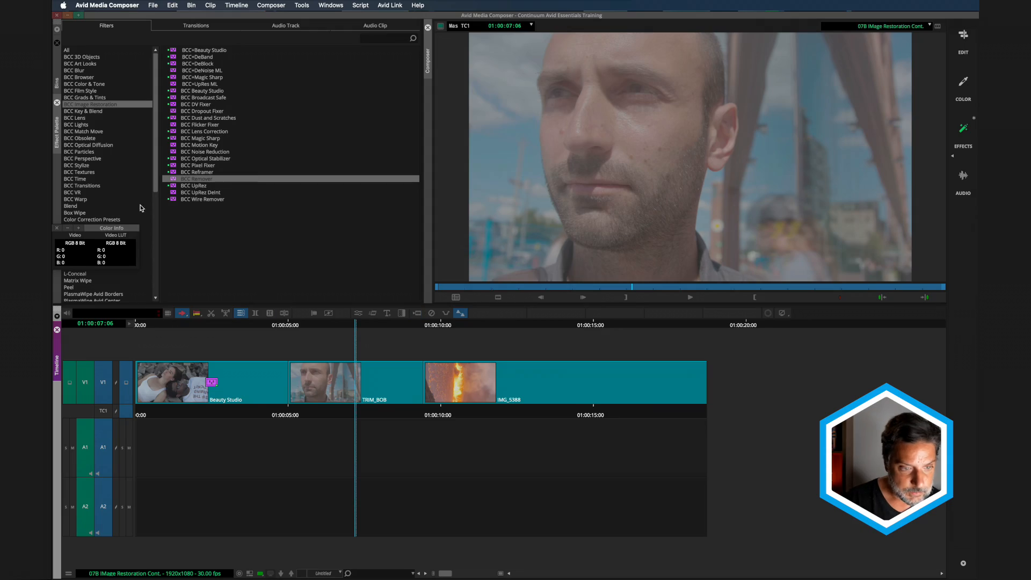
- Apply the BCC Remover effect to the TRIM_BOB clip and open its parameters for editing
{"action": "left_click", "coordinate": [173, 180]}
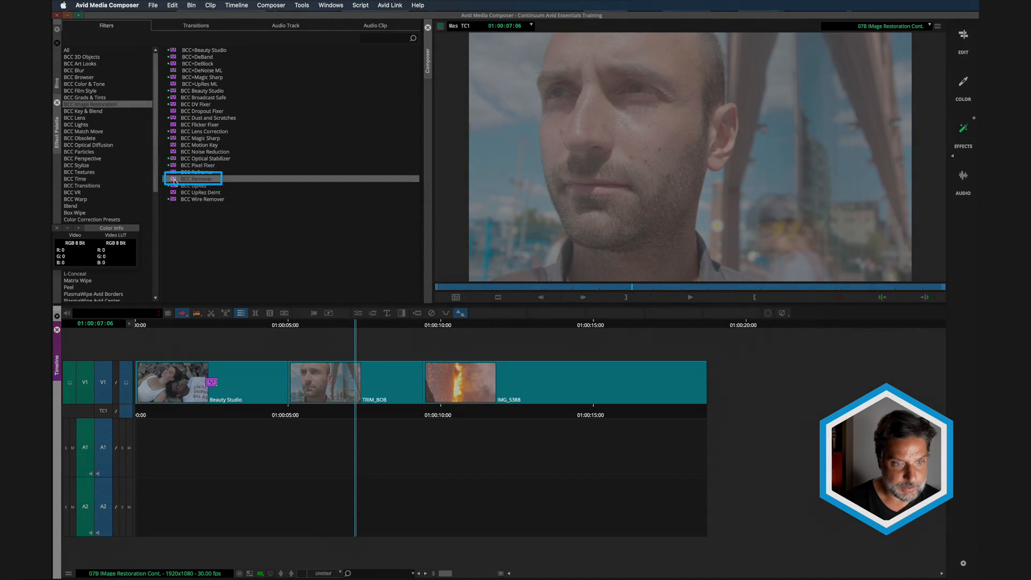
{"action": "left_click_drag", "start_coordinate": [287, 306], "coordinate": [324, 373]}
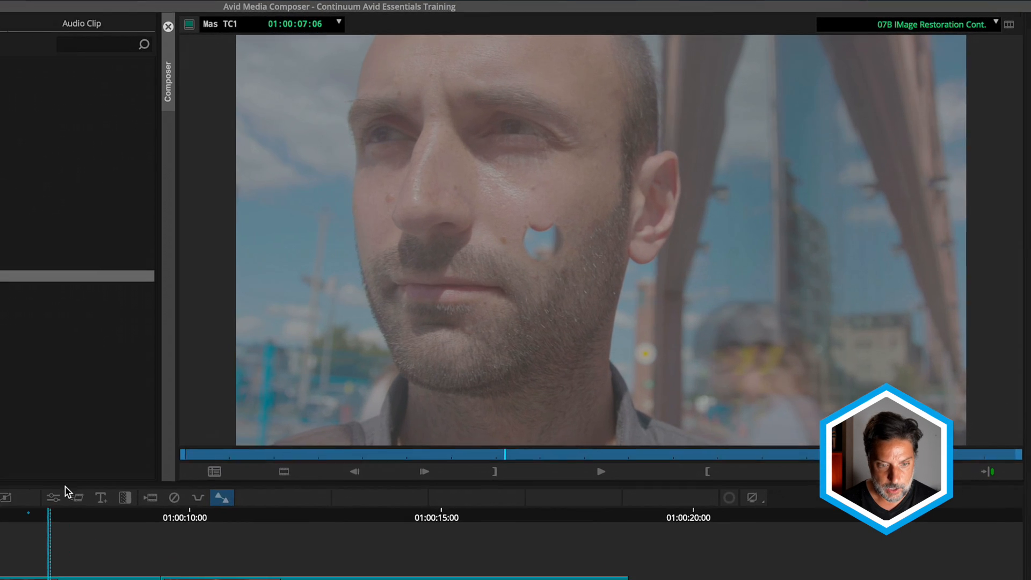
{"action": "left_click", "coordinate": [345, 320]}
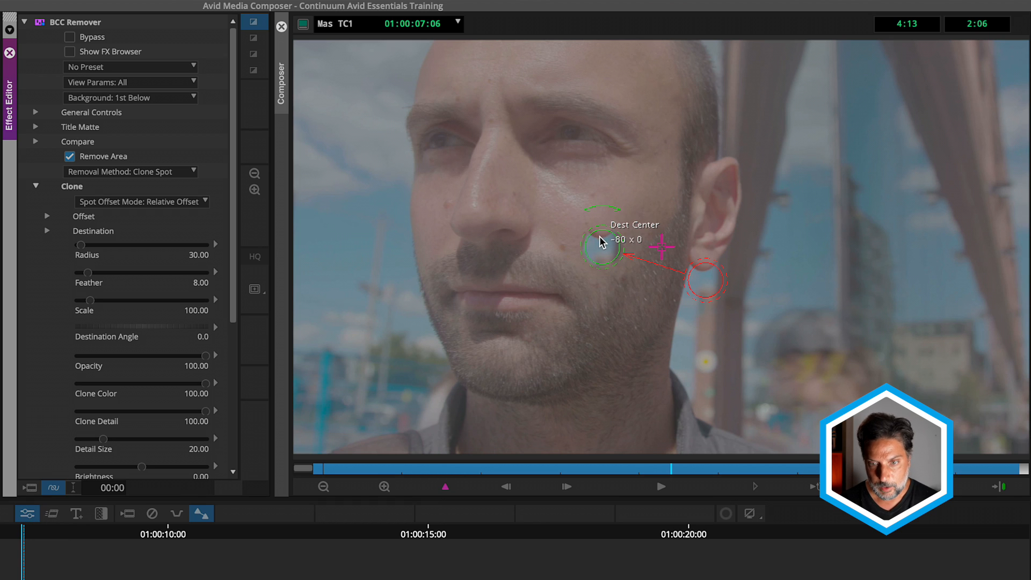
- Place the clone destination over the blemish on the man's far cheek and the clone source on clear skin of the near cheek
{"action": "mouse_move", "coordinate": [600, 245]}
{"action": "left_mouse_down"}
{"action": "mouse_move", "coordinate": [438, 201]}
{"action": "mouse_move", "coordinate": [448, 204]}
{"action": "left_mouse_up"}
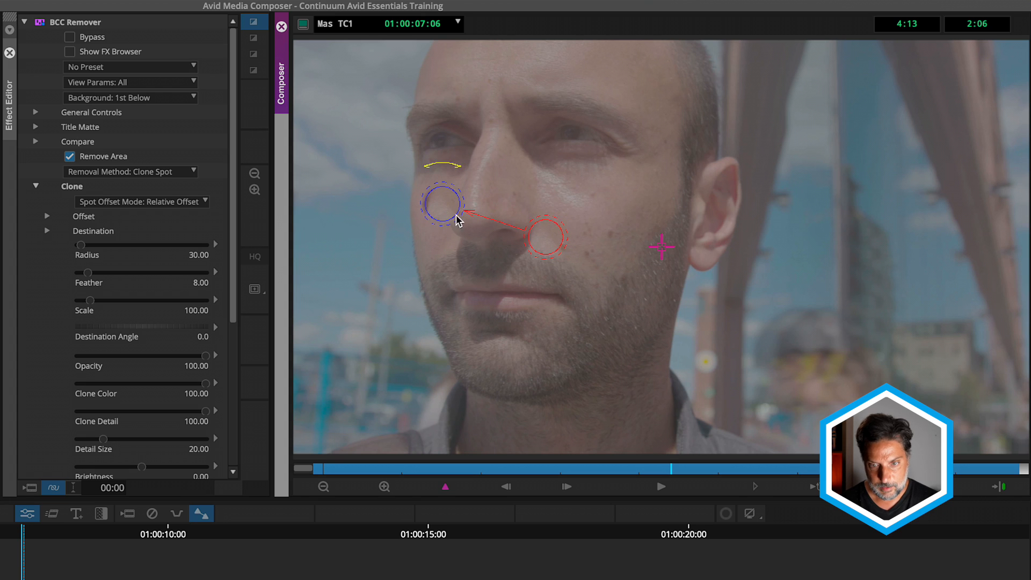
{"action": "left_click_drag", "start_coordinate": [536, 228], "coordinate": [552, 207]}
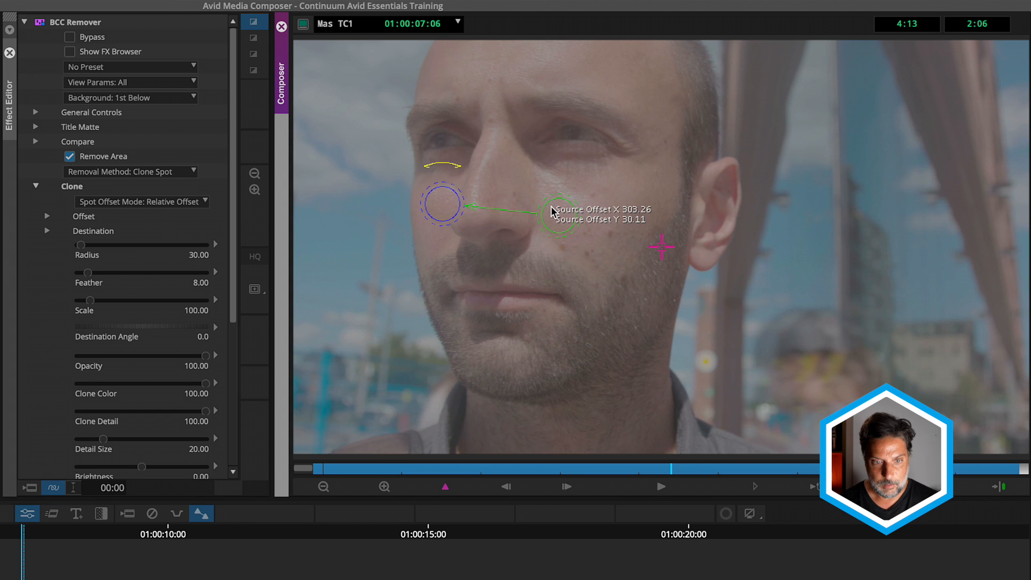
- Set the Spot Offset Mode to Absolute and move the clone source onto the clear skin of the near cheek
{"action": "left_click", "coordinate": [160, 204]}
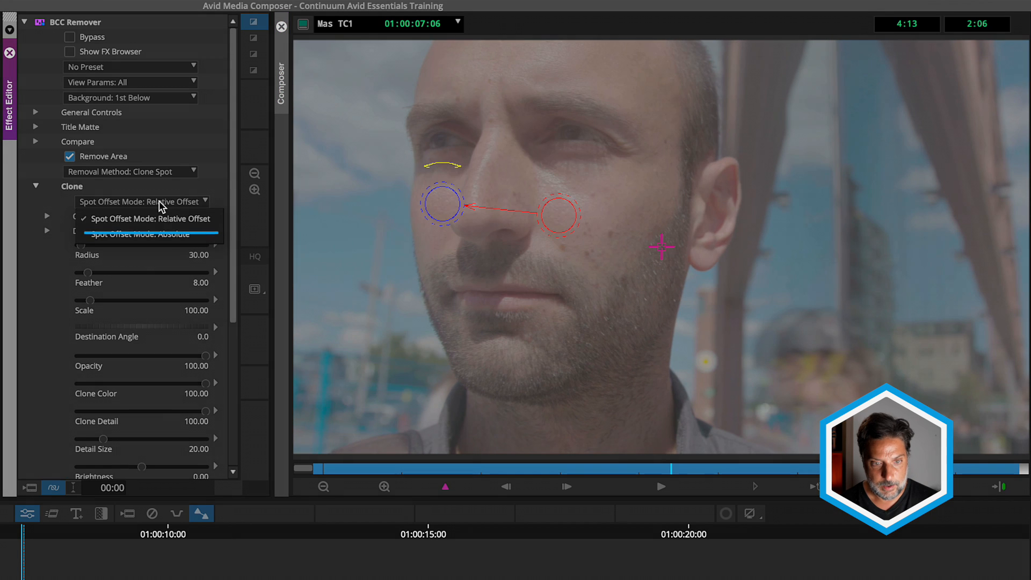
{"action": "left_click", "coordinate": [152, 238]}
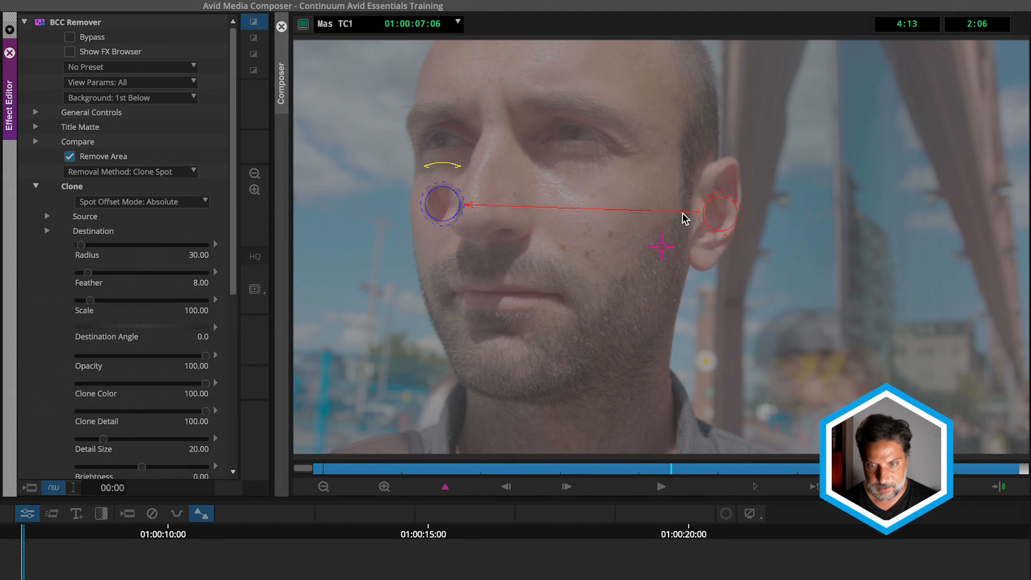
{"action": "left_click_drag", "start_coordinate": [723, 223], "coordinate": [559, 222]}
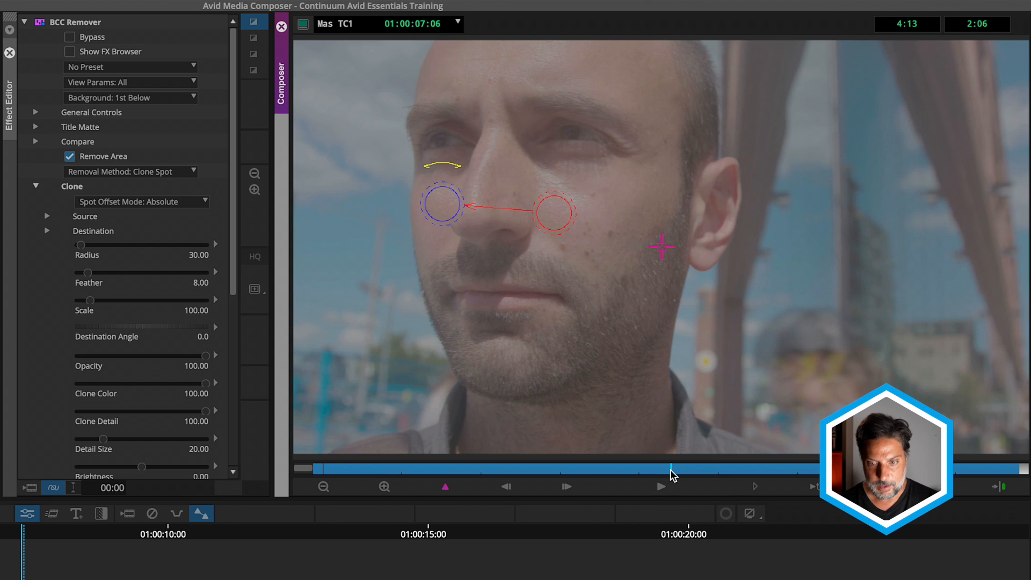
- At 01:00:07:08, re-centre the clone destination over the cheek blemish and reduce the clone Radius to 24.01
{"action": "left_click_drag", "start_coordinate": [670, 470], "coordinate": [477, 468]}
{"action": "left_click_drag", "start_coordinate": [366, 462], "coordinate": [682, 453]}
{"action": "left_click_drag", "start_coordinate": [438, 215], "coordinate": [434, 213]}
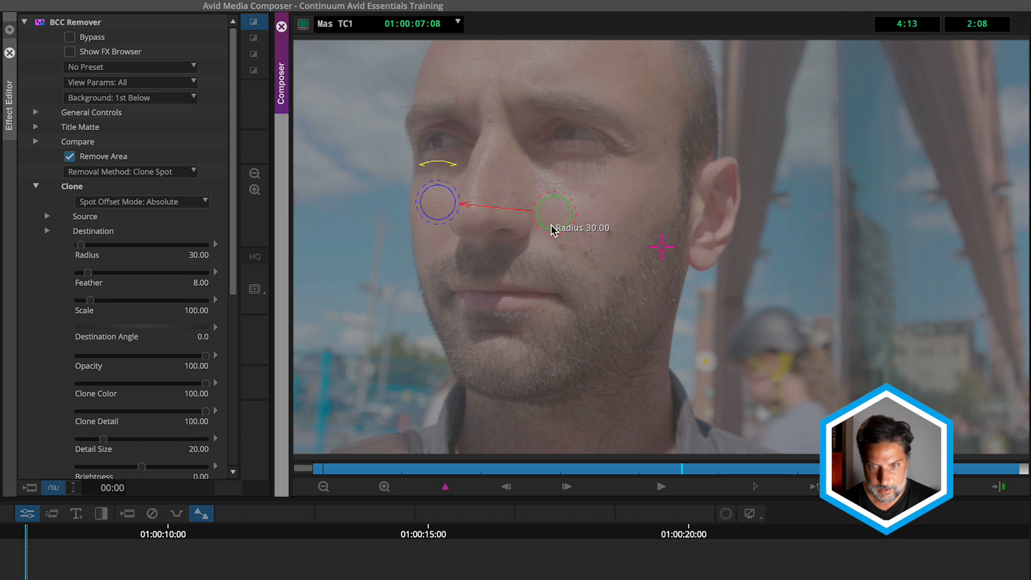
{"action": "left_click_drag", "start_coordinate": [553, 230], "coordinate": [546, 222]}
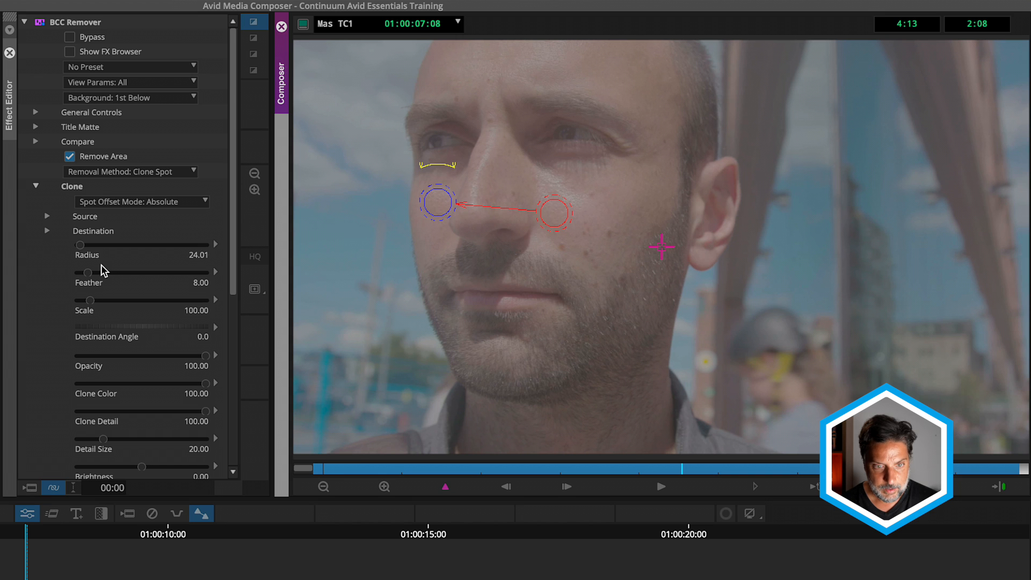
{"action": "left_click", "coordinate": [115, 173]}
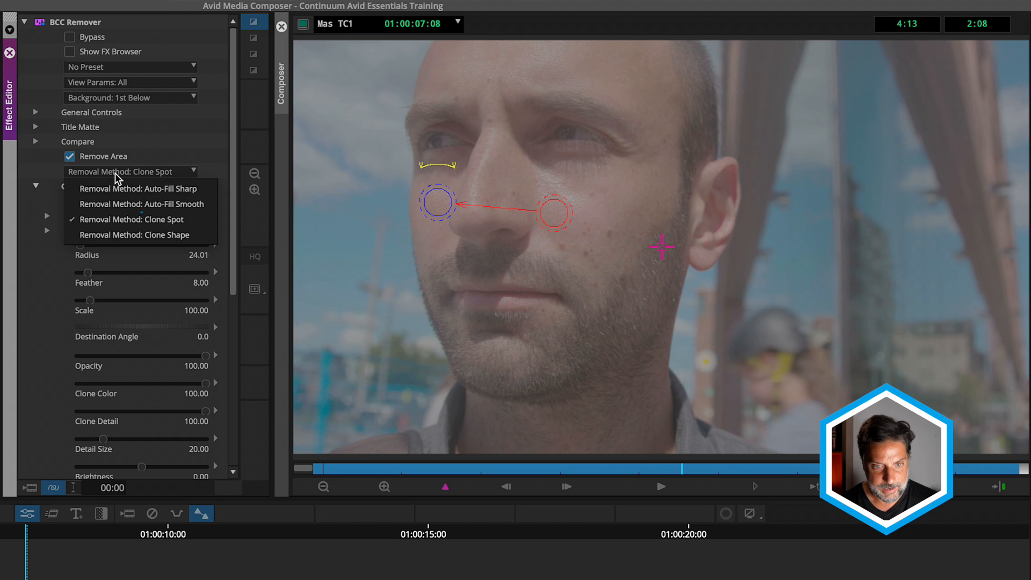
{"action": "left_click", "coordinate": [35, 299]}
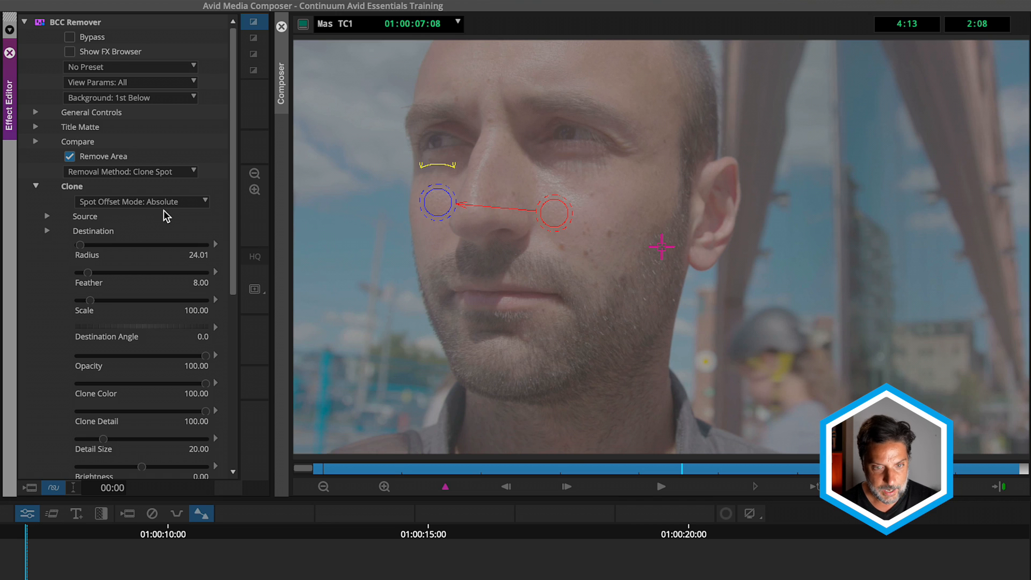
{"action": "scroll", "coordinate": [37, 400], "scroll_direction": "down", "scroll_amount": 2}
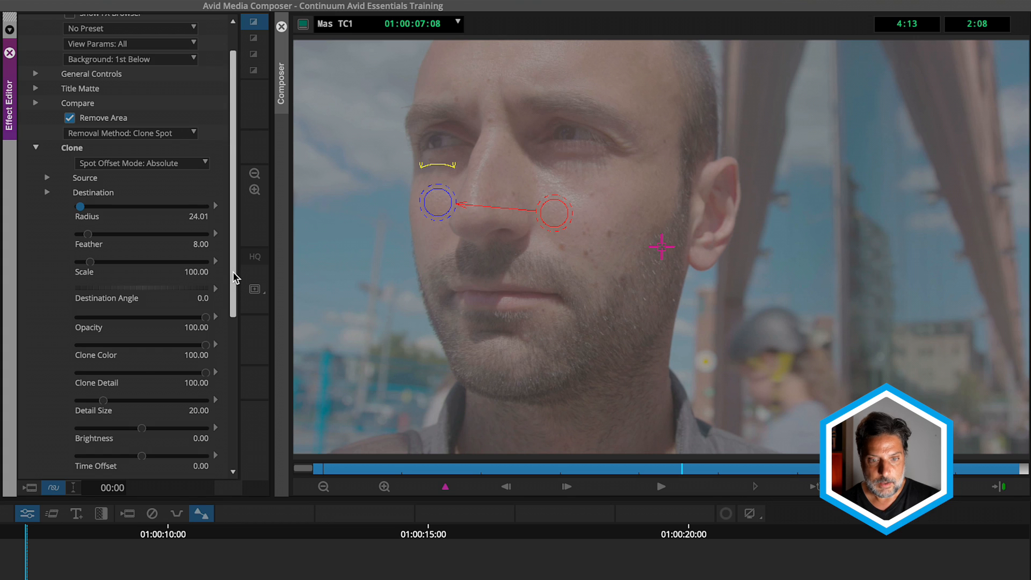
- Launch the Mocha motion tracker from BCC Remover and nudge the Clone Destination tracker's position on the man's far cheek
{"action": "left_click_drag", "start_coordinate": [234, 279], "coordinate": [239, 440]}
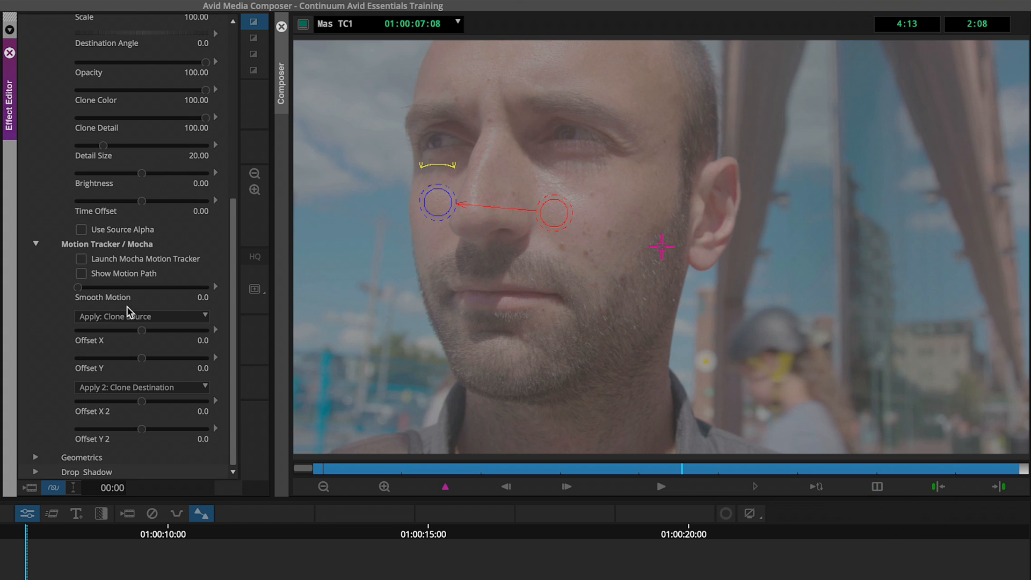
{"action": "left_click", "coordinate": [81, 259]}
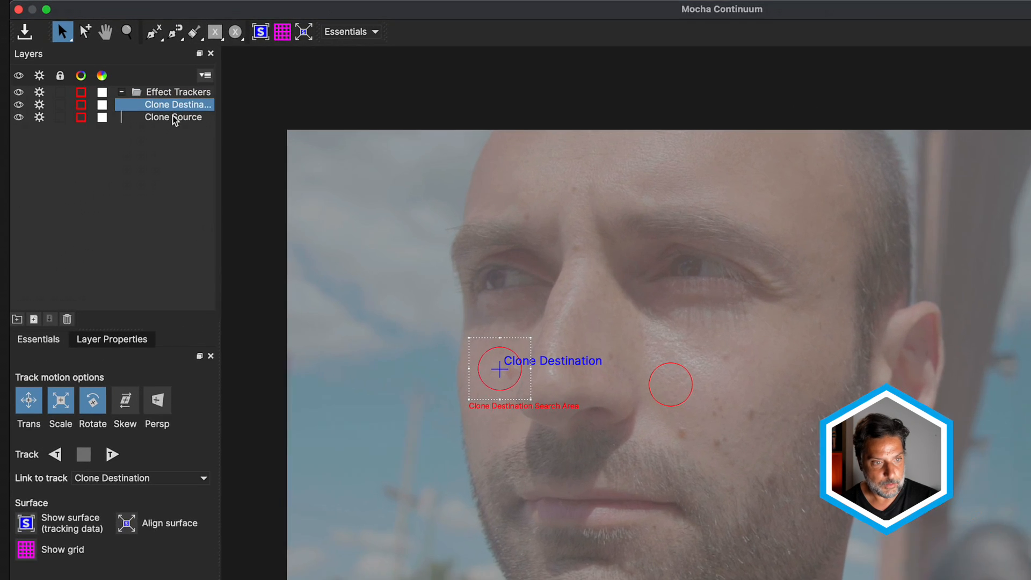
{"action": "left_click", "coordinate": [159, 89]}
{"action": "left_click", "coordinate": [175, 110]}
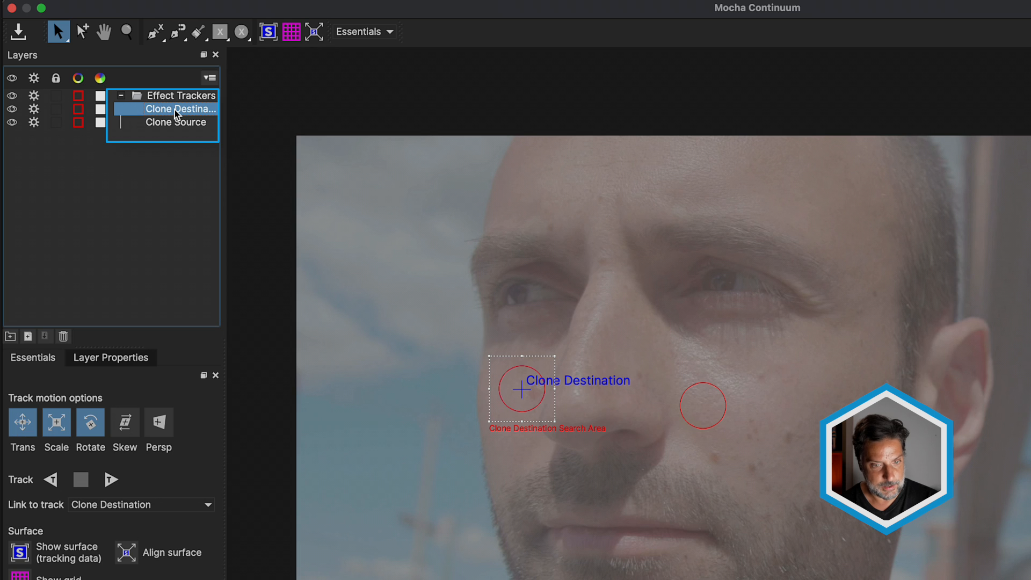
{"action": "left_click", "coordinate": [166, 123]}
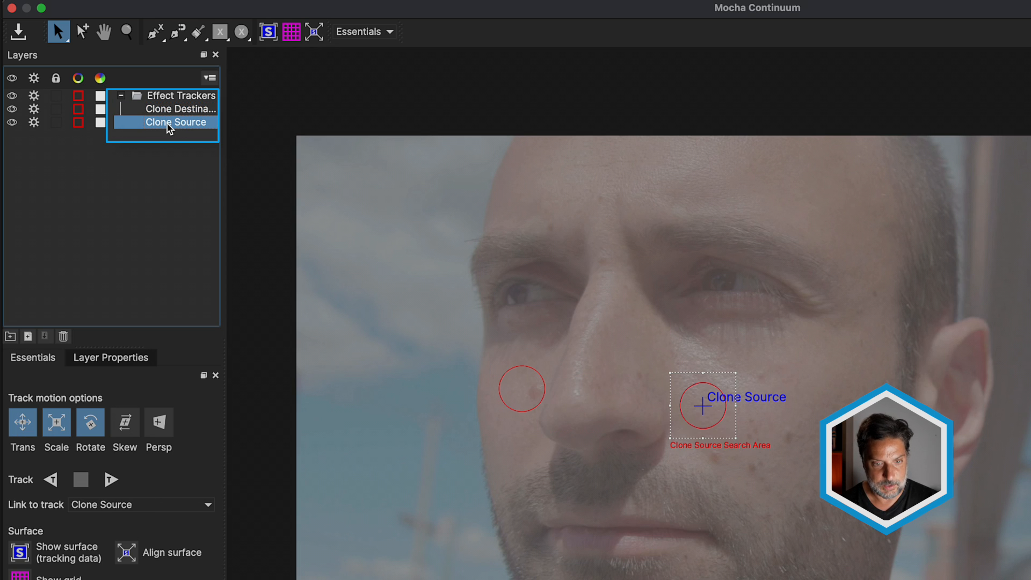
{"action": "left_click", "coordinate": [164, 110]}
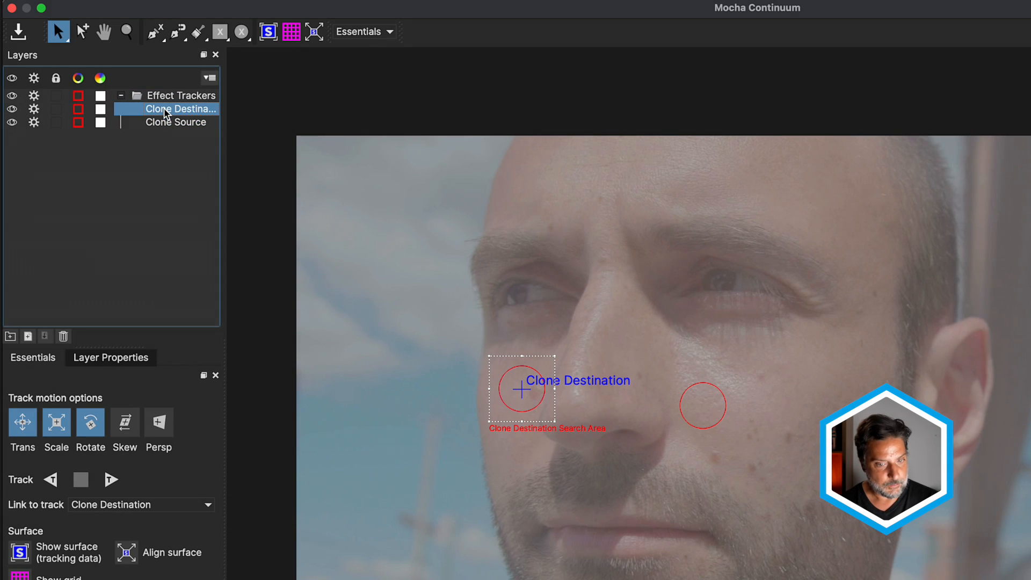
{"action": "left_click_drag", "start_coordinate": [527, 385], "coordinate": [533, 428]}
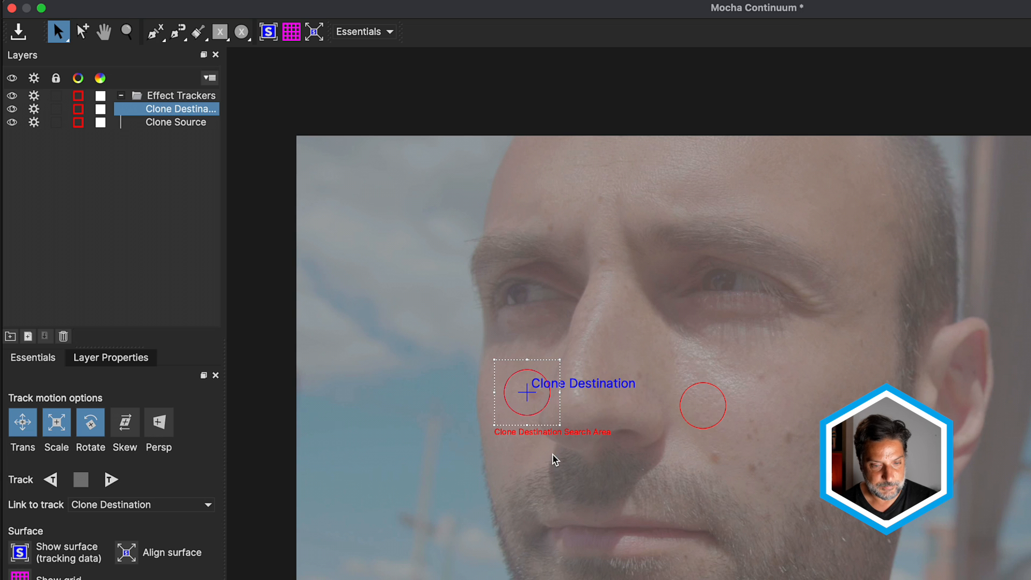
- Track the Clone Destination layer forward and backward from frame 72 with Trans, Scale and Rotate motion
{"action": "key", "text": "space"}
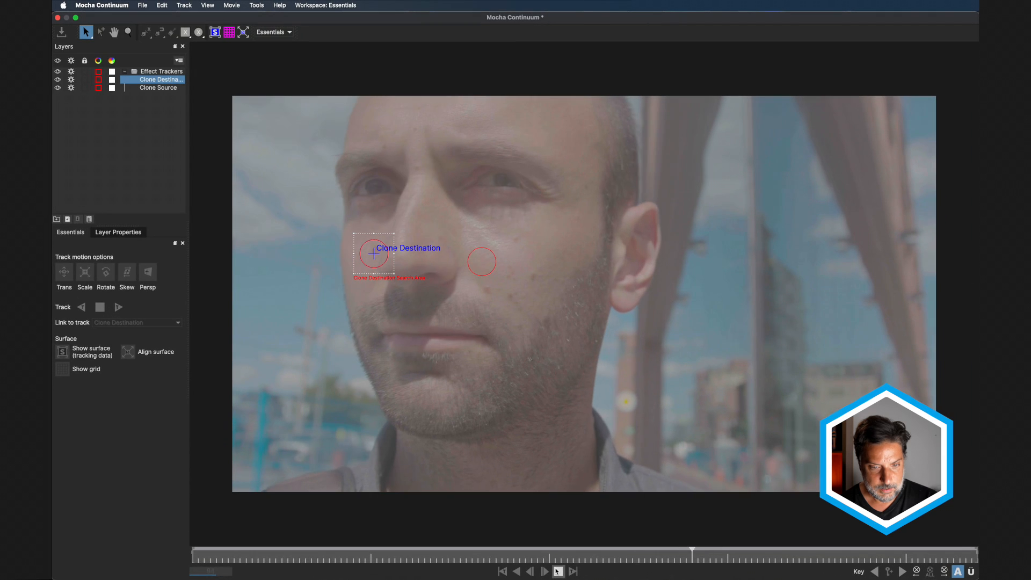
{"action": "left_click", "coordinate": [650, 579]}
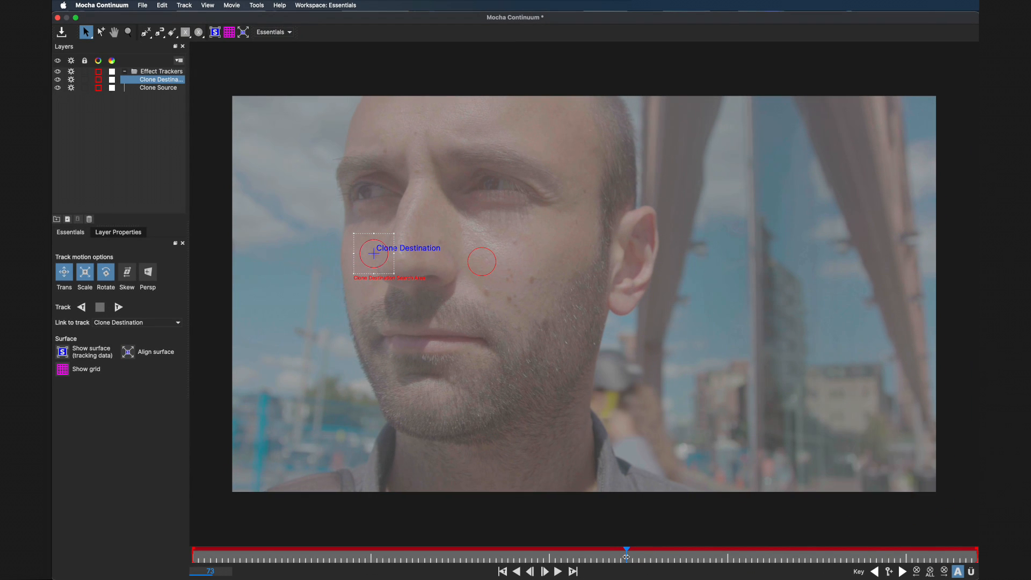
{"action": "left_click_drag", "start_coordinate": [627, 549], "coordinate": [619, 549]}
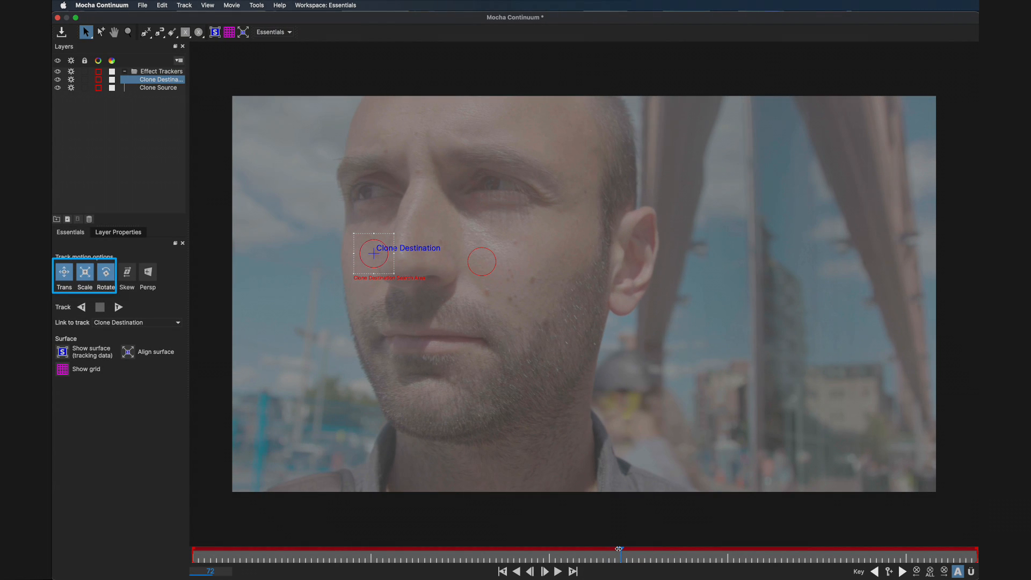
{"action": "left_click", "coordinate": [119, 307]}
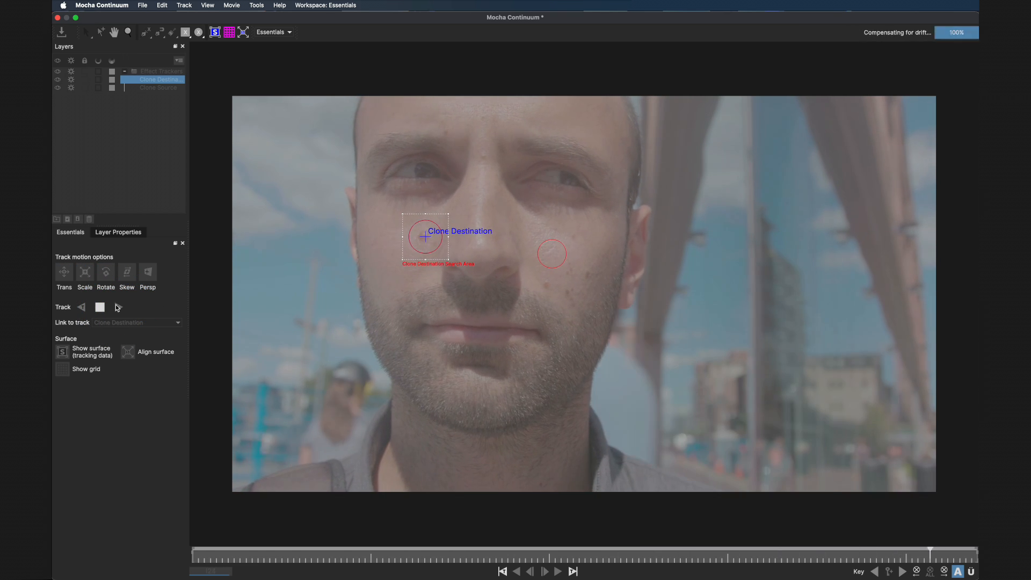
{"action": "left_click", "coordinate": [621, 553]}
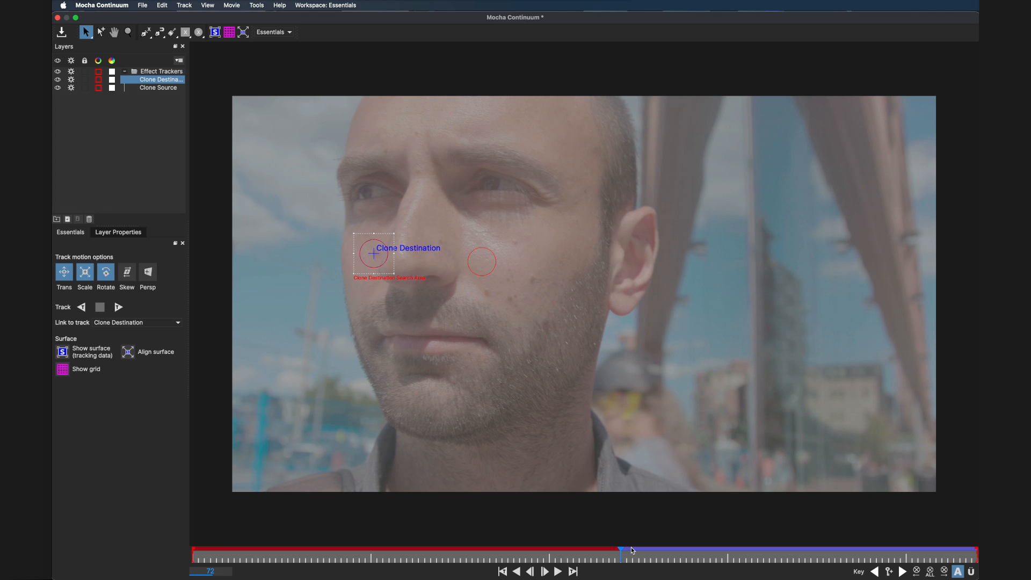
{"action": "left_click", "coordinate": [86, 310]}
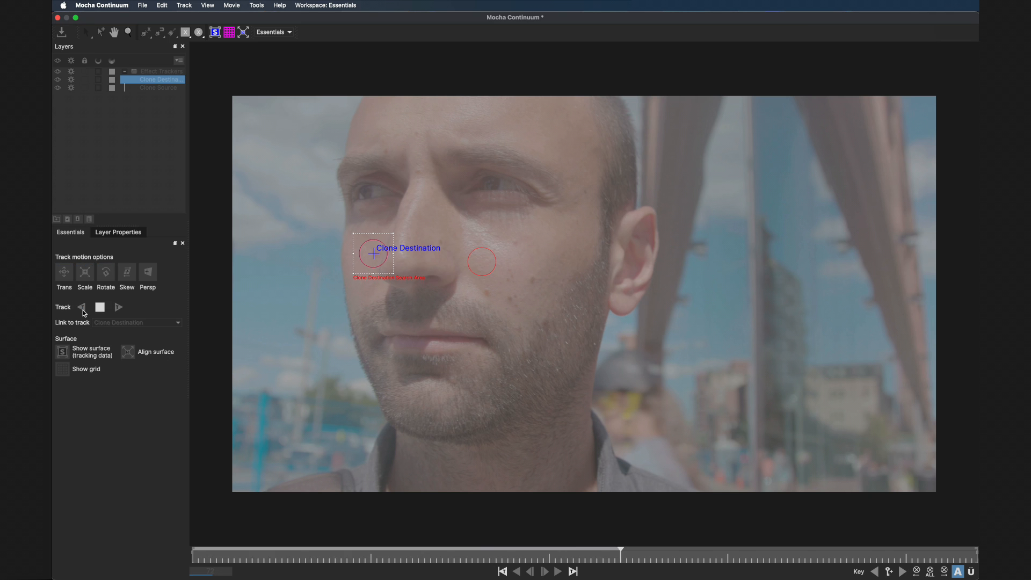
- Play back the Clone Destination track, close Mocha and save the tracking data to the effect
{"action": "left_click", "coordinate": [558, 572]}
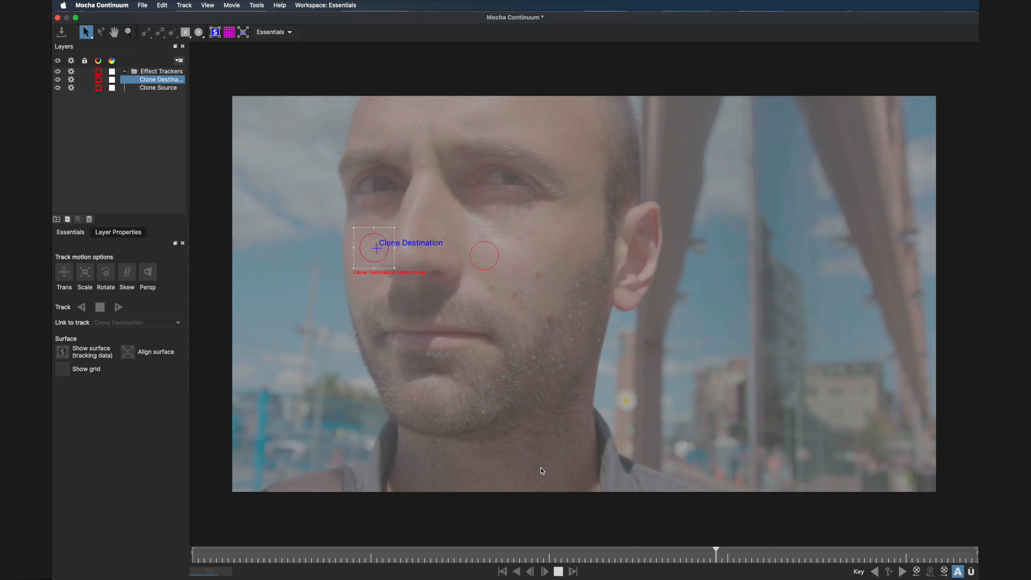
{"action": "left_click", "coordinate": [58, 17]}
{"action": "left_click", "coordinate": [653, 314]}
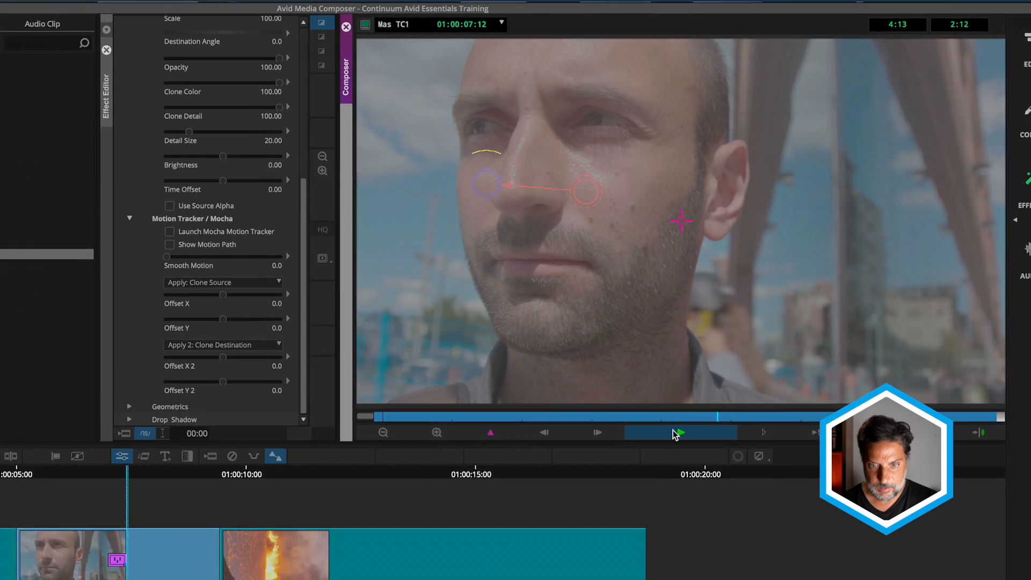
- Play the TRIM_BOB clip with the clone overlays to check the tracked blemish removal, and leave effect editing
{"action": "left_click", "coordinate": [729, 297]}
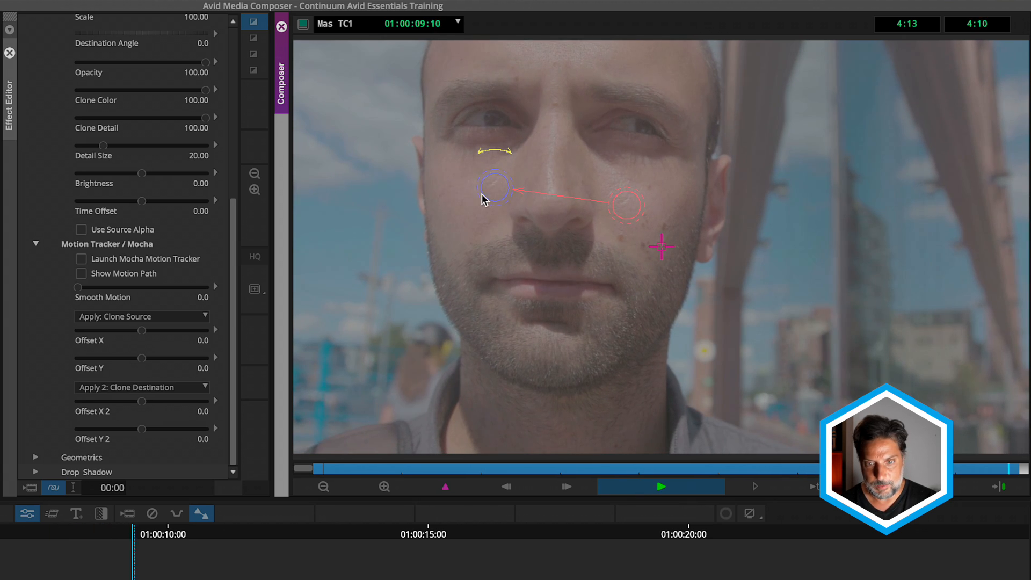
{"action": "key", "text": "space"}
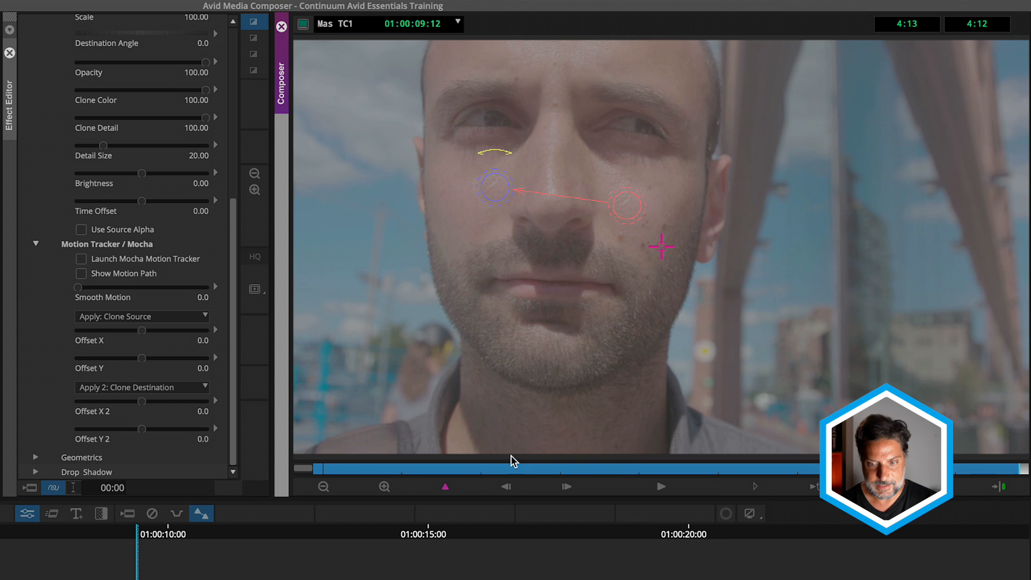
{"action": "left_click", "coordinate": [659, 490]}
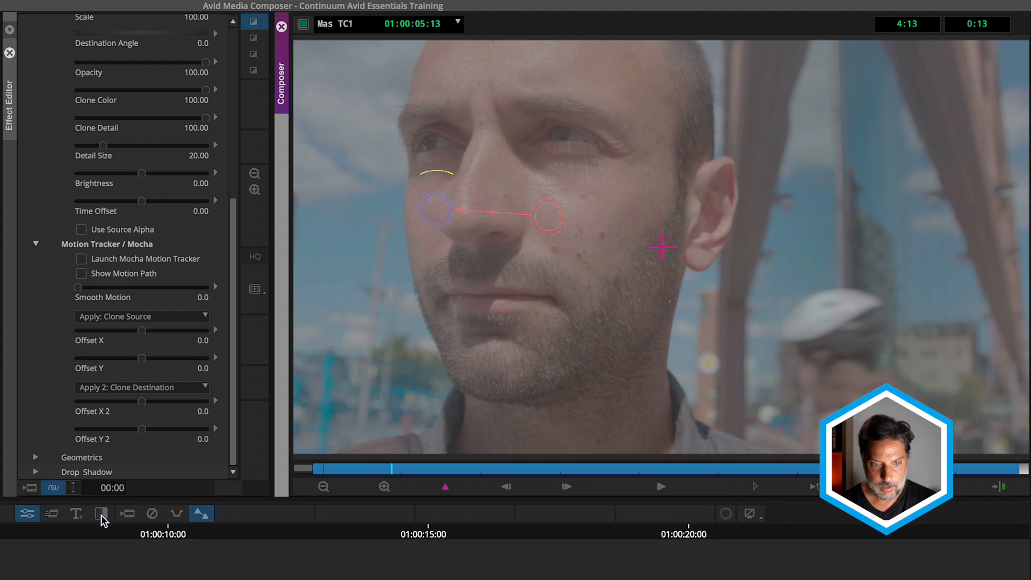
{"action": "left_click", "coordinate": [27, 514]}
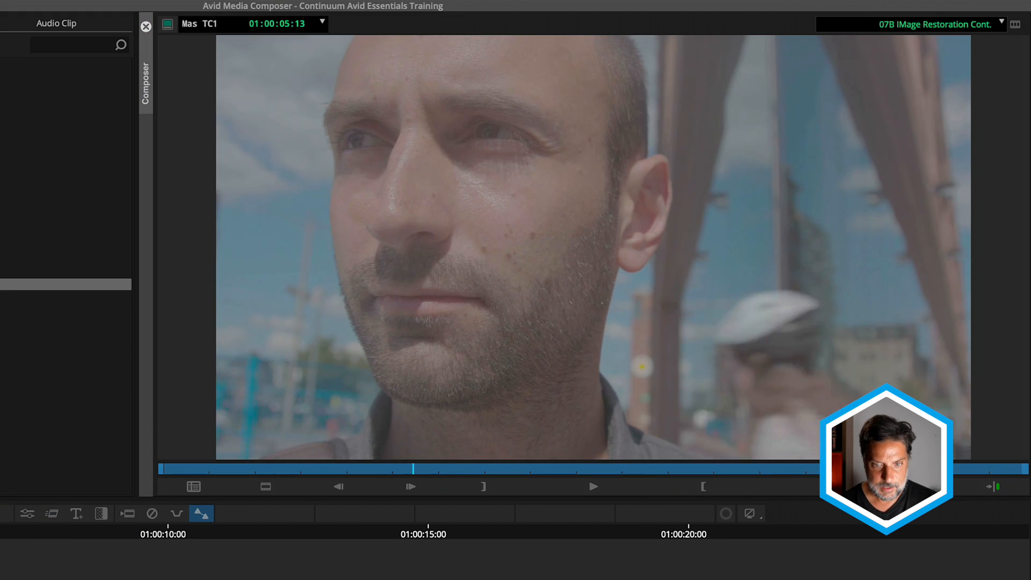
- At 01:00:08:20, reopen the BCC Remover parameters and increase the clone Feather
{"action": "left_click_drag", "start_coordinate": [106, 558], "coordinate": [101, 558]}
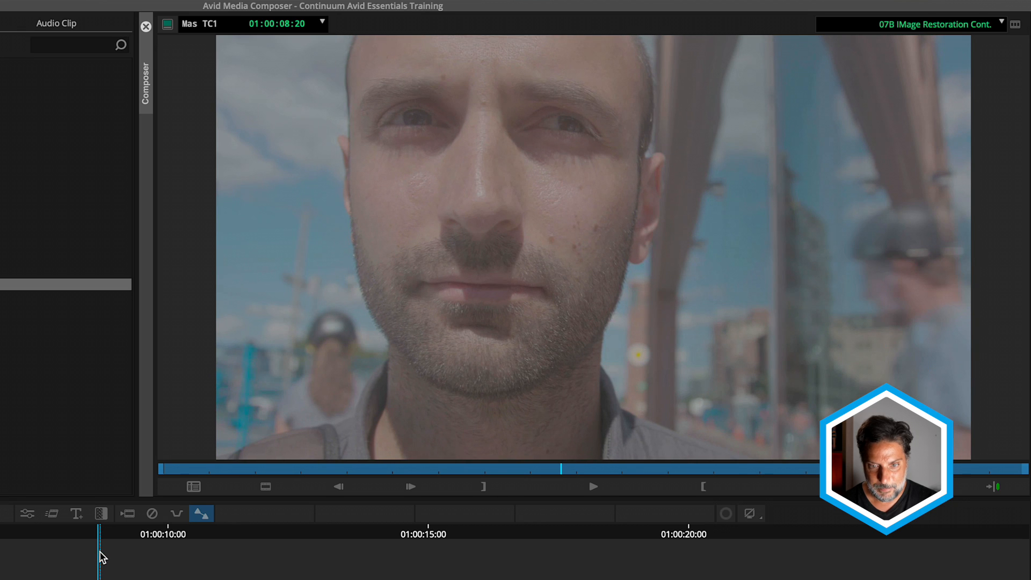
{"action": "left_click", "coordinate": [27, 514]}
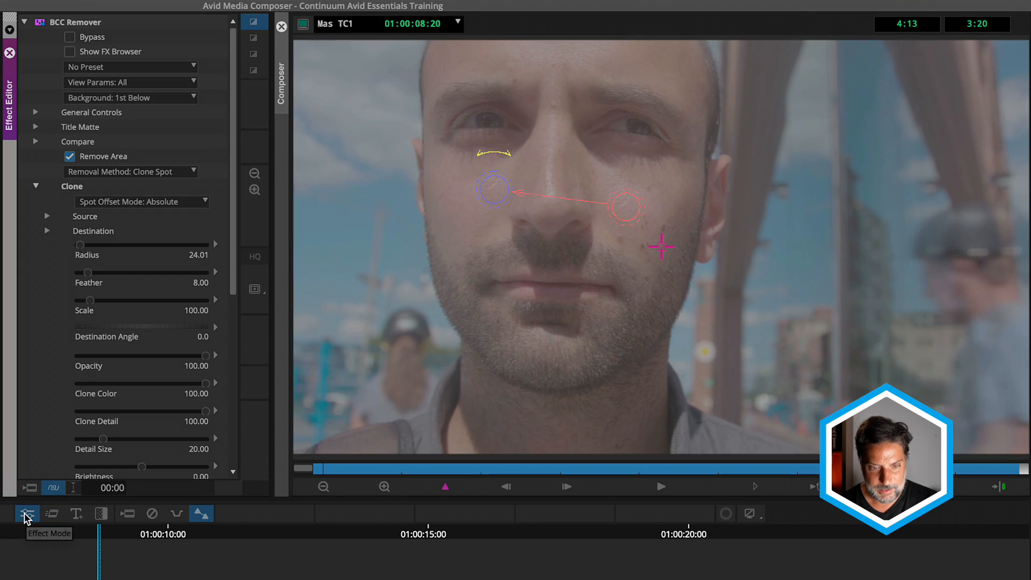
{"action": "left_click_drag", "start_coordinate": [87, 273], "coordinate": [100, 280]}
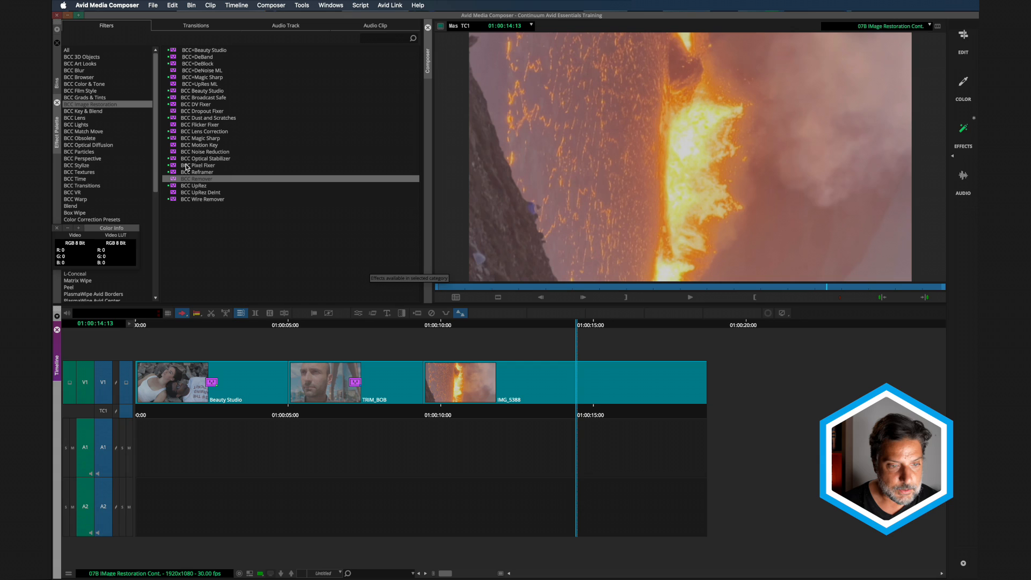
- Apply the BCC Reframer effect to the IMG_5388 clip, open its parameters and set Background to None
{"action": "left_click", "coordinate": [172, 173]}
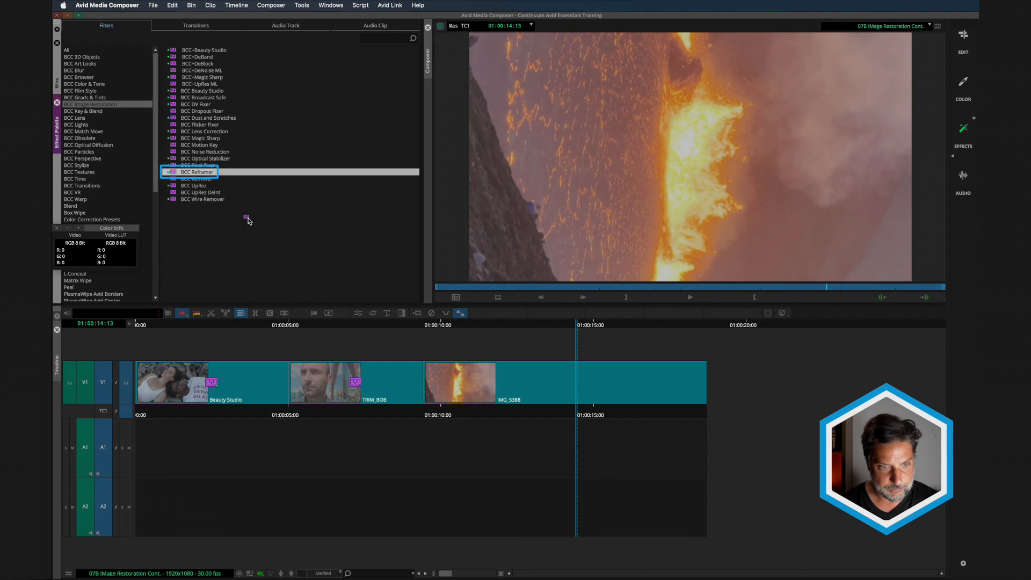
{"action": "left_click_drag", "start_coordinate": [248, 221], "coordinate": [366, 306]}
{"action": "left_click_drag", "start_coordinate": [479, 347], "coordinate": [512, 382]}
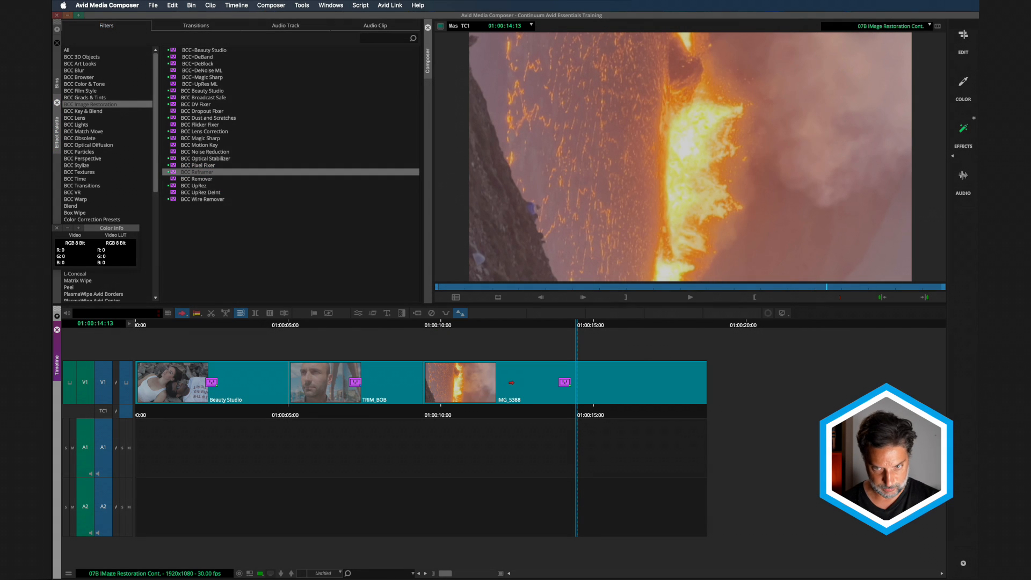
{"action": "left_click", "coordinate": [358, 313]}
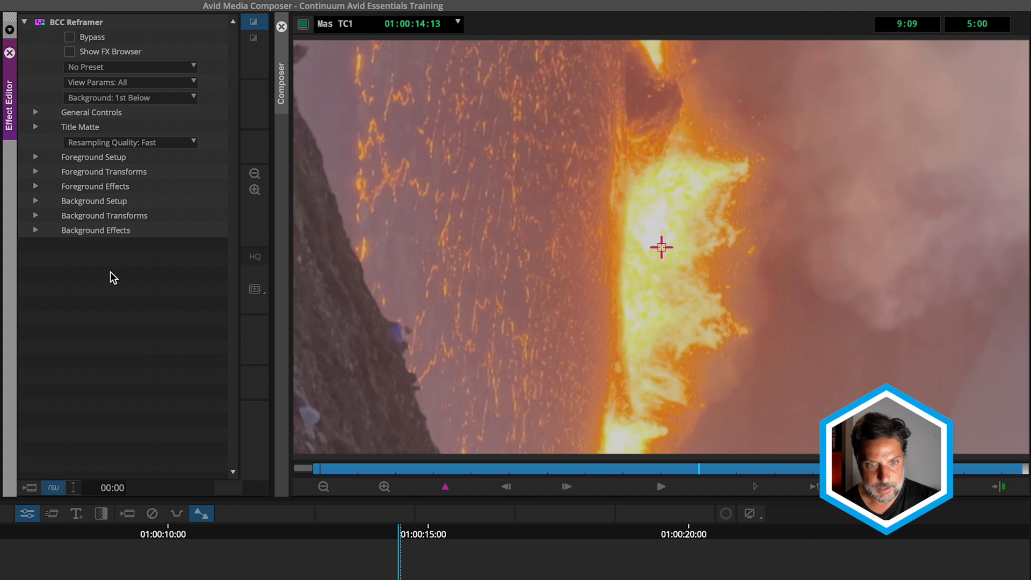
{"action": "left_click", "coordinate": [107, 95]}
{"action": "left_click", "coordinate": [124, 118]}
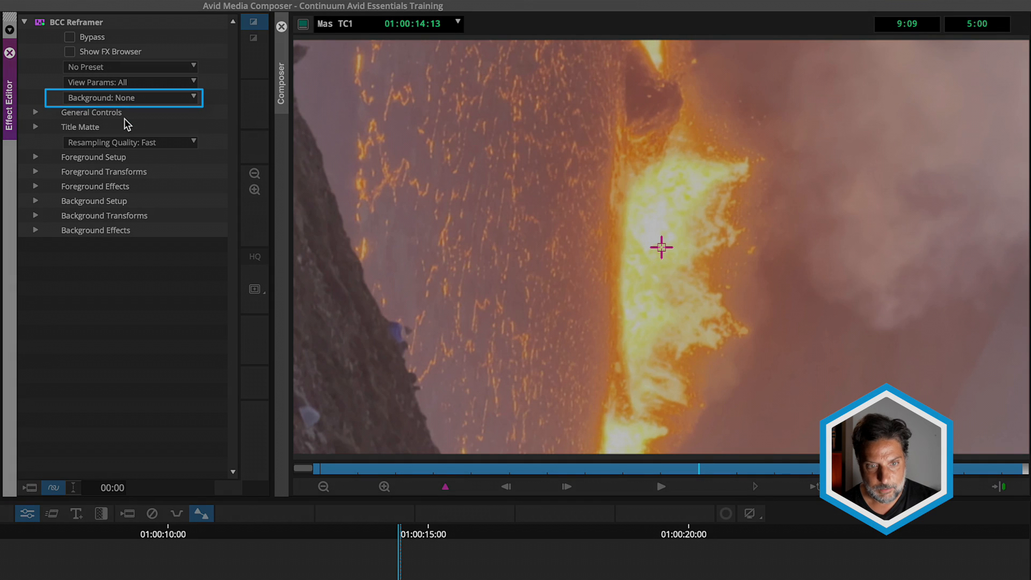
- In Foreground Transforms, set FG Scale Master Post to 51.85 and FG Rotate Post to -90
{"action": "left_click", "coordinate": [35, 172]}
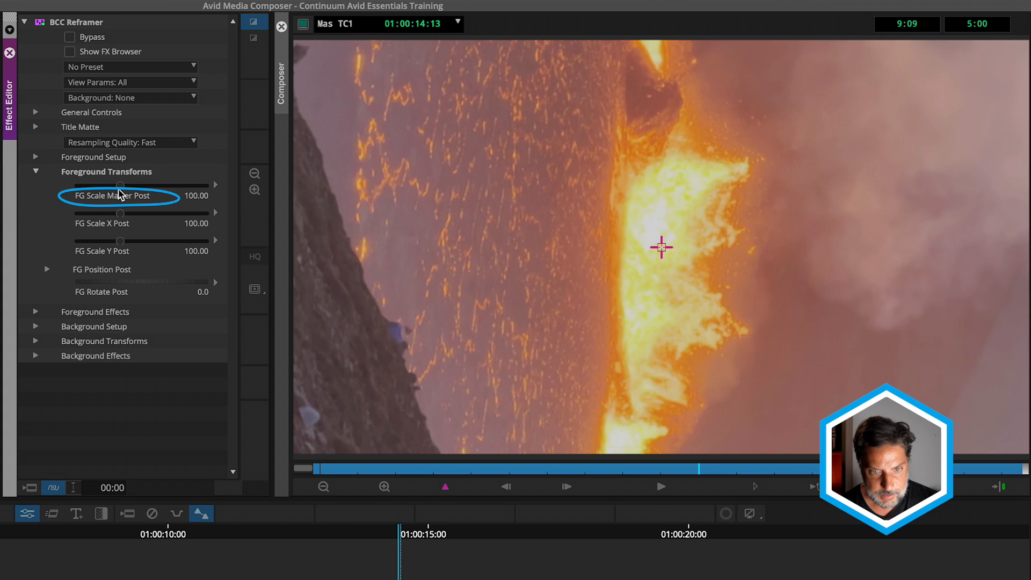
{"action": "left_click_drag", "start_coordinate": [112, 188], "coordinate": [98, 190]}
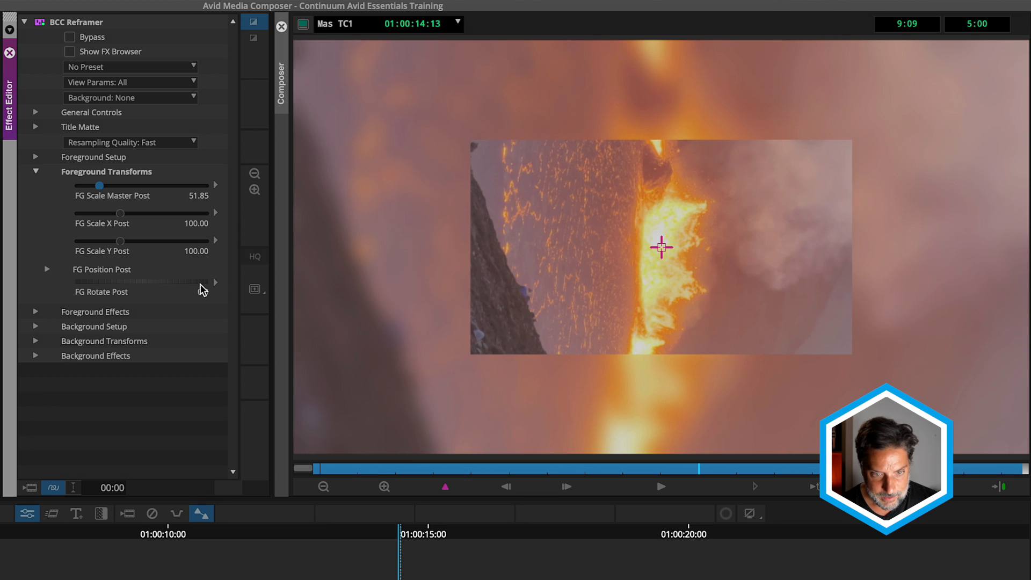
{"action": "left_click_drag", "start_coordinate": [148, 287], "coordinate": [75, 279]}
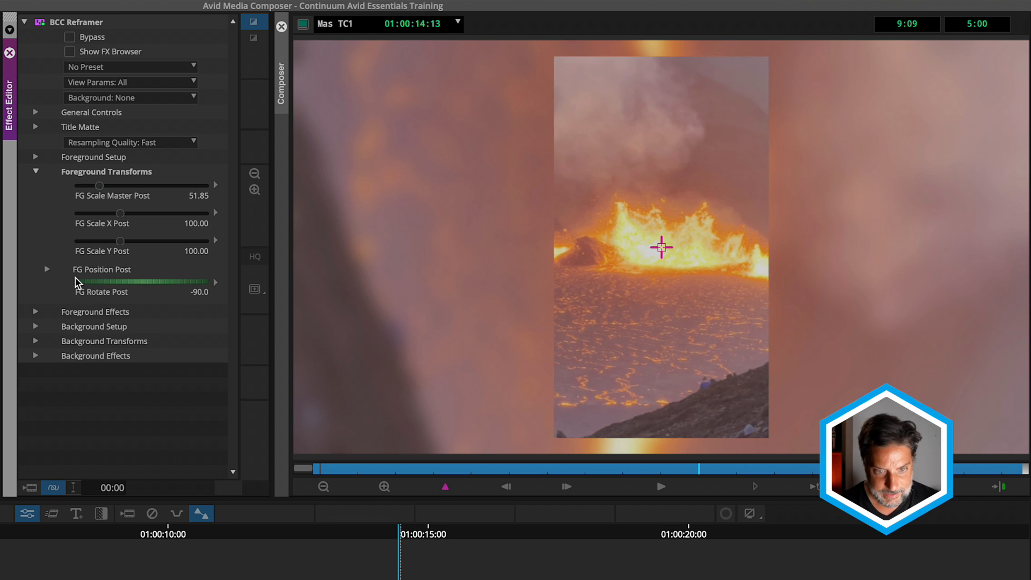
- Preview and switch off FG Blur, enable foreground color correction and set FG Saturation to 14.81
{"action": "left_click", "coordinate": [34, 311]}
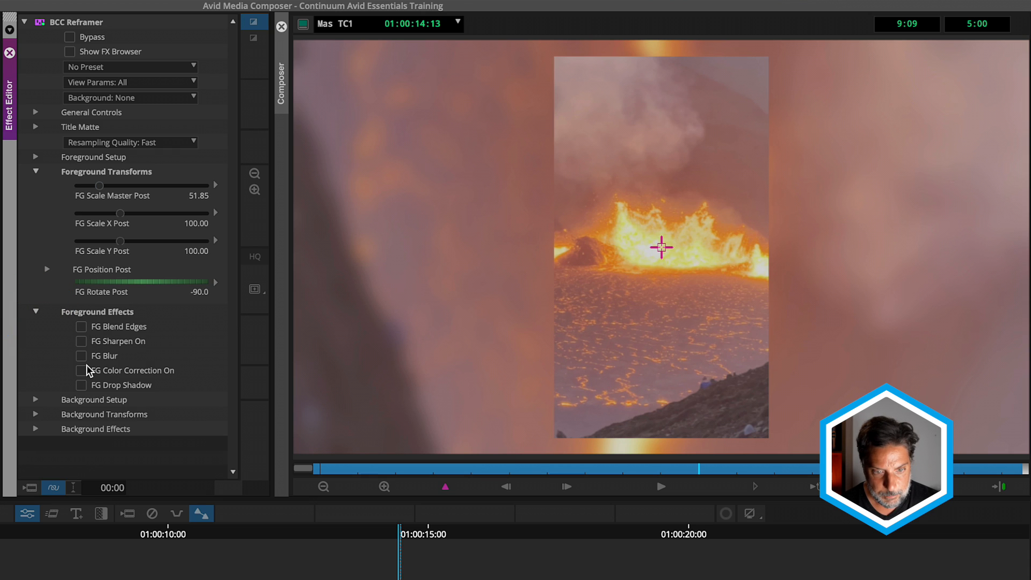
{"action": "left_click", "coordinate": [82, 356]}
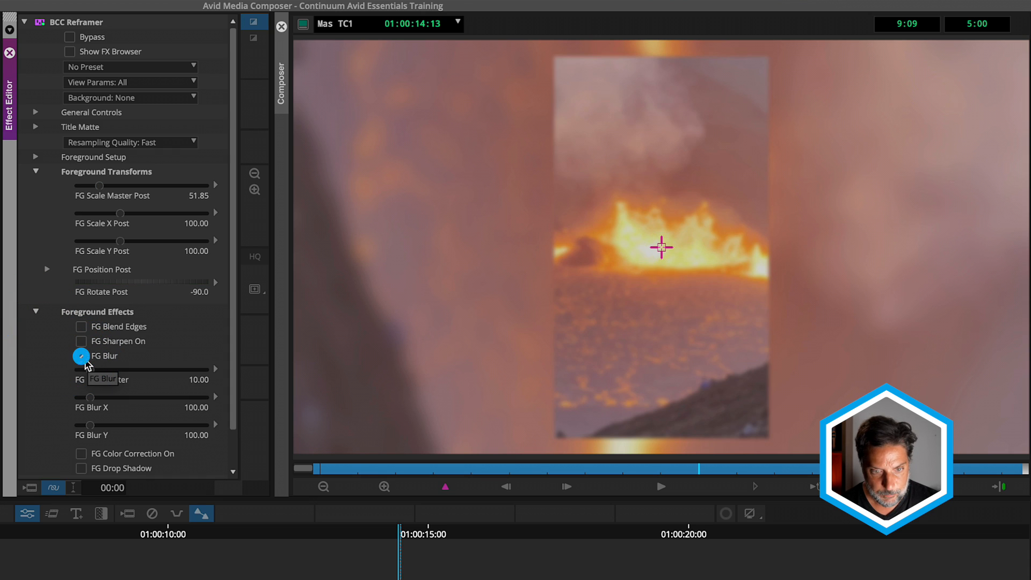
{"action": "left_click", "coordinate": [84, 357]}
{"action": "left_click", "coordinate": [81, 371]}
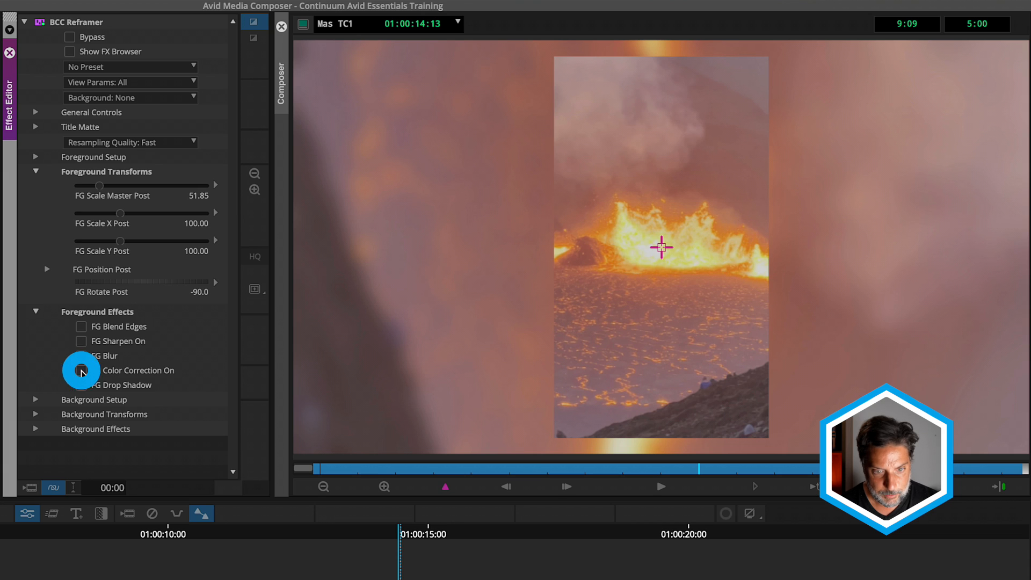
{"action": "left_click_drag", "start_coordinate": [141, 412], "coordinate": [150, 413]}
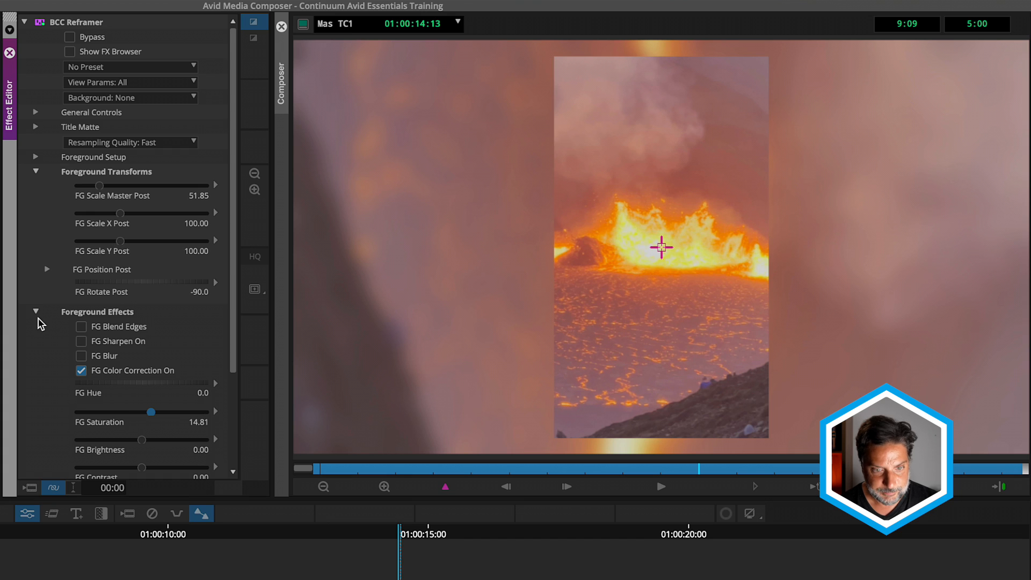
- Collapse the foreground parameter groups and choose Source as the background in Background Setup
{"action": "left_click", "coordinate": [35, 172]}
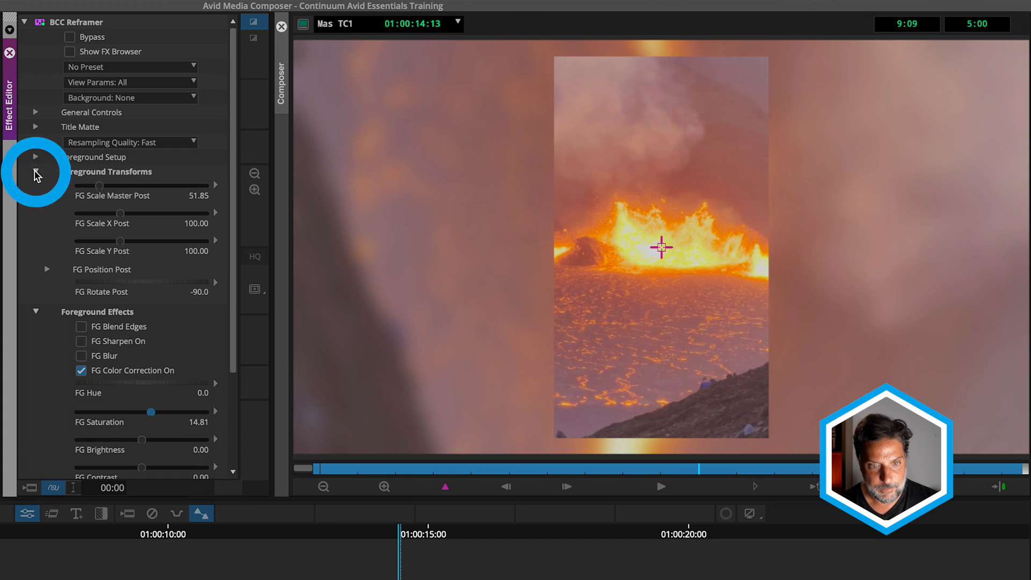
{"action": "left_click", "coordinate": [35, 185]}
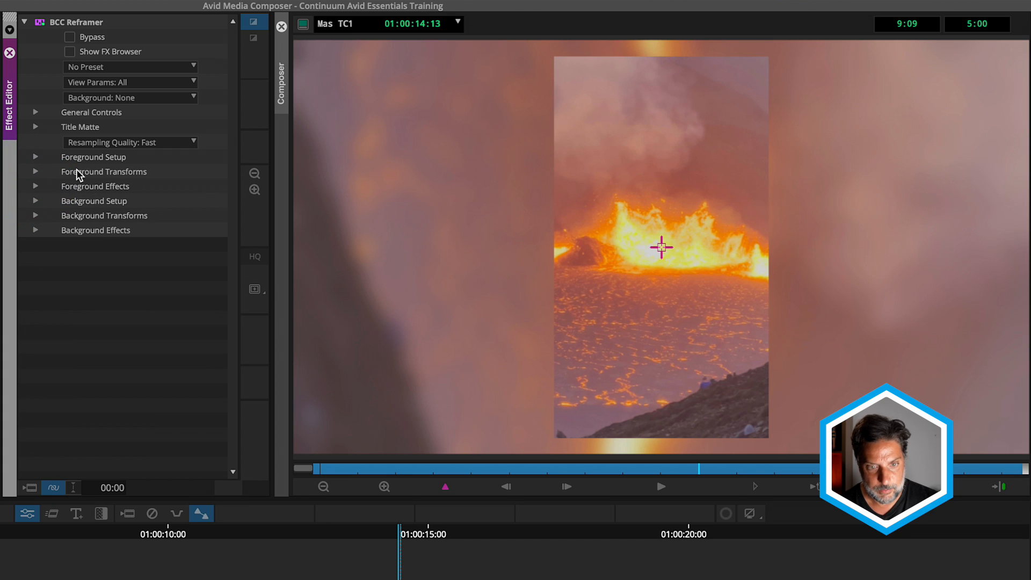
{"action": "left_click", "coordinate": [35, 199]}
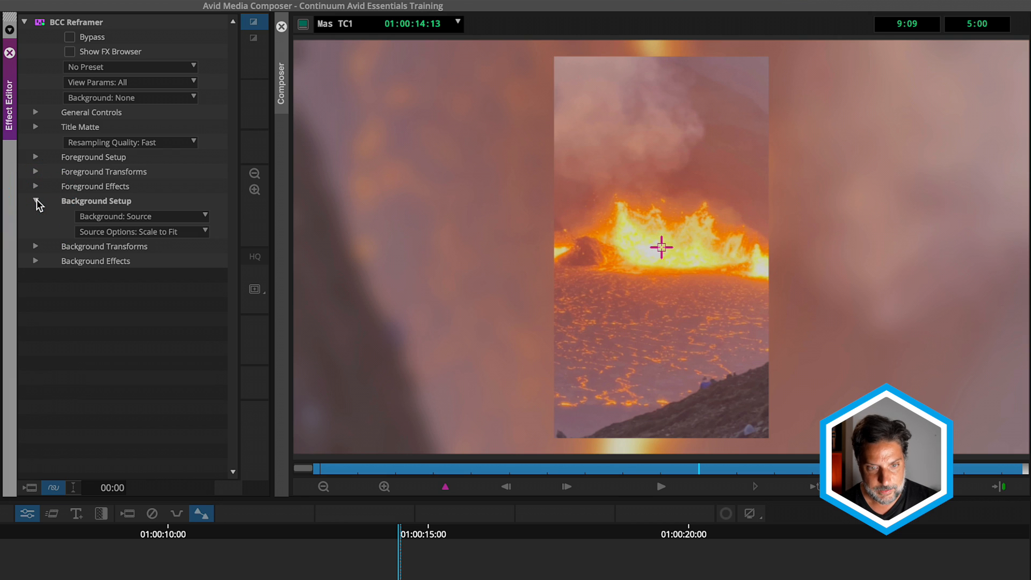
{"action": "left_click", "coordinate": [182, 215]}
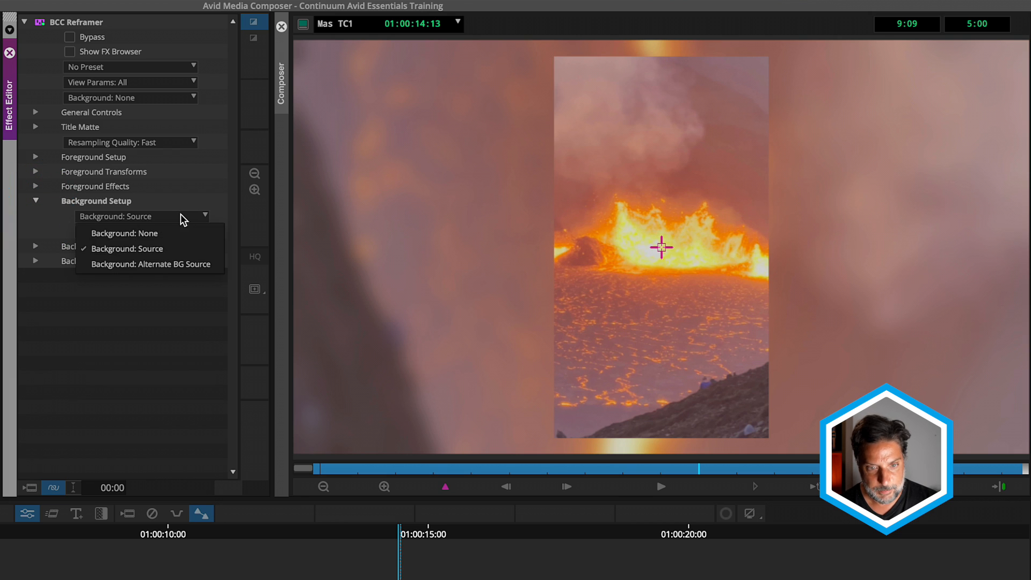
{"action": "left_click", "coordinate": [171, 248]}
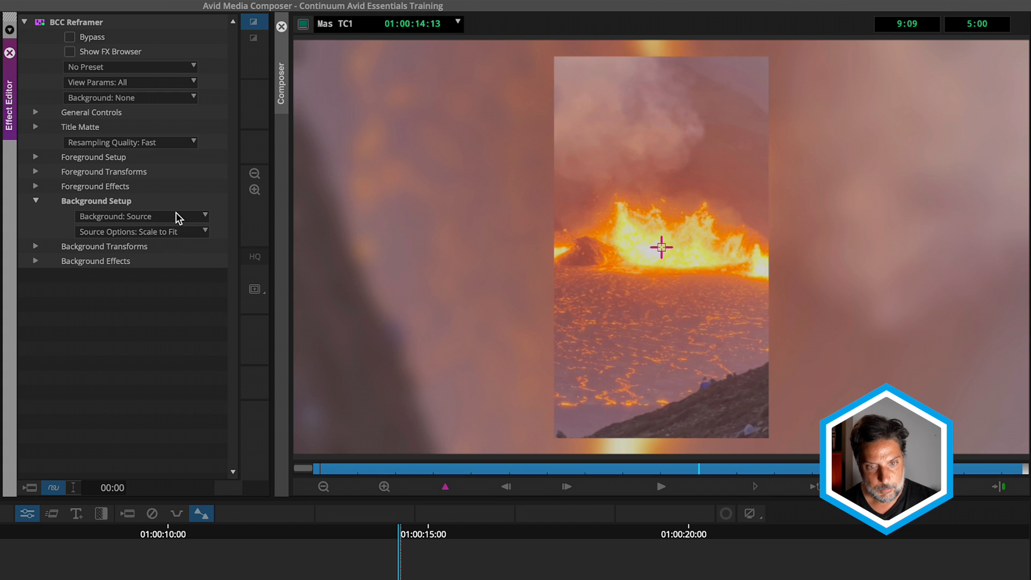
- In Background Transforms, set BG Rotate to -90 and enlarge BG Scale Master to 190.74 so the background fills the frame
{"action": "left_click", "coordinate": [35, 246]}
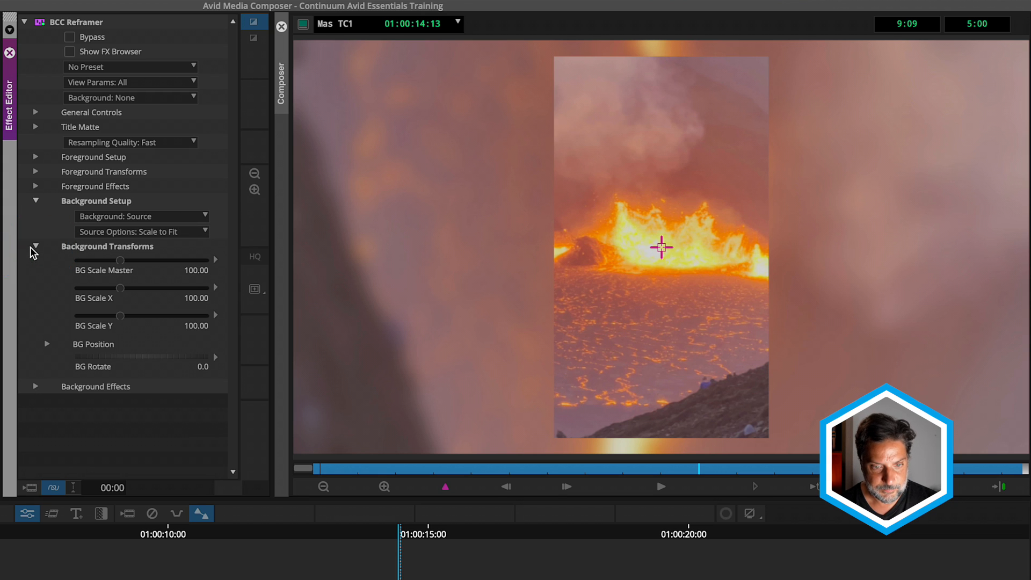
{"action": "mouse_move", "coordinate": [114, 257]}
{"action": "left_mouse_down"}
{"action": "mouse_move", "coordinate": [106, 262]}
{"action": "mouse_move", "coordinate": [121, 259]}
{"action": "left_mouse_up"}
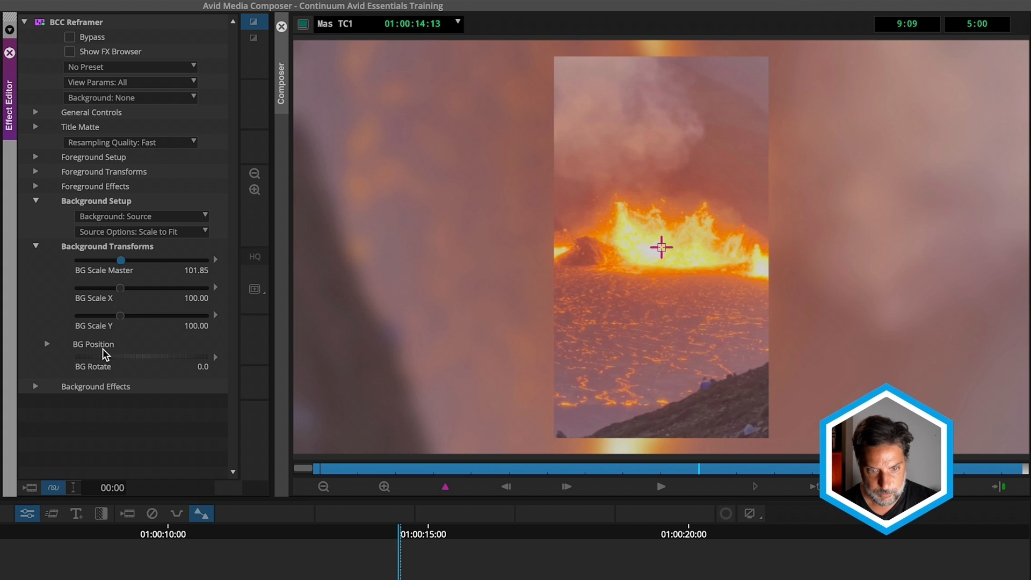
{"action": "left_click_drag", "start_coordinate": [132, 357], "coordinate": [65, 350]}
{"action": "type", "text": "-90"}
{"action": "key", "text": "Return"}
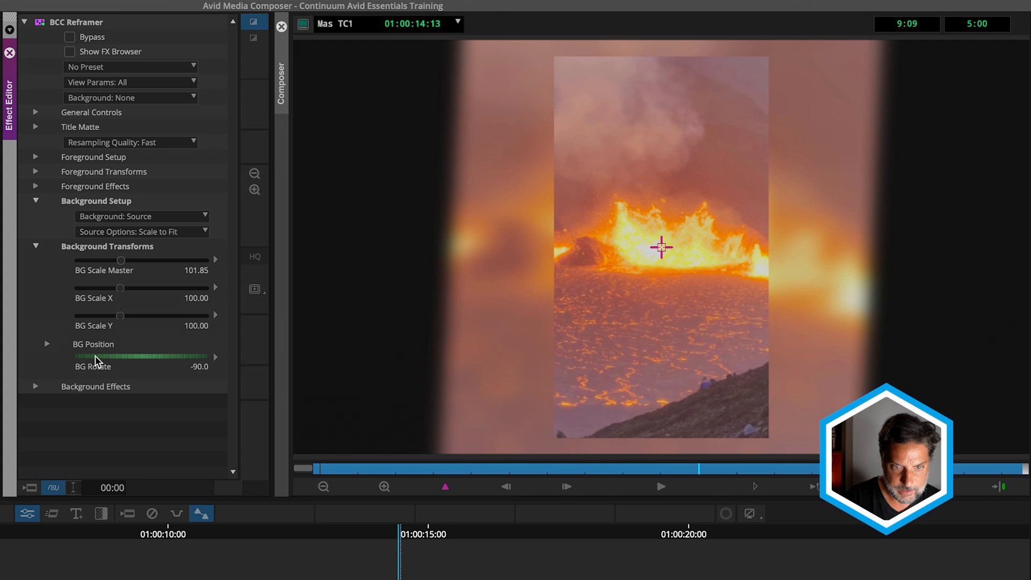
{"action": "left_click_drag", "start_coordinate": [120, 260], "coordinate": [160, 256]}
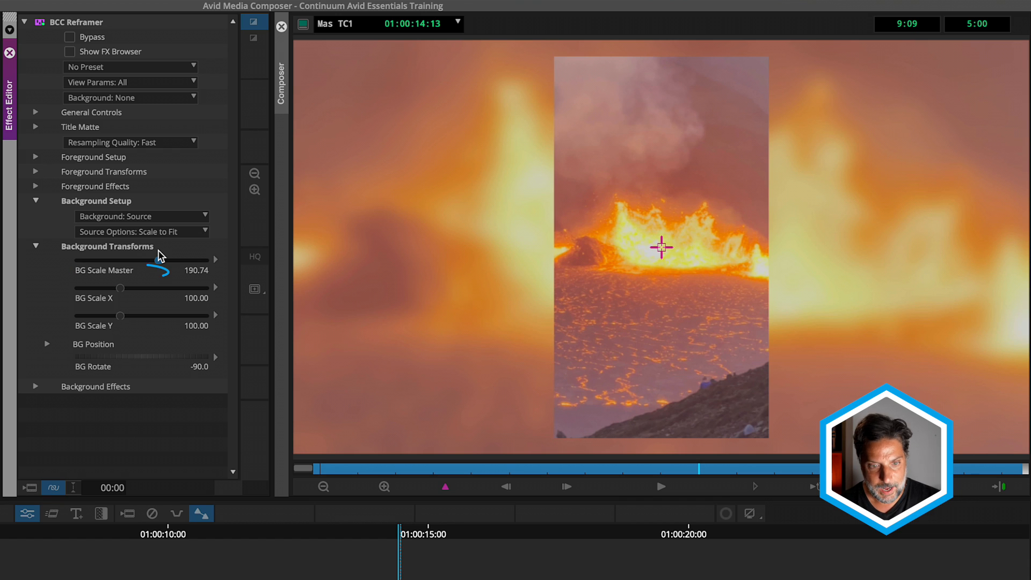
{"action": "left_click", "coordinate": [36, 247]}
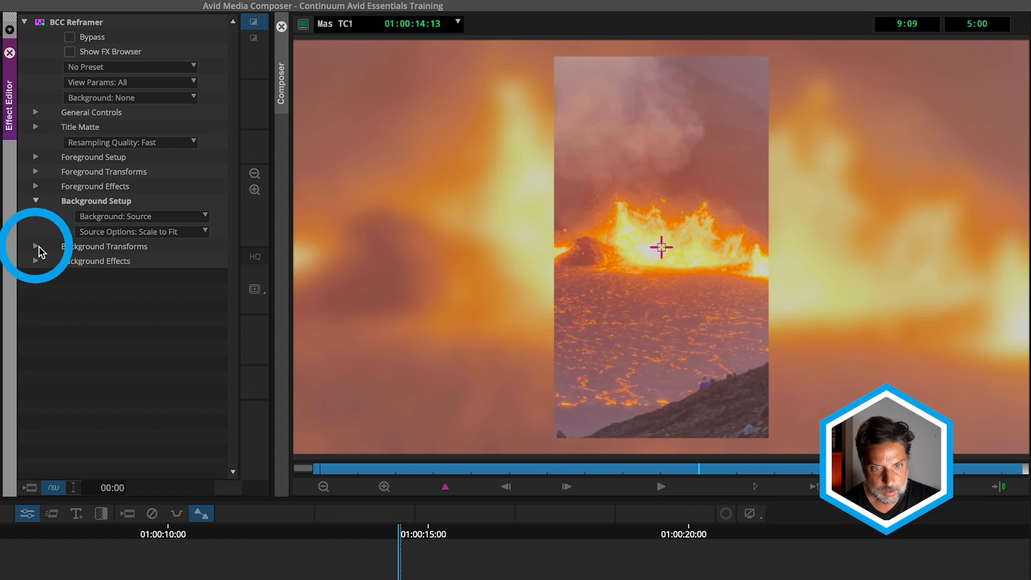
- In Background Effects, try BG Blur Master at 25.93 and preview BG Mosaic, and switch off both the mosaic and the blur
{"action": "left_click", "coordinate": [35, 262]}
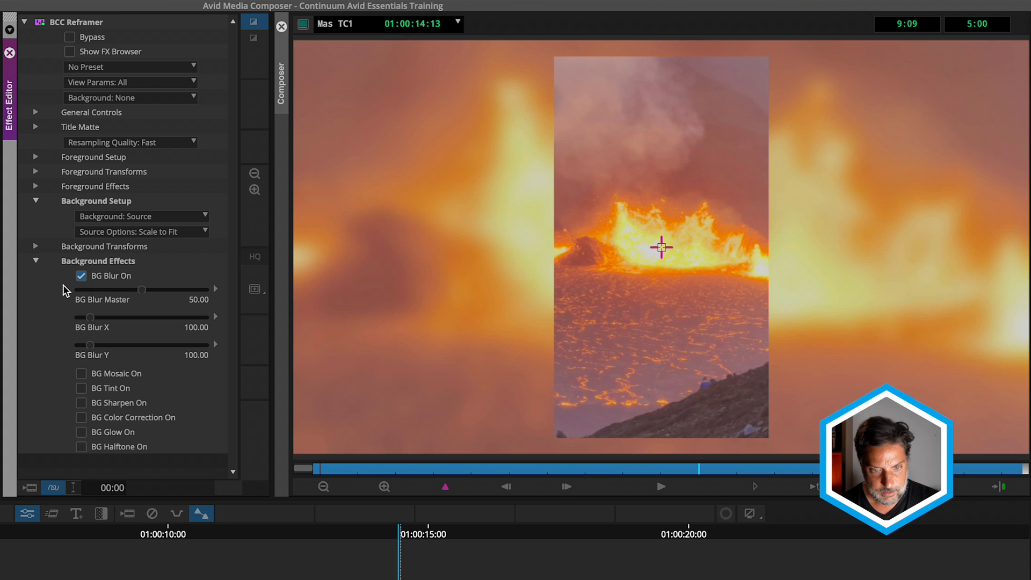
{"action": "left_click_drag", "start_coordinate": [140, 288], "coordinate": [103, 298]}
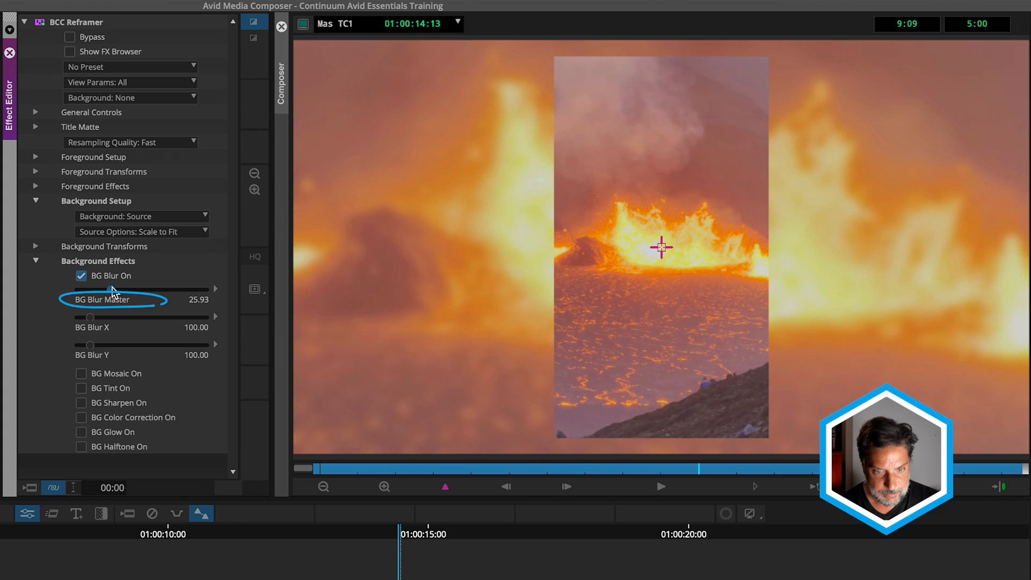
{"action": "left_click", "coordinate": [81, 374]}
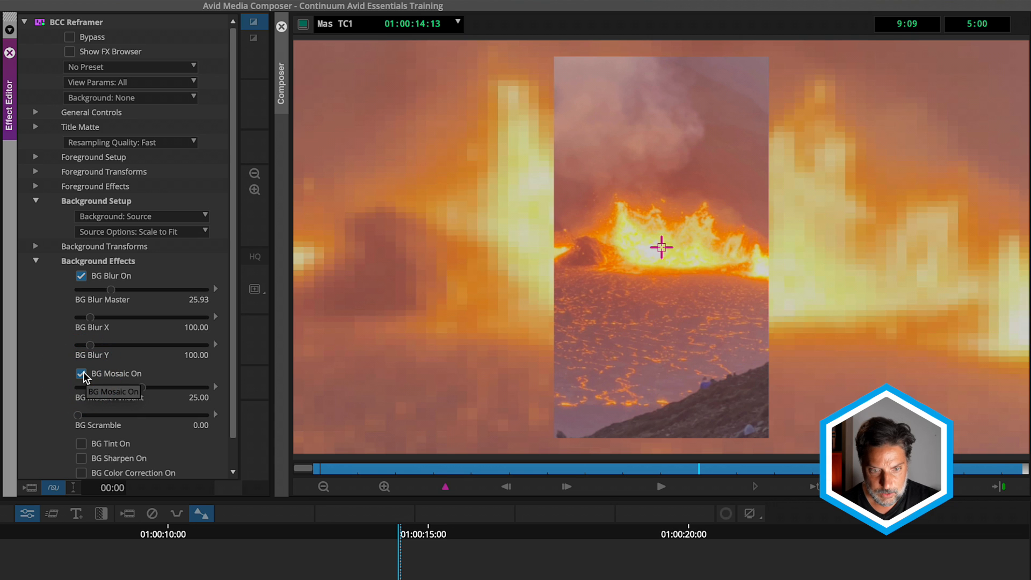
{"action": "left_click", "coordinate": [81, 374]}
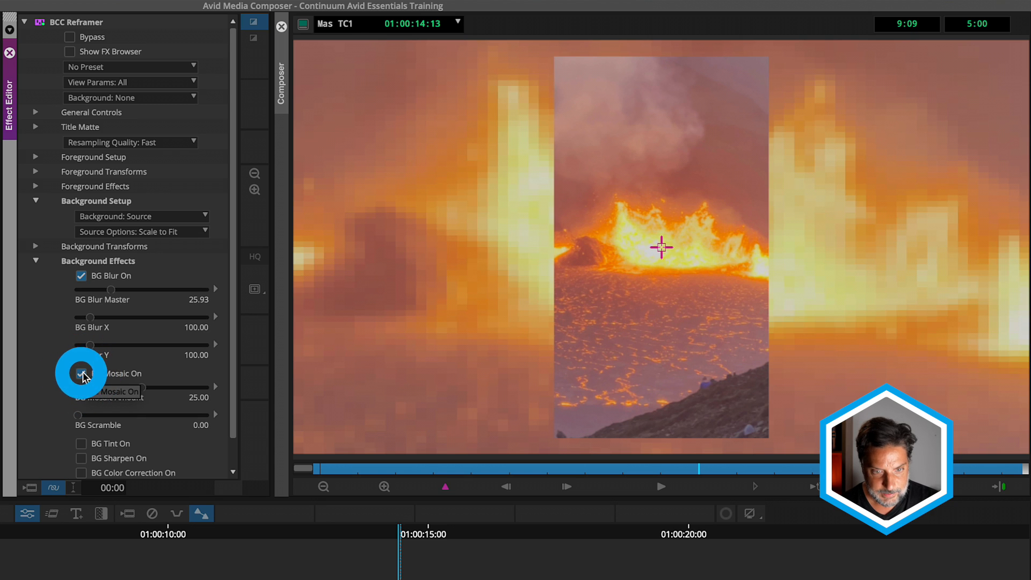
{"action": "left_click", "coordinate": [81, 276]}
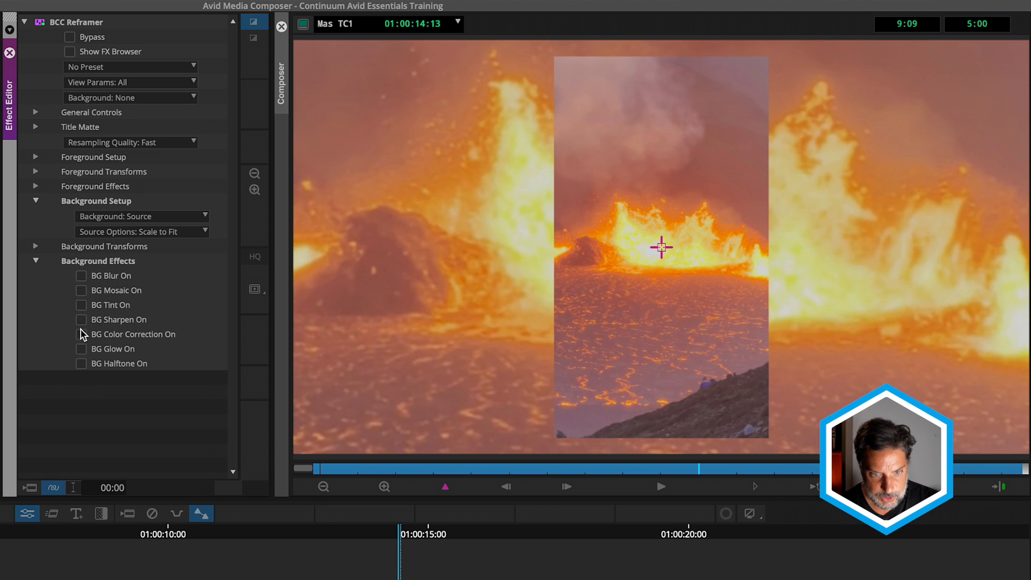
- Enable background color correction, set BG Saturation to -66.67 and play the clip to review the reframed shot
{"action": "left_click", "coordinate": [81, 334]}
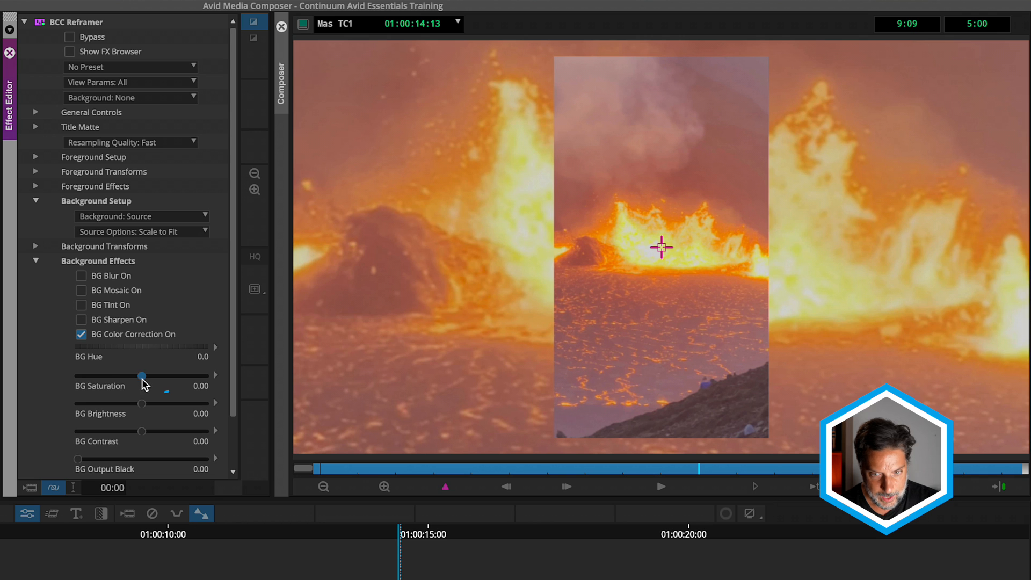
{"action": "mouse_move", "coordinate": [142, 376]}
{"action": "left_mouse_down"}
{"action": "mouse_move", "coordinate": [83, 376]}
{"action": "mouse_move", "coordinate": [110, 376]}
{"action": "left_mouse_up"}
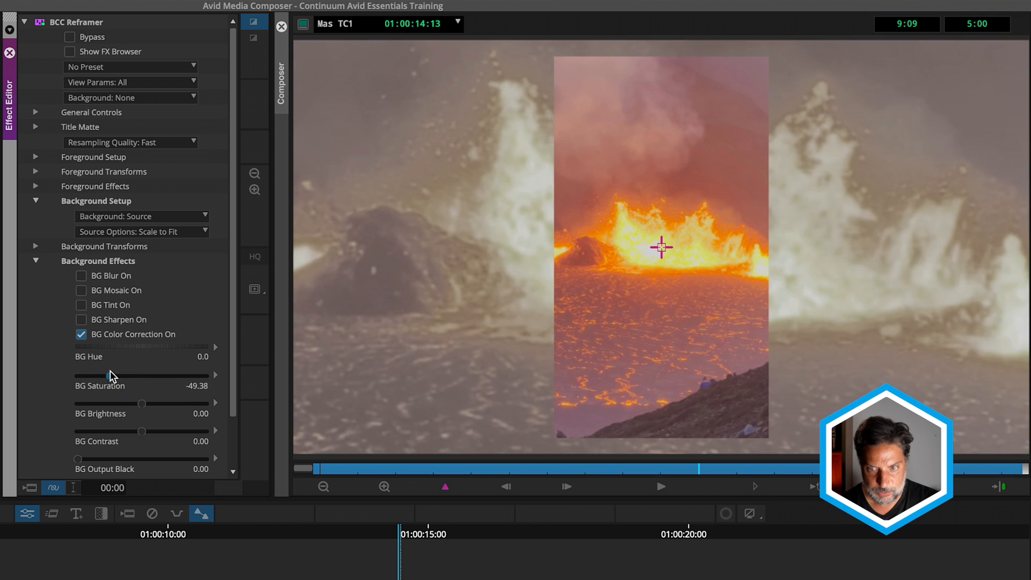
{"action": "left_click", "coordinate": [674, 489]}
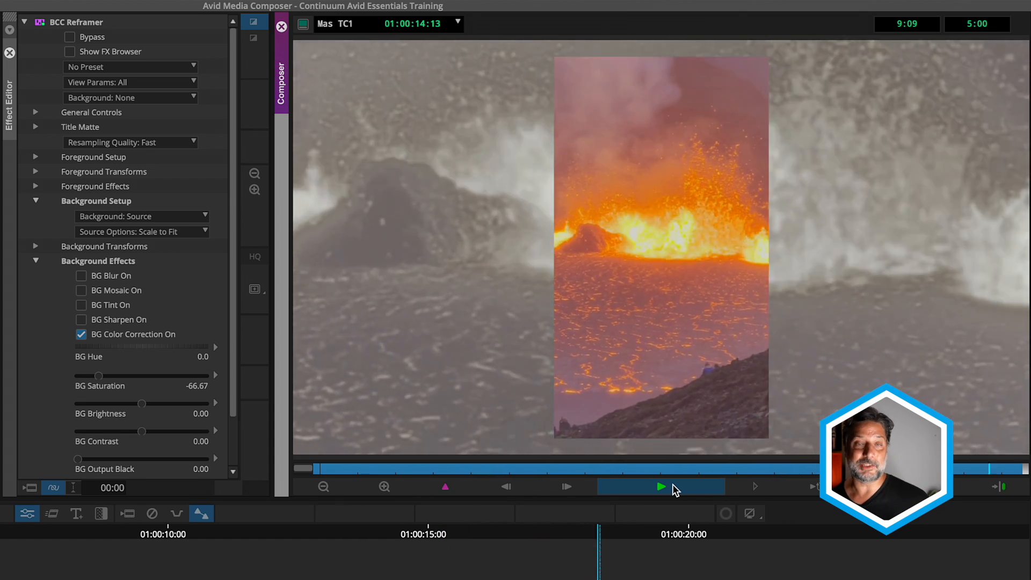
{"action": "left_click", "coordinate": [674, 489]}
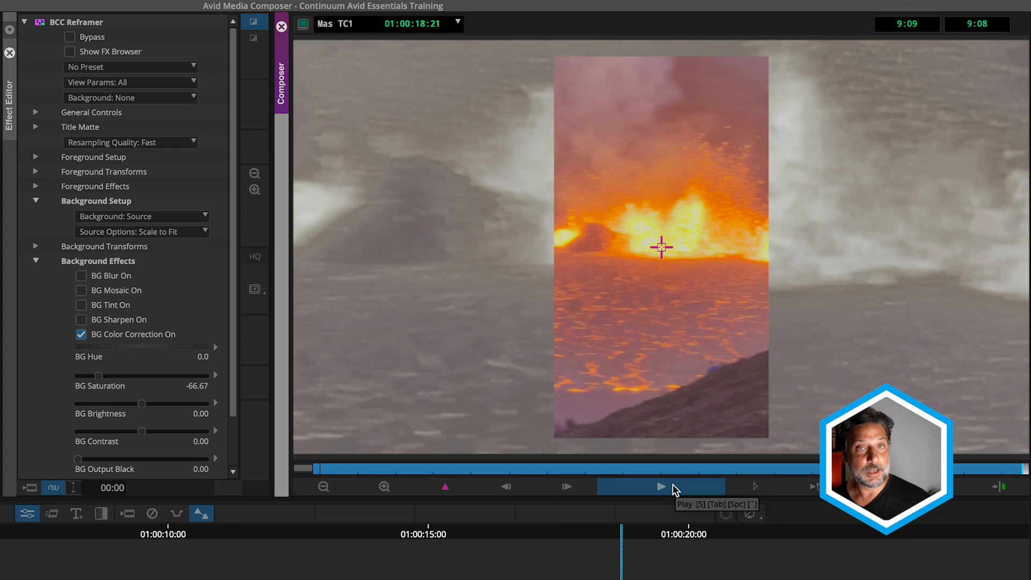